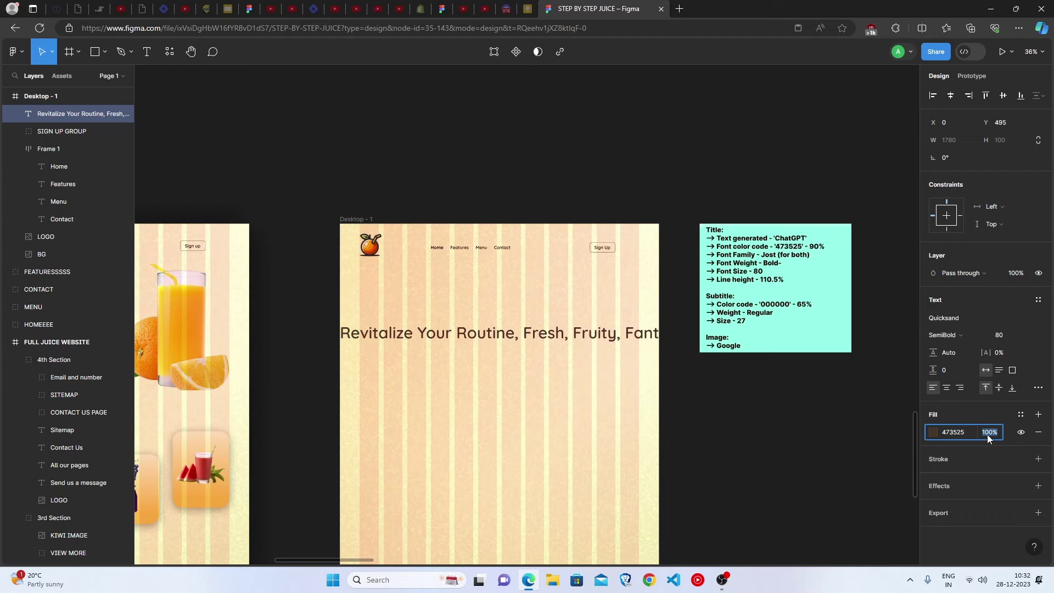
# - Set the headline's fill opacity to 90% and its font family to Jost
pyautogui.click(800, 426)
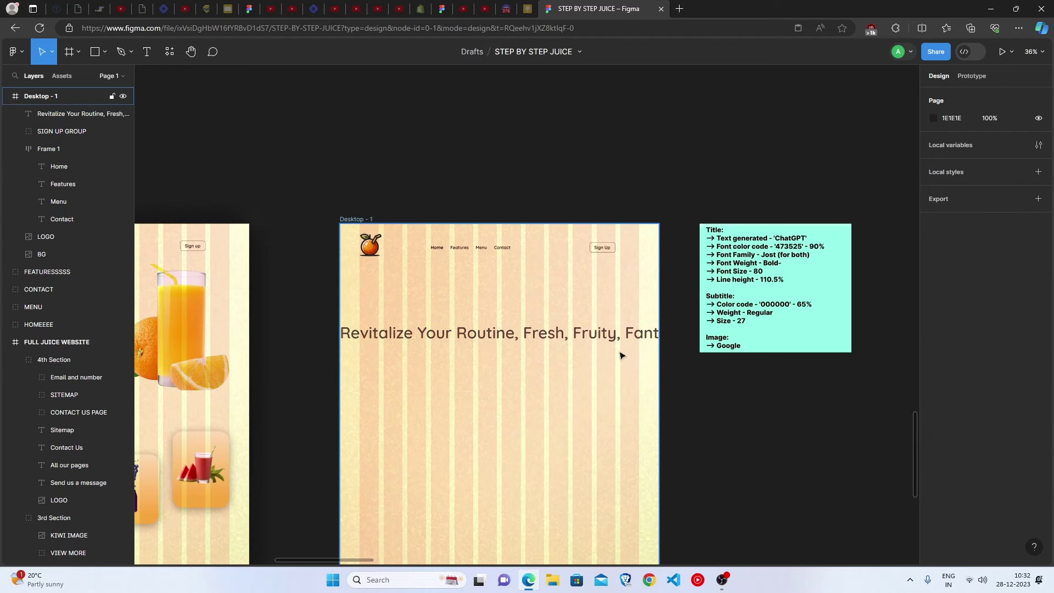
pyautogui.click(613, 337)
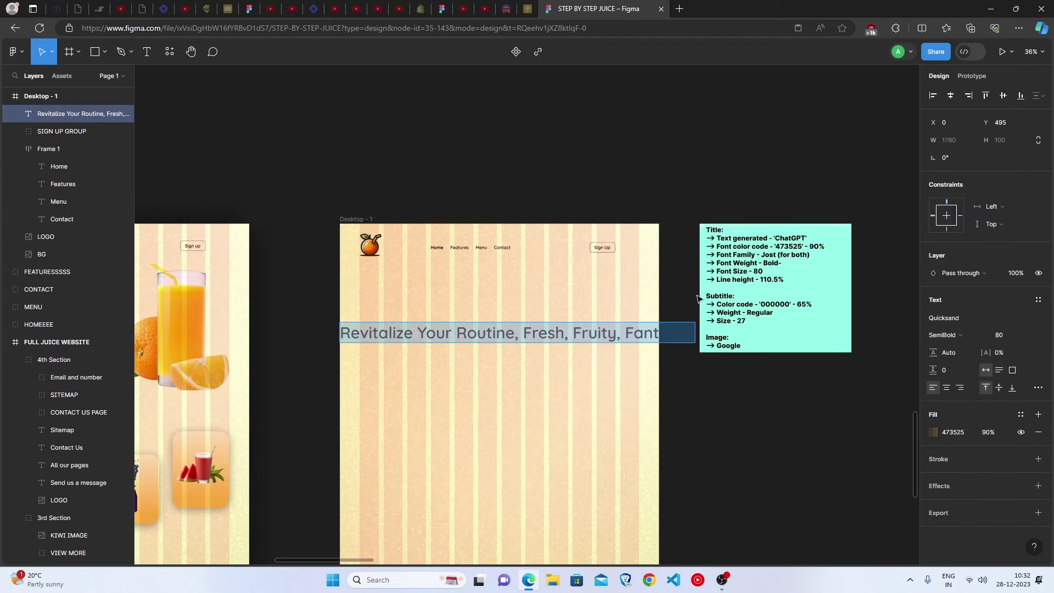
pyautogui.click(941, 319)
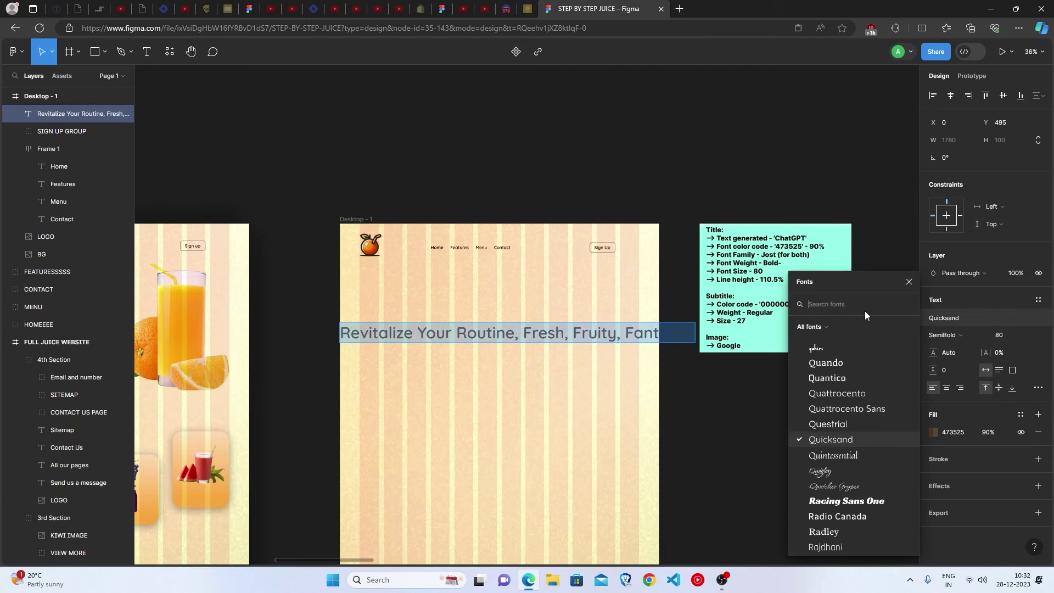
pyautogui.write('jost')
pyautogui.click(859, 329)
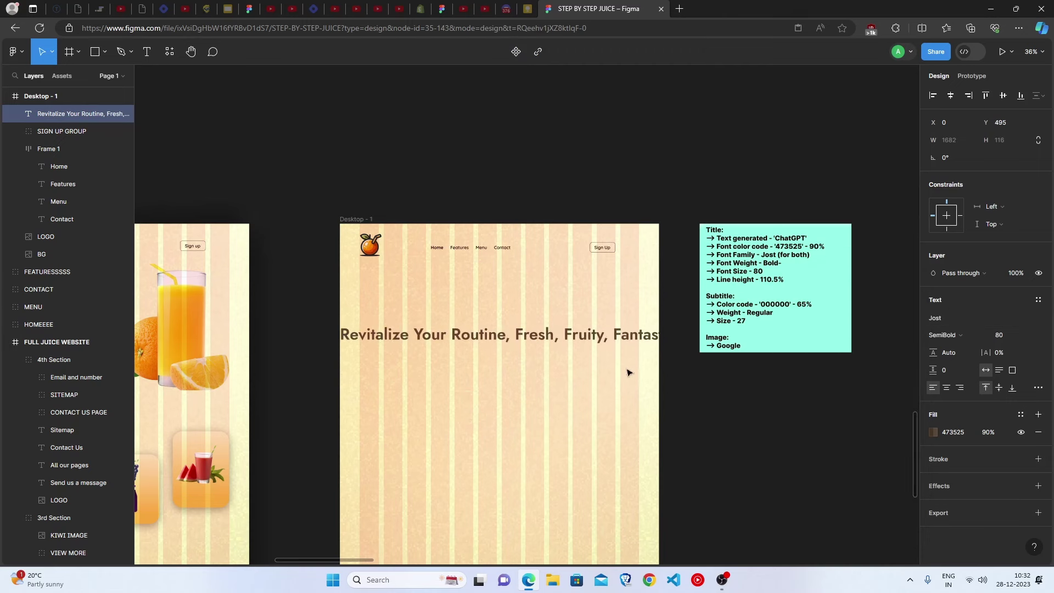
# - Set the headline's font weight to Bold and its line height to 110.5
pyautogui.doubleClick(565, 337)
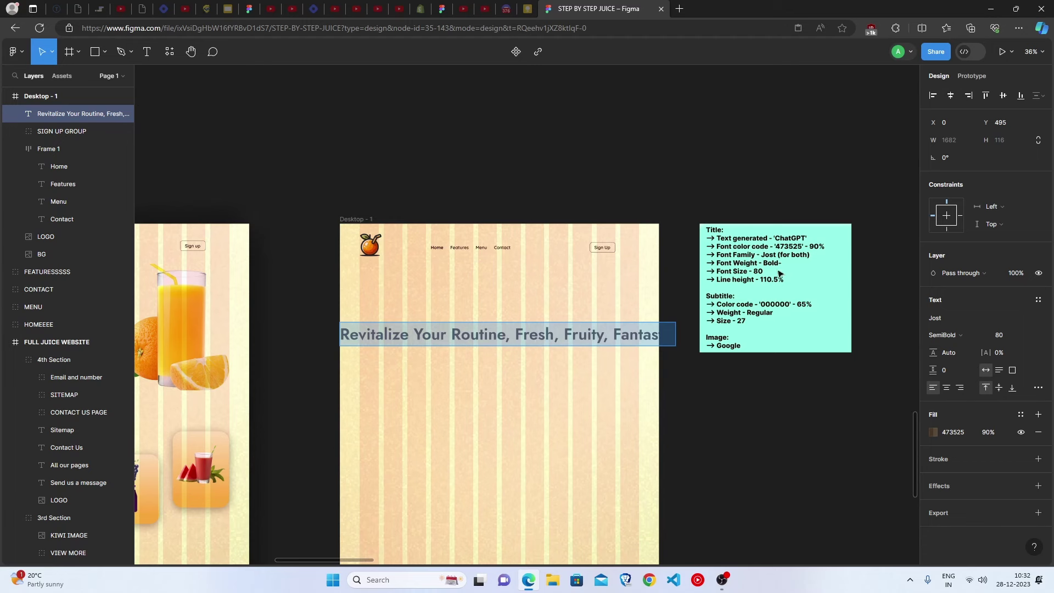
pyautogui.click(955, 338)
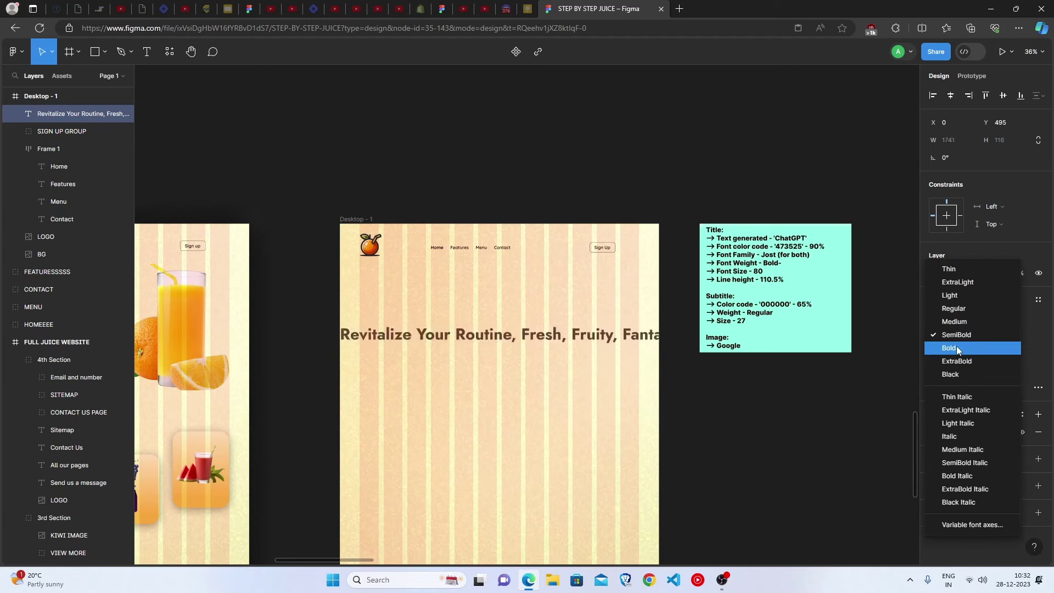
pyautogui.click(956, 346)
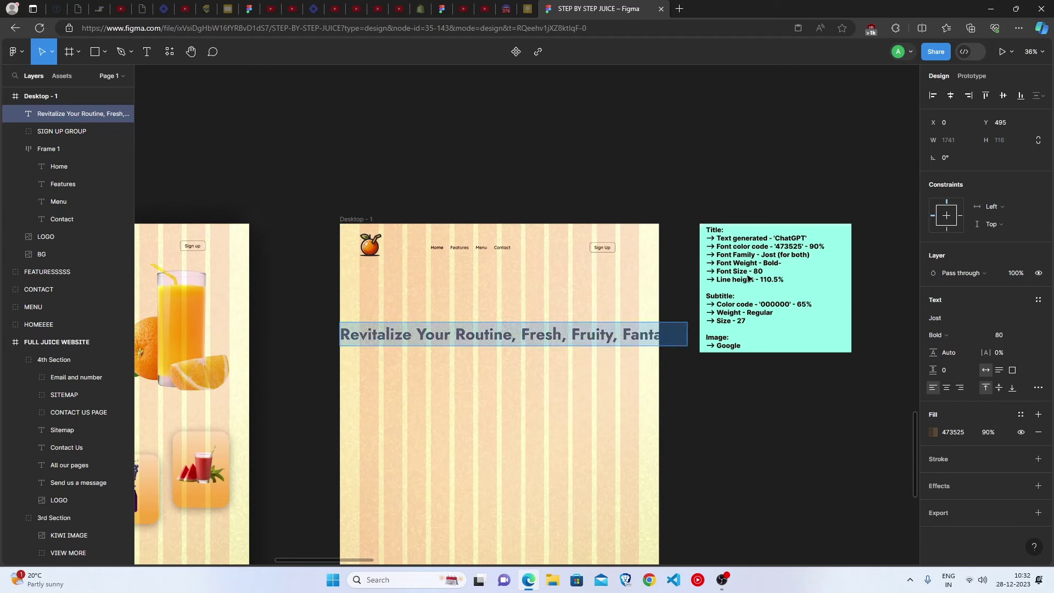
pyautogui.click(954, 356)
pyautogui.write('110.5')
pyautogui.press('Return')
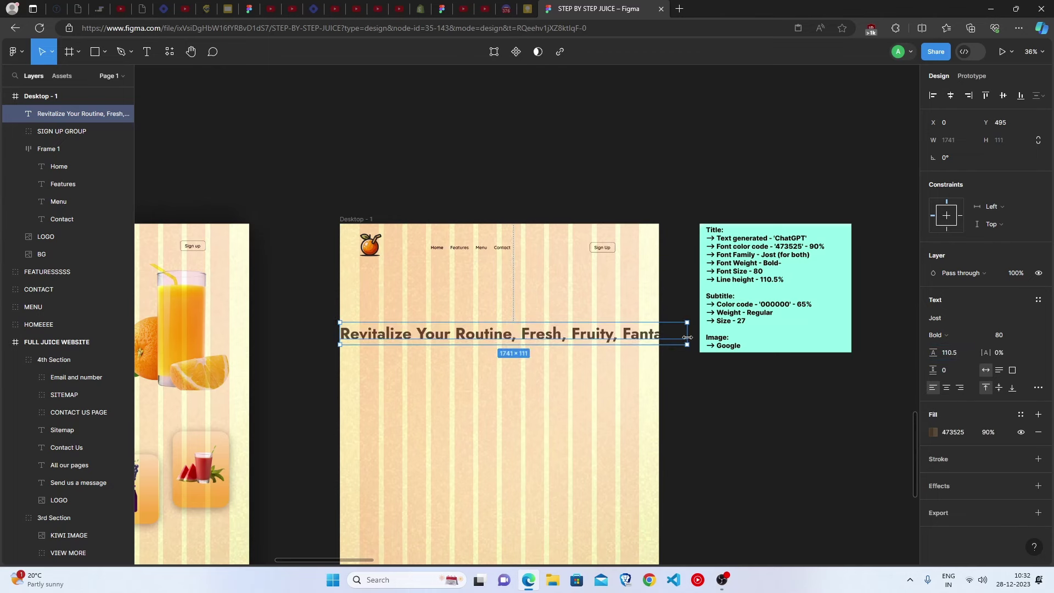
# - Narrow the headline's text box to about 931 px so it wraps onto two lines, and align its left edge under the logo at X 100
pyautogui.moveTo(671, 333); pyautogui.dragTo(526, 337)
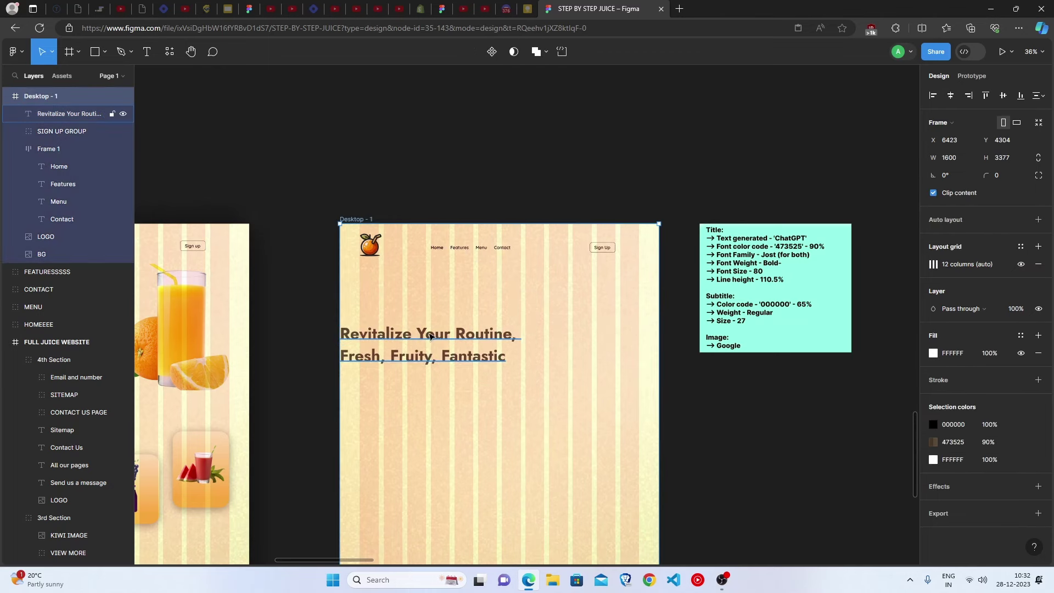
pyautogui.moveTo(437, 358); pyautogui.dragTo(459, 322)
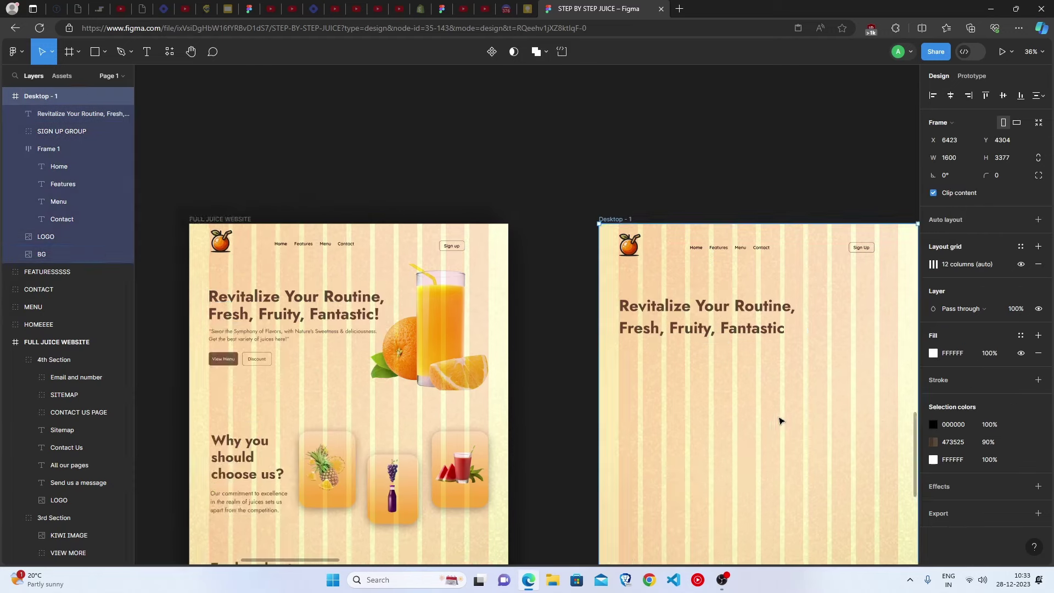
pyautogui.hscroll(4, 781, 421)
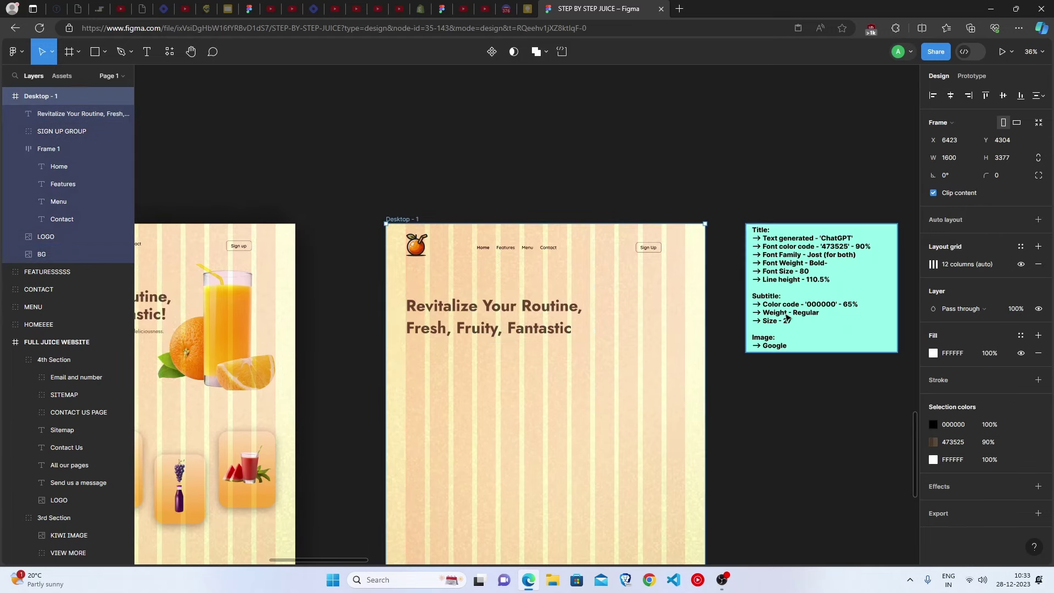
# - Duplicate the headline below and change the copy to "Savor the Symphony of Flavors, with Nature's Sweetness & deliciousness. Get the best variety of juices here!"
pyautogui.click(474, 319)
pyautogui.keyDown('alt'); pyautogui.moveTo(491, 327); pyautogui.dragTo(527, 391); pyautogui.keyUp('alt')
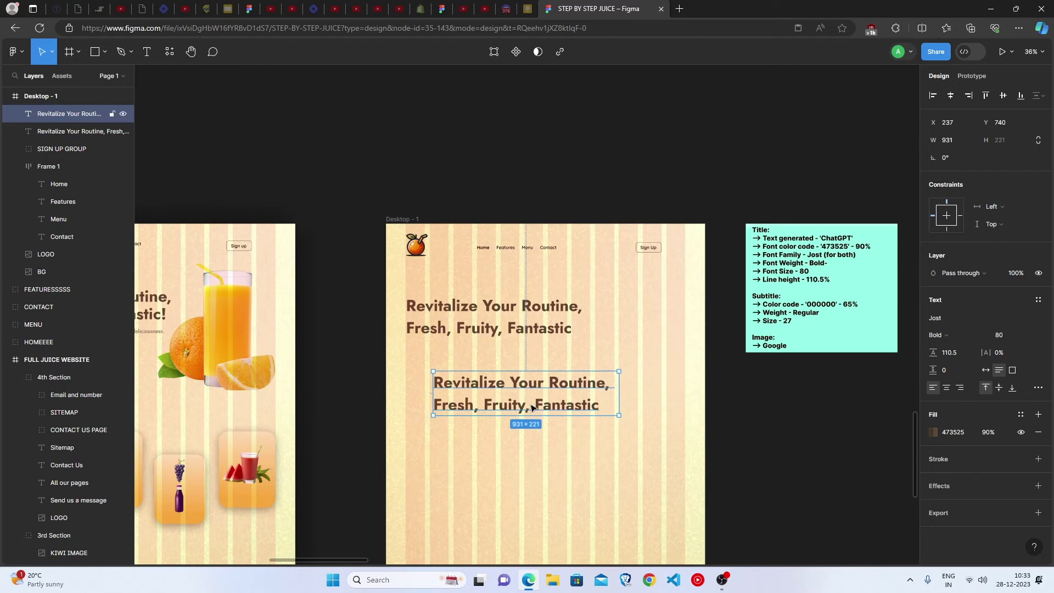
pyautogui.press('Return')
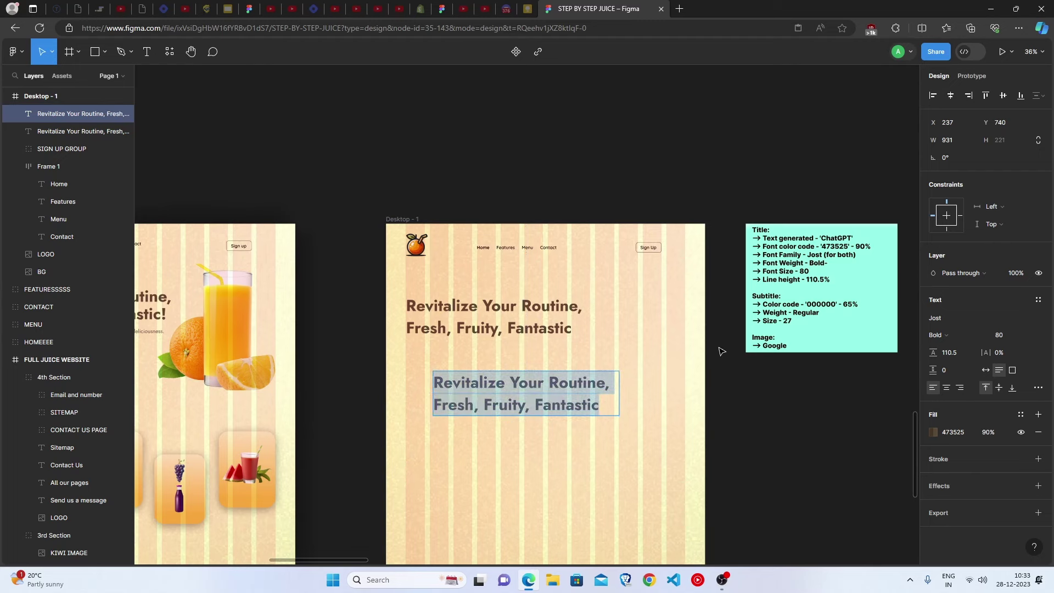
pyautogui.scroll(5, 505, 376)
pyautogui.write('"Savor the Symphony of Flavors, with Nature\'s Sweetness & deliciousness. Get the best variety of juices here!"')
pyautogui.scroll(-3, 724, 402)
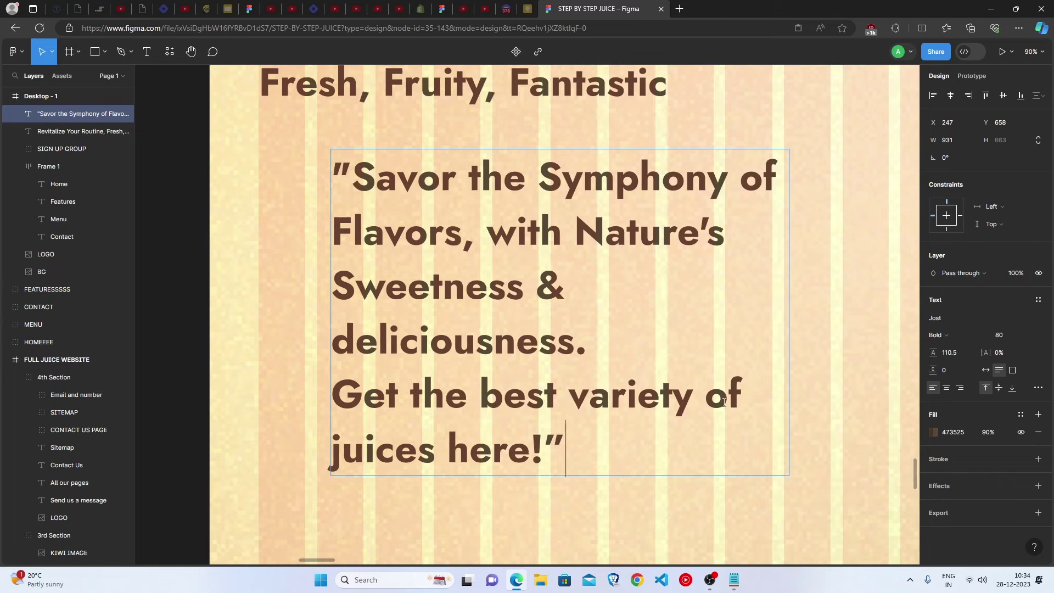
pyautogui.press('Escape')
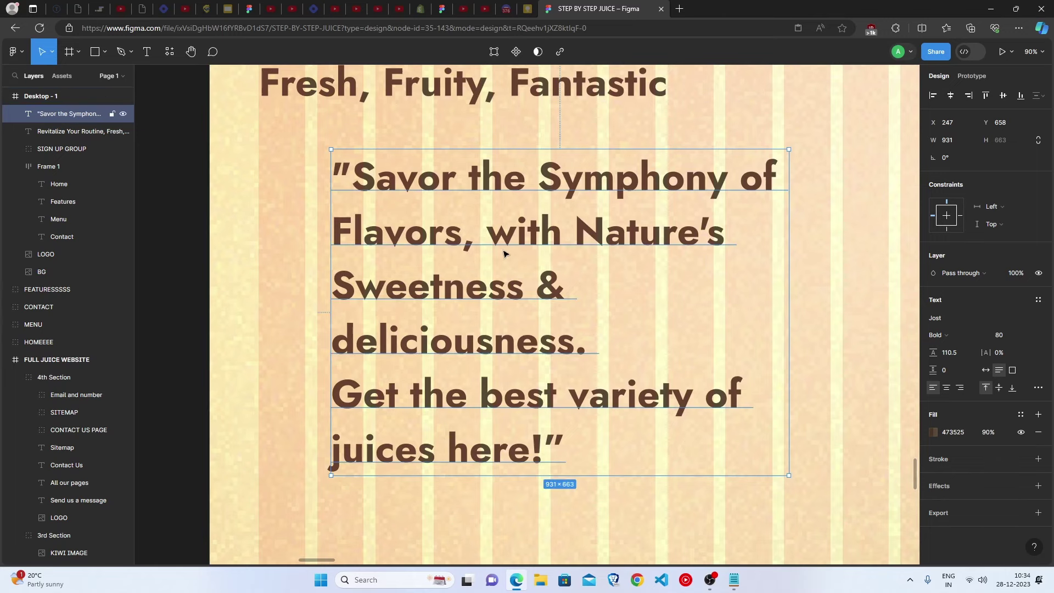
# - Set the subtitle text's fill color to 000000 with 65% opacity
pyautogui.press('Return')
pyautogui.scroll(-5, 921, 328)
pyautogui.hscroll(4, 737, 190)
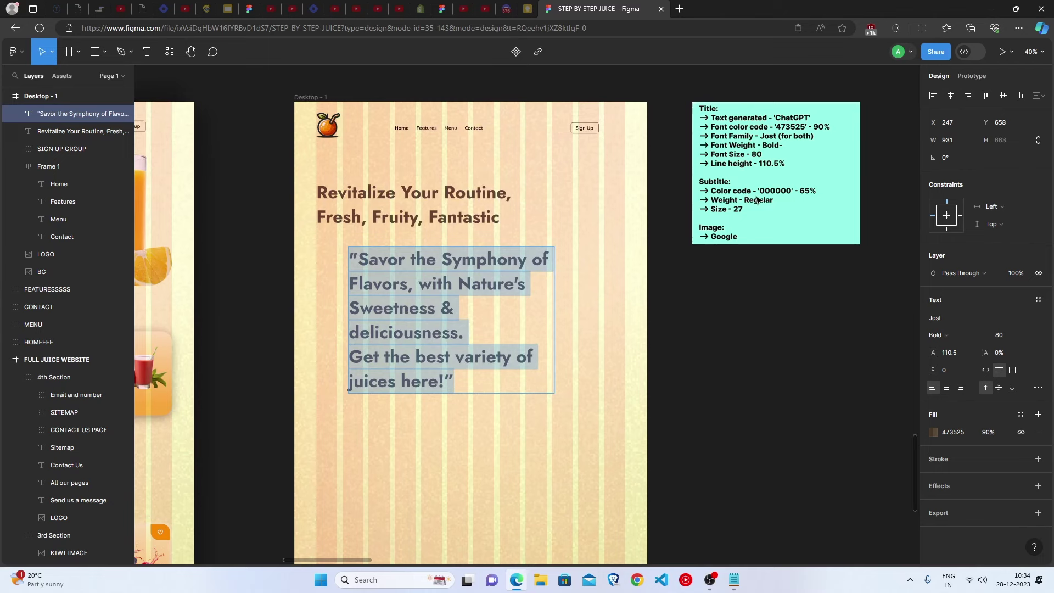
pyautogui.click(934, 433)
pyautogui.moveTo(874, 371); pyautogui.dragTo(950, 443)
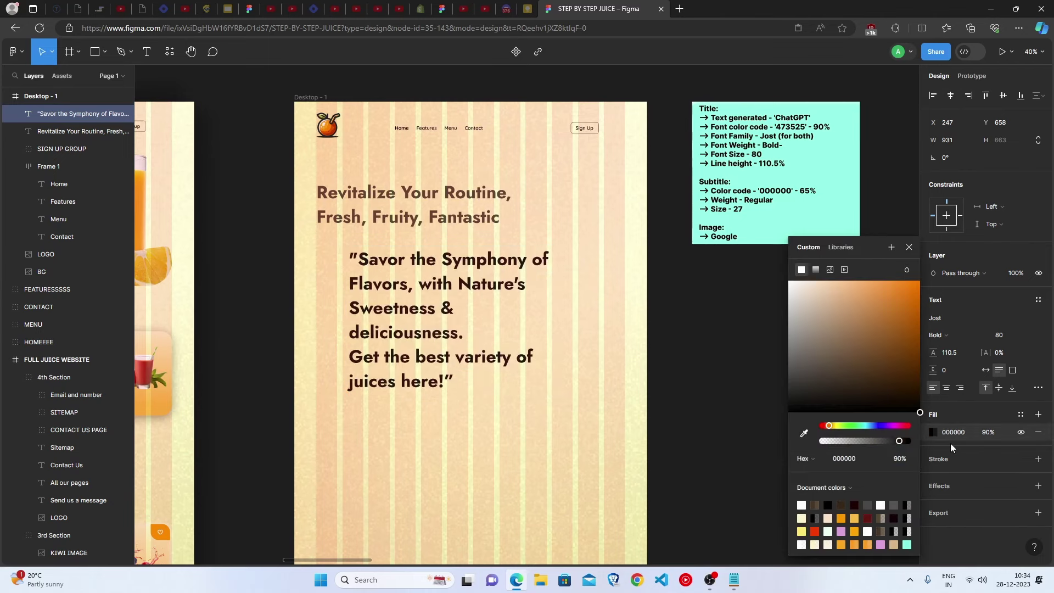
pyautogui.click(989, 433)
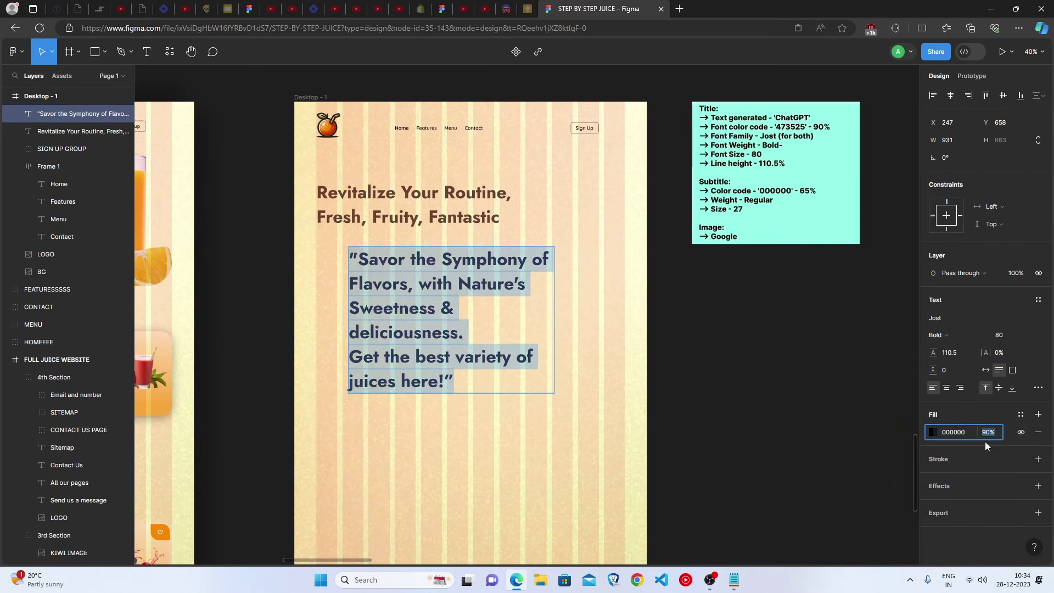
pyautogui.click(814, 354)
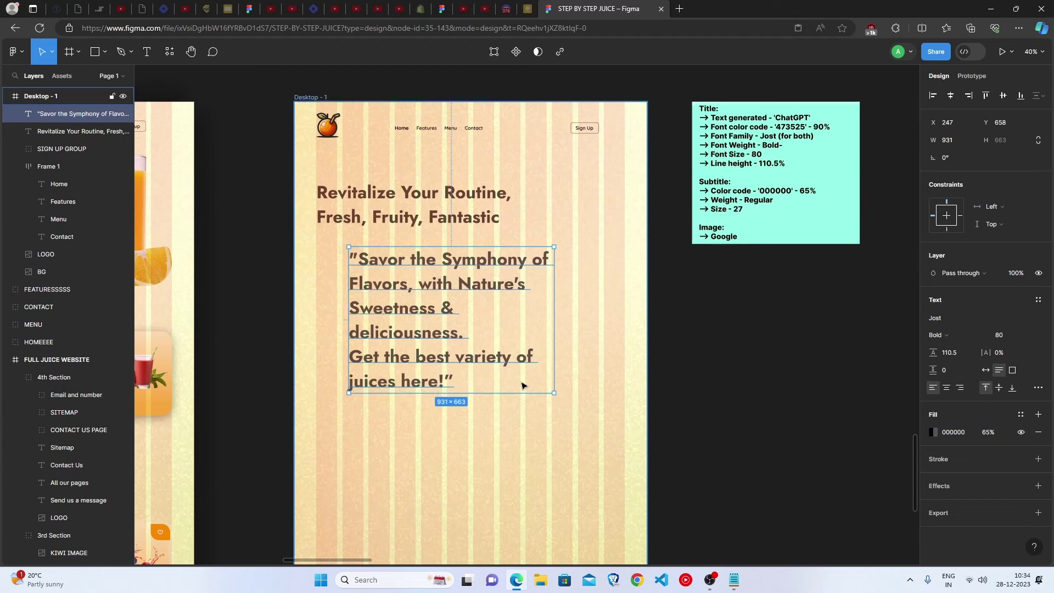
# - Set the subtitle's font weight to Regular and size to 27, and place it directly beneath the headline, aligned with its left edge
pyautogui.doubleClick(471, 329)
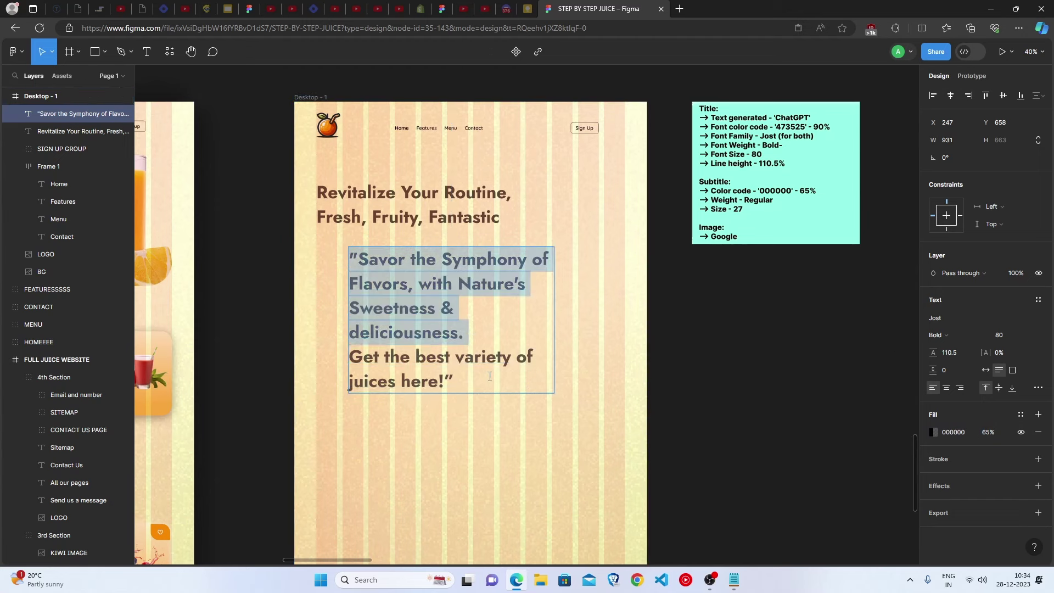
pyautogui.click(456, 362)
pyautogui.hotkey('ctrl', 'a')
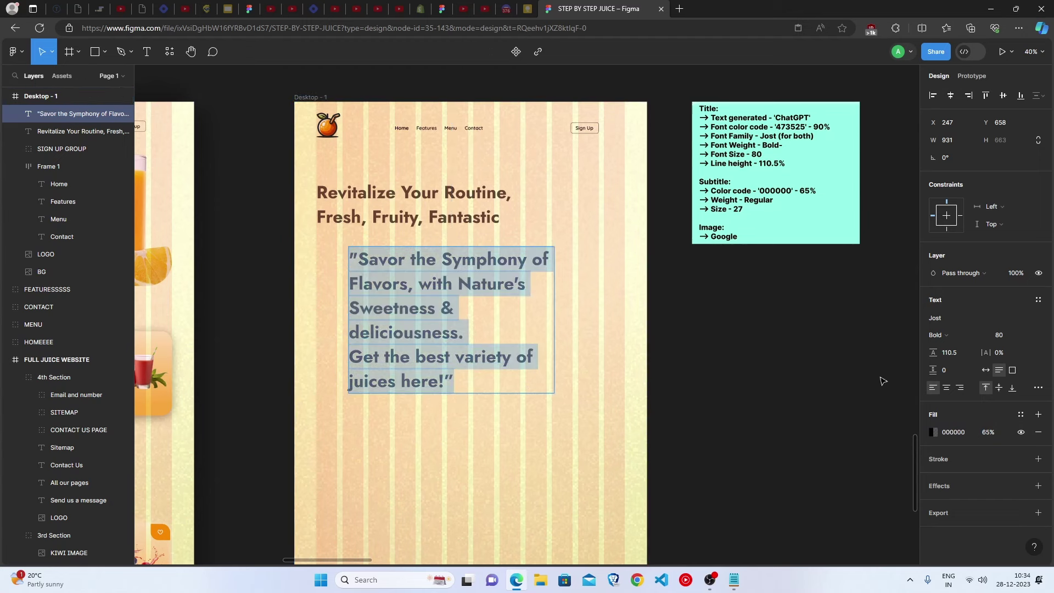
pyautogui.click(961, 340)
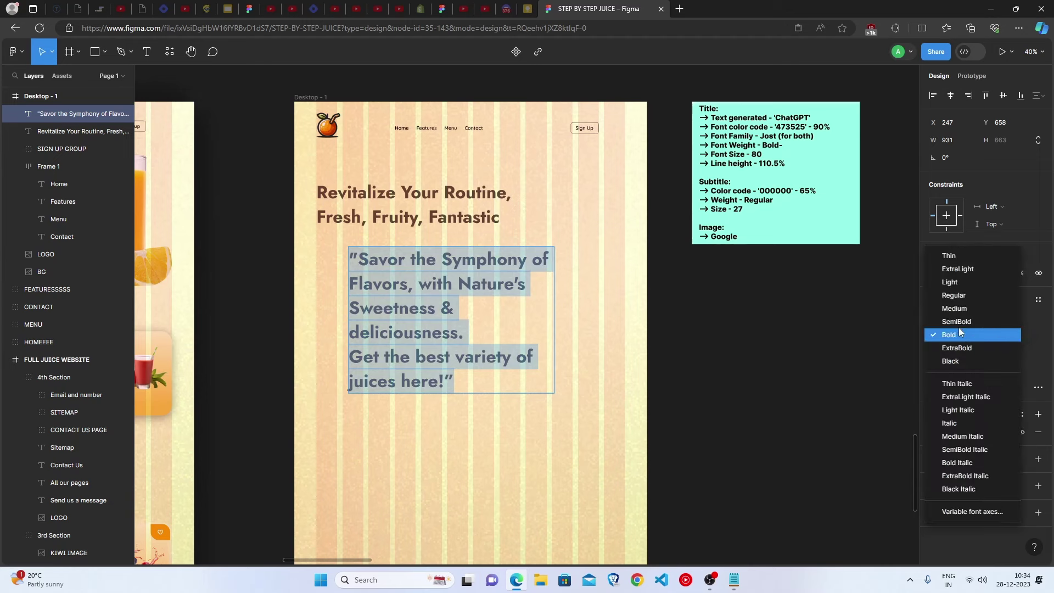
pyautogui.click(966, 302)
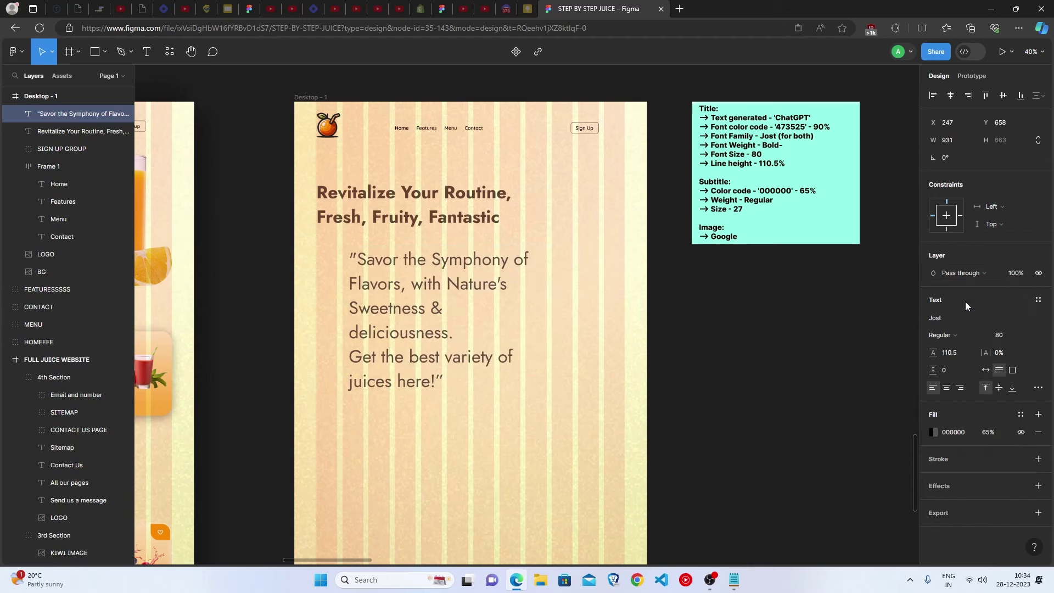
pyautogui.click(1010, 334)
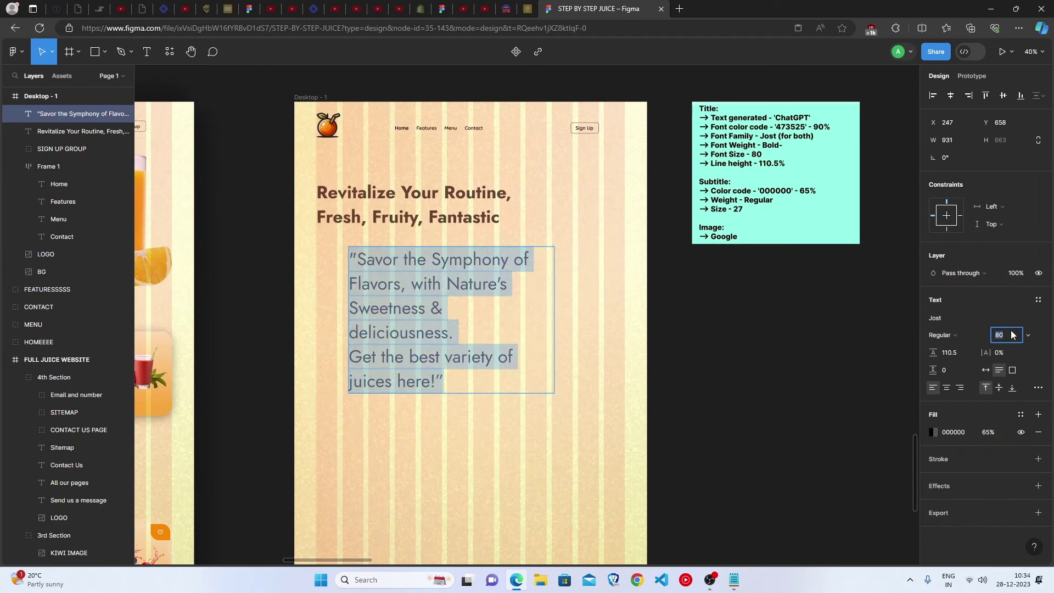
pyautogui.write('27')
pyautogui.press('Return')
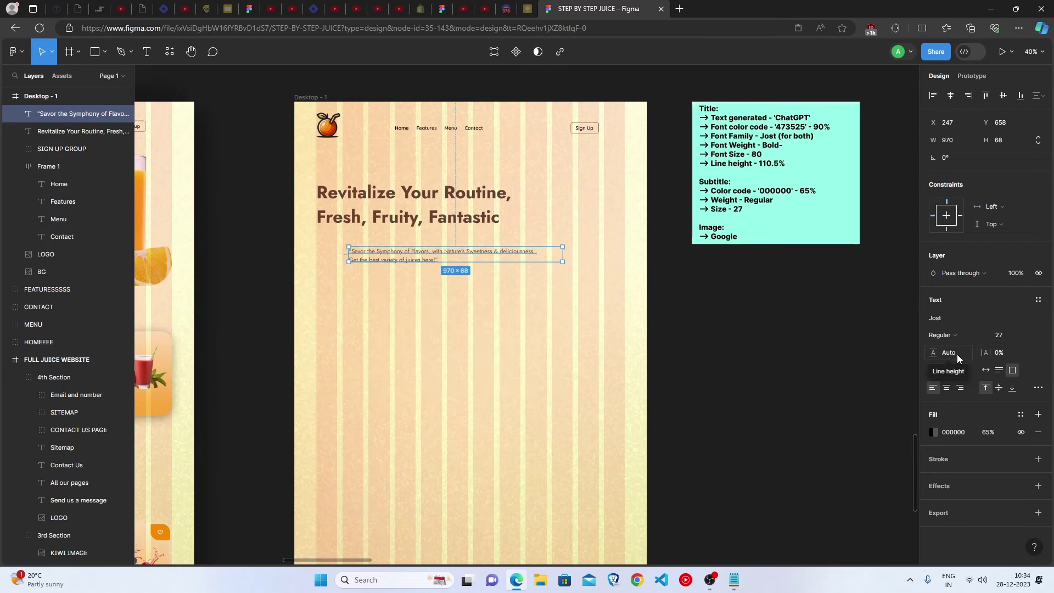
pyautogui.moveTo(445, 263); pyautogui.dragTo(410, 245)
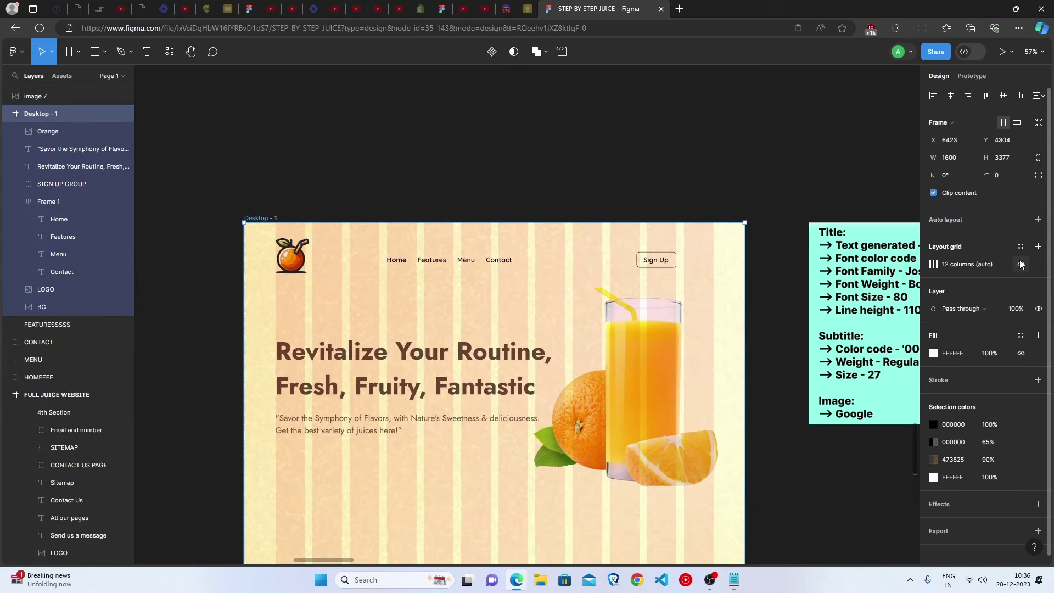
# - Toggle the visibility of the 12-column layout grid on the Desktop - 1 frame
pyautogui.click(1021, 265)
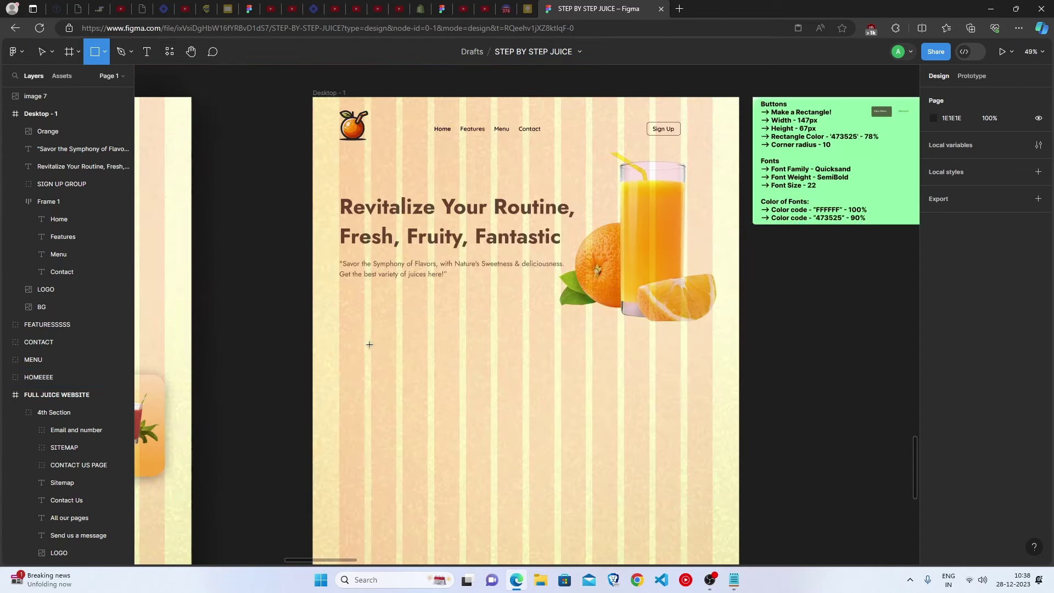
# - Draw a rectangle below the subtitle for the first button and set its width to 147 and height to 67
pyautogui.moveTo(374, 341)
pyautogui.mouseDown()
pyautogui.moveTo(454, 385)
pyautogui.moveTo(506, 397)
pyautogui.mouseUp()
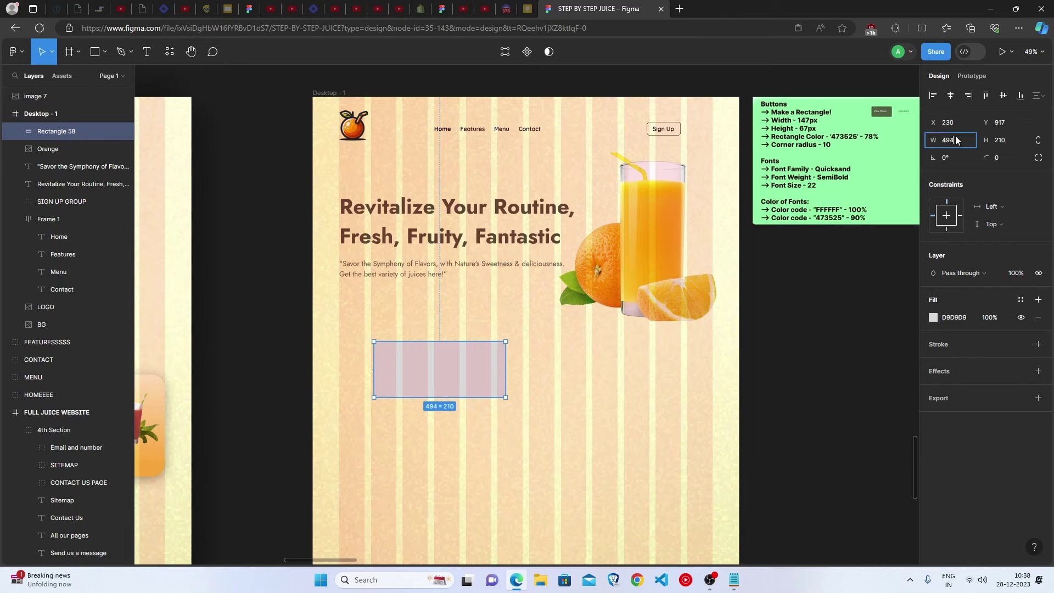
pyautogui.write('147')
pyautogui.click(1008, 142)
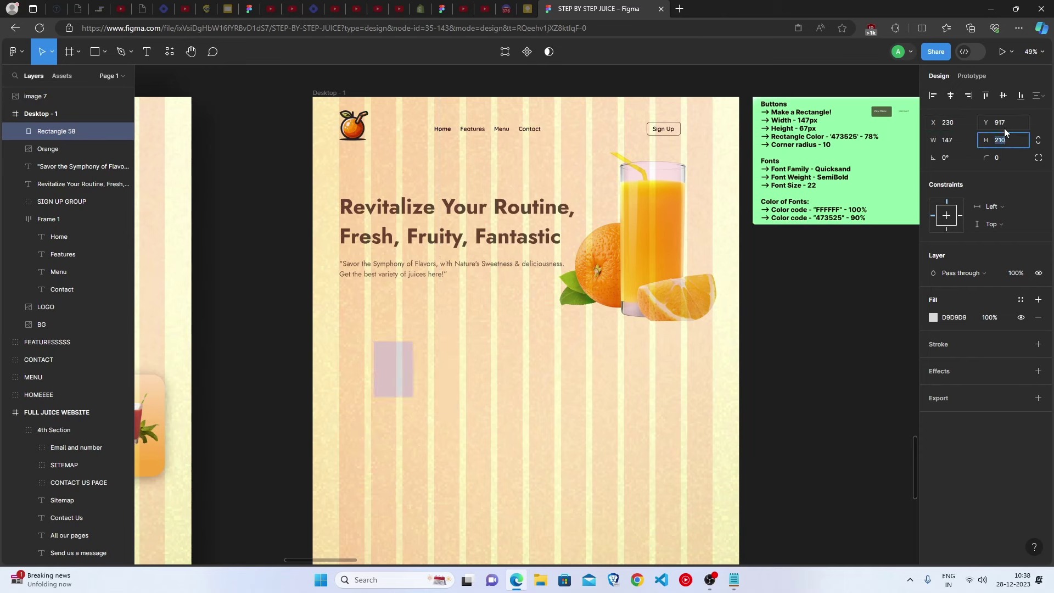
pyautogui.write('67')
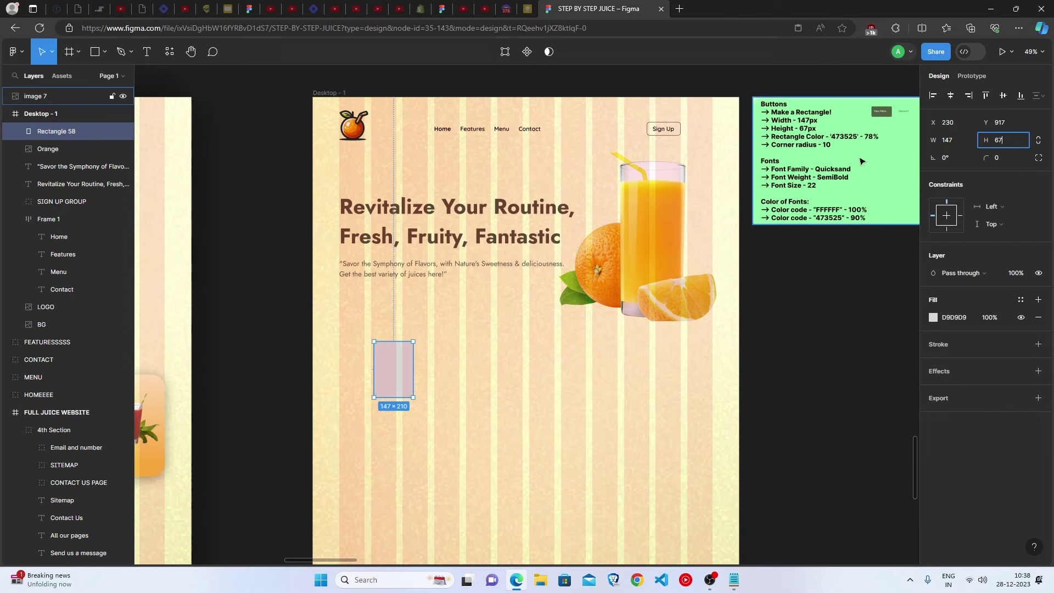
# - Fill the button rectangle with color 473525 at 78% opacity and set its corner radius to 10
pyautogui.click(933, 318)
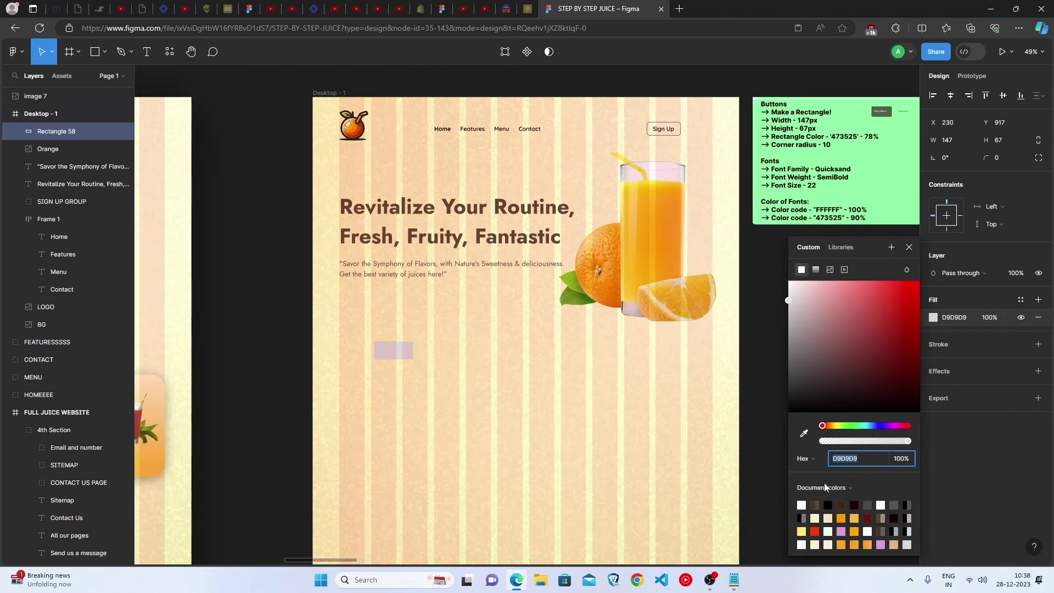
pyautogui.click(843, 504)
pyautogui.click(815, 504)
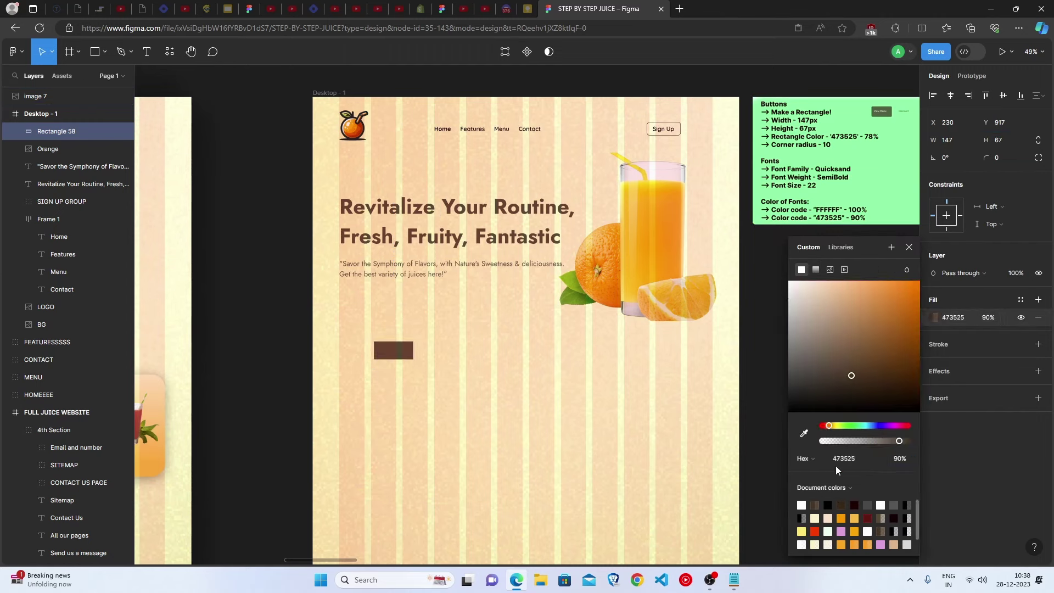
pyautogui.click(906, 459)
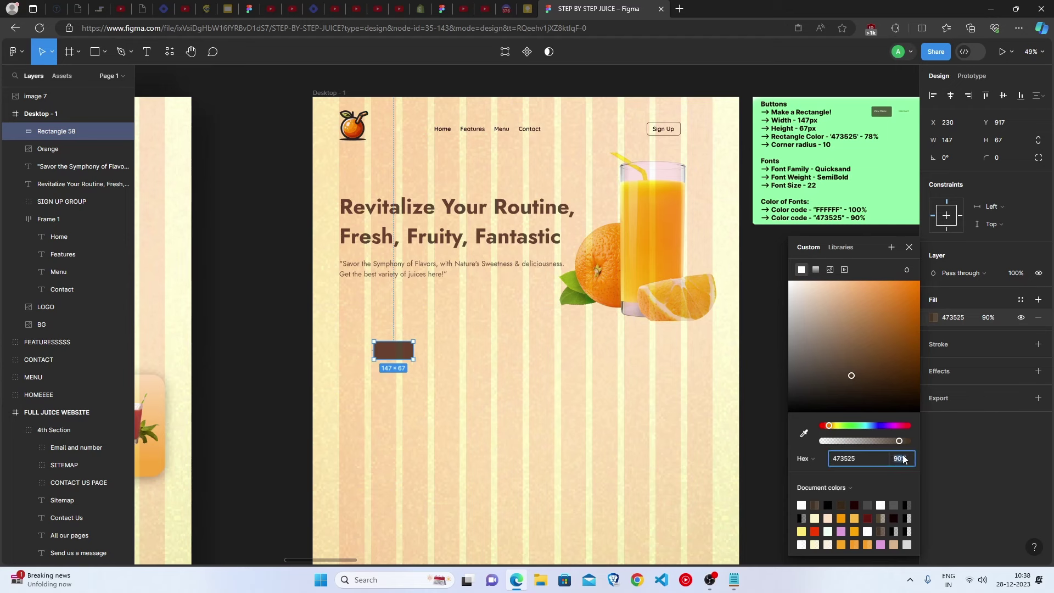
pyautogui.write('78')
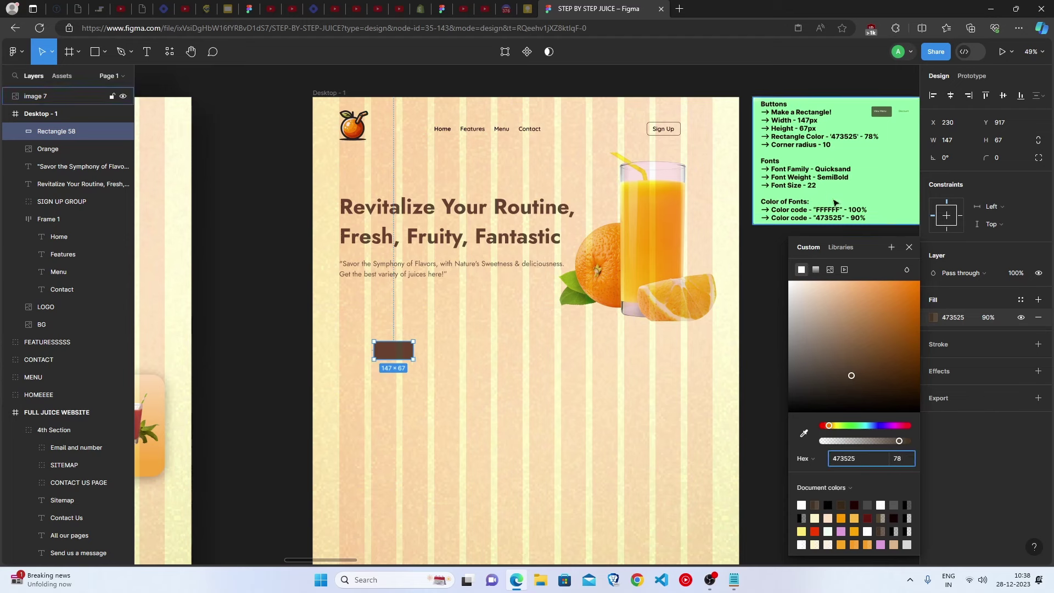
pyautogui.click(1003, 158)
pyautogui.write('10')
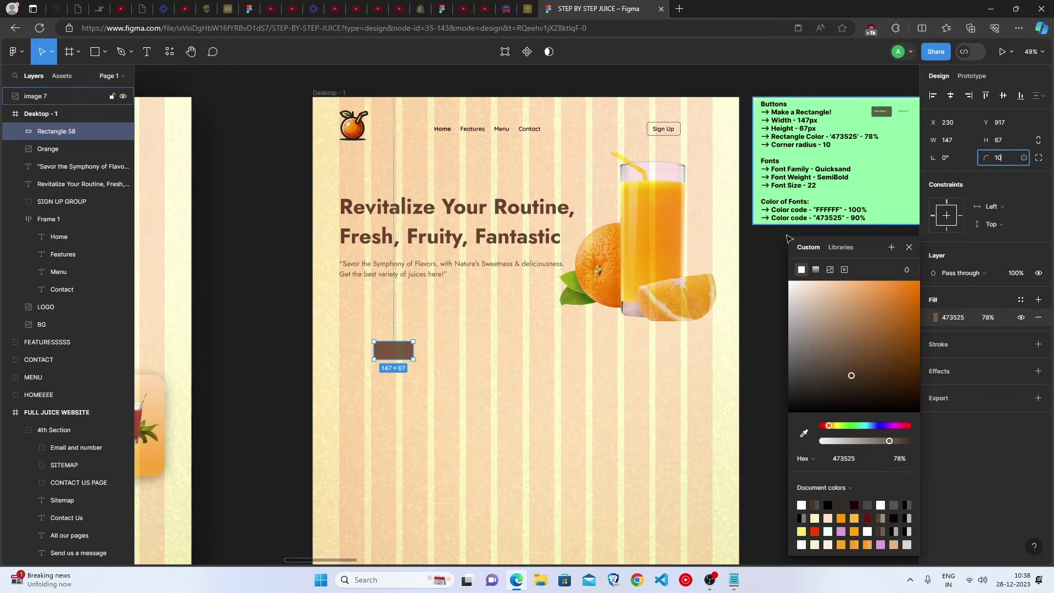
# - Move the button rectangle directly beneath the subtitle, aligned with the subtitle's left edge
pyautogui.click(756, 320)
pyautogui.click(388, 352)
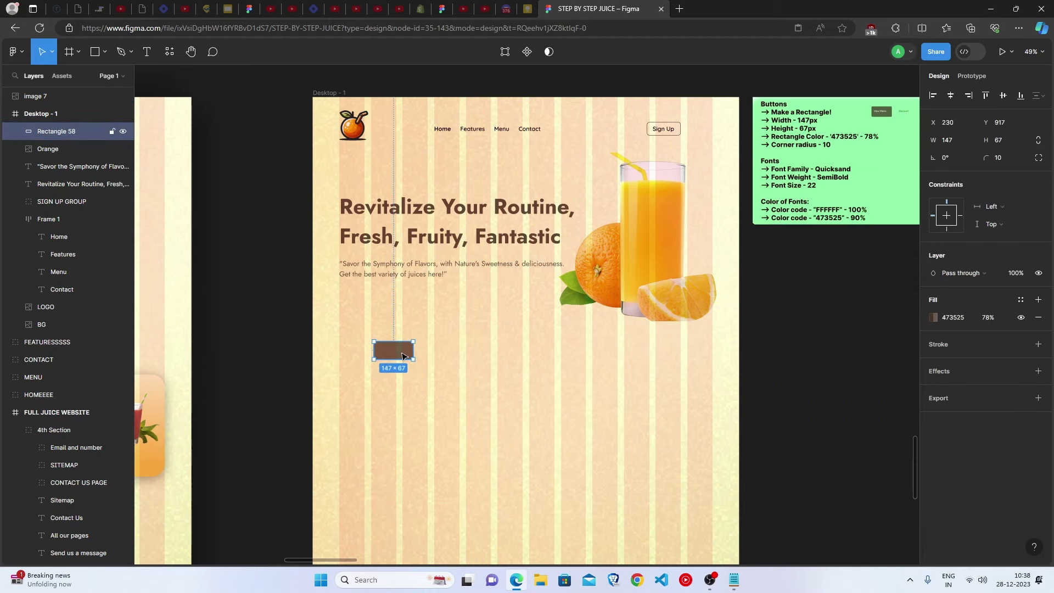
pyautogui.doubleClick(390, 351)
pyautogui.press('Escape')
pyautogui.moveTo(393, 352); pyautogui.dragTo(354, 306)
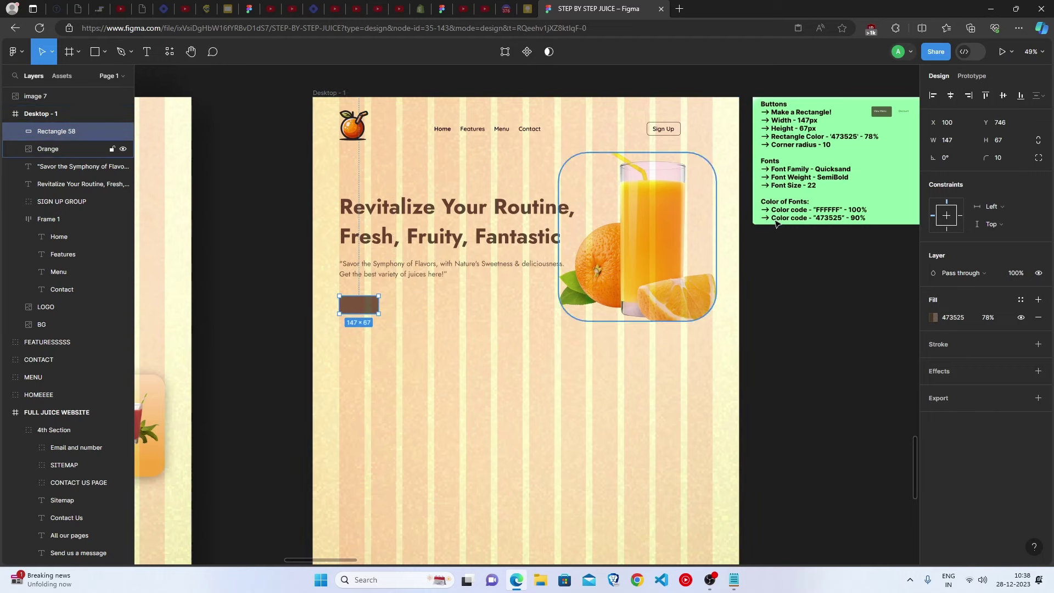
pyautogui.press('Escape')
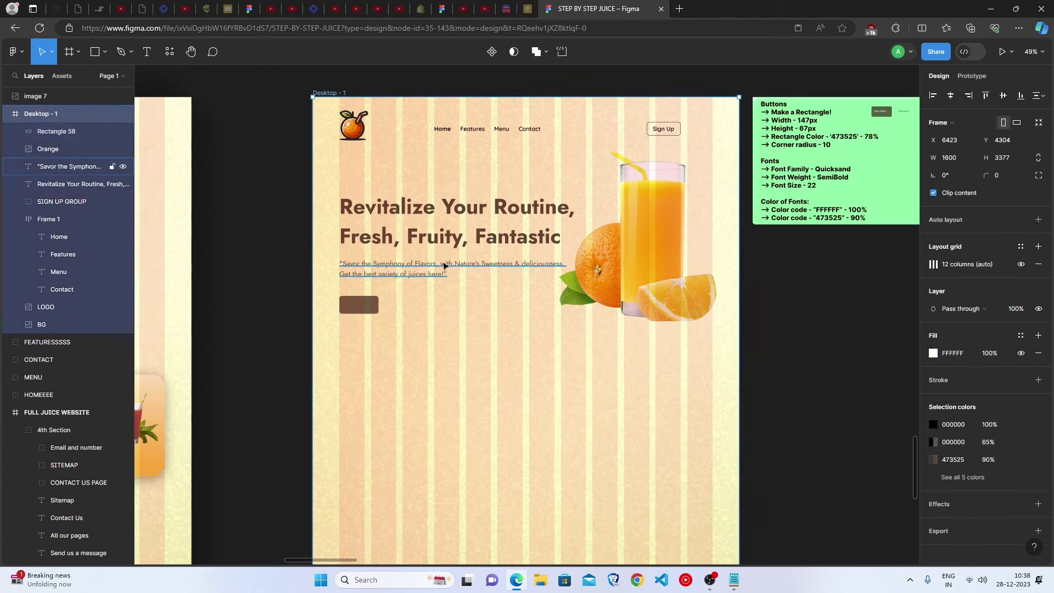
# - Duplicate the Features navigation text into the empty area below the hero and change the copy's wording to View Menu
pyautogui.click(445, 266)
pyautogui.doubleClick(481, 135)
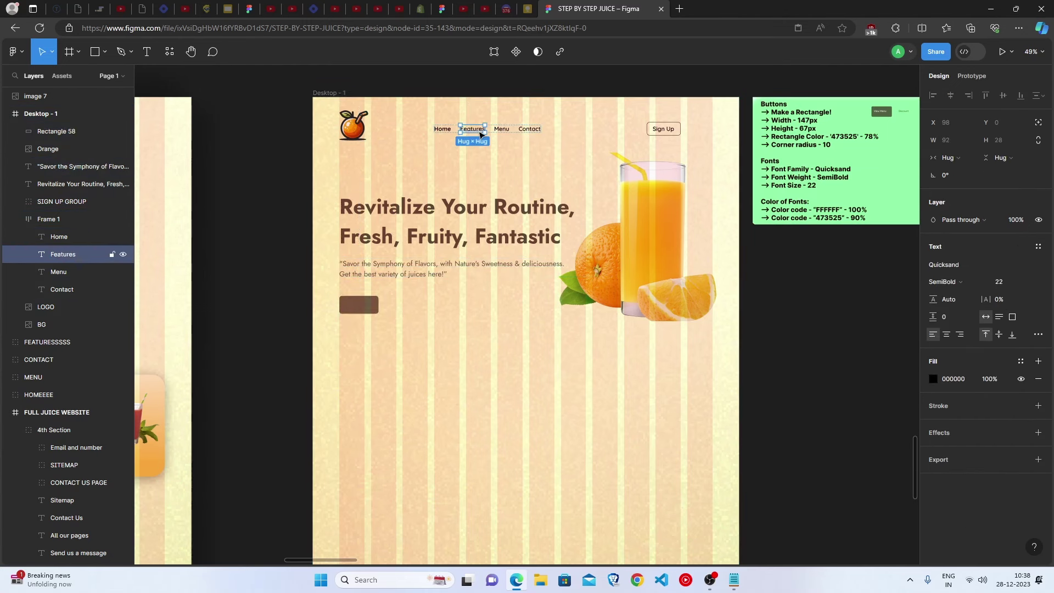
pyautogui.moveTo(476, 130); pyautogui.dragTo(509, 364)
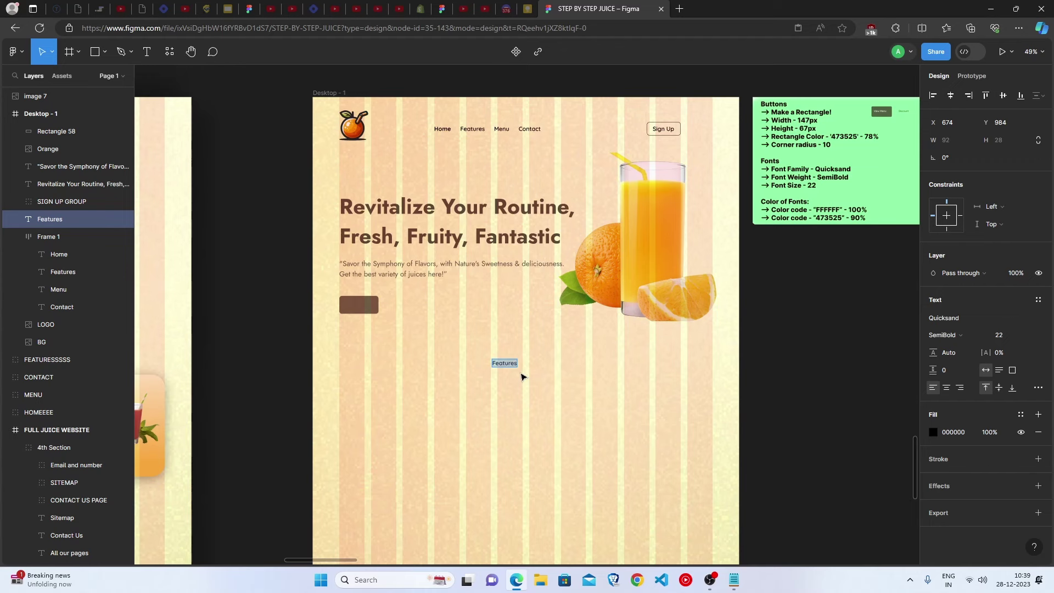
pyautogui.write('View Menu')
pyautogui.hscroll(5, 523, 377)
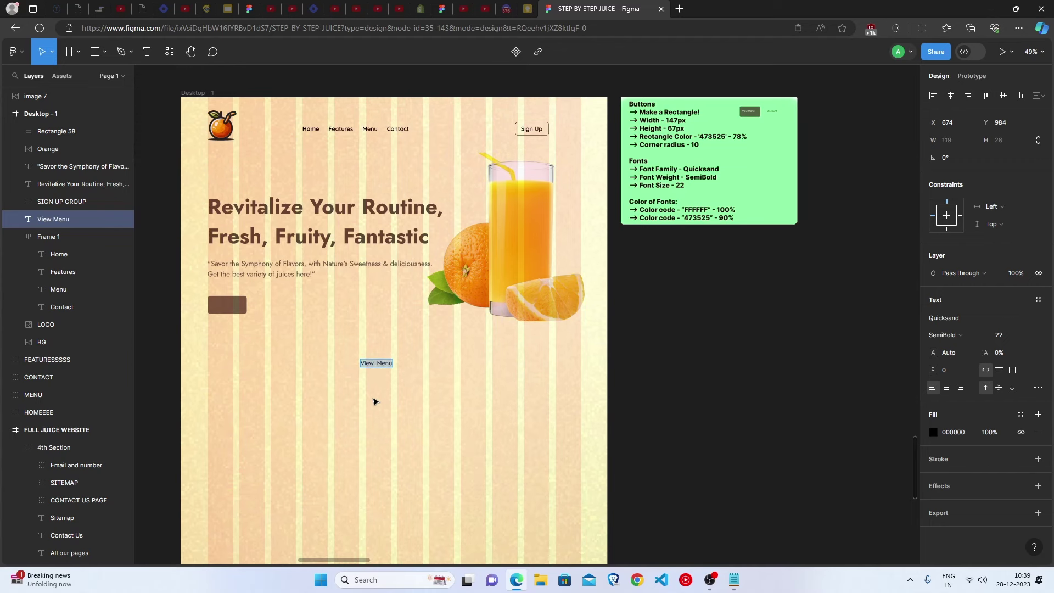
pyautogui.press('Escape')
# - Place the View Menu label over the button rectangle and set its text color to FFFFFF
pyautogui.moveTo(375, 363); pyautogui.dragTo(228, 307)
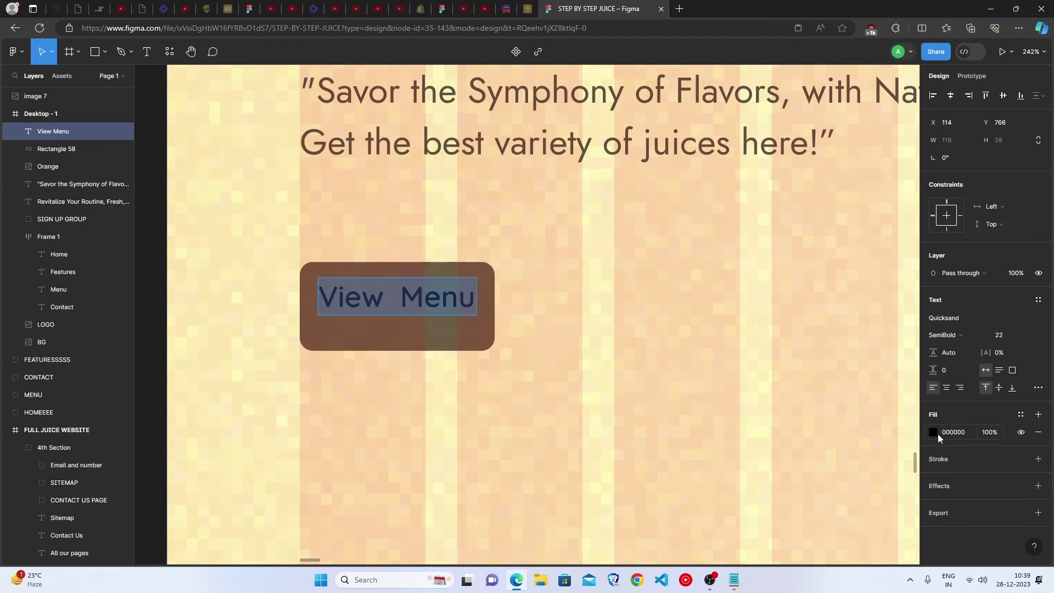
pyautogui.click(939, 433)
pyautogui.click(935, 431)
pyautogui.moveTo(840, 346); pyautogui.dragTo(735, 266)
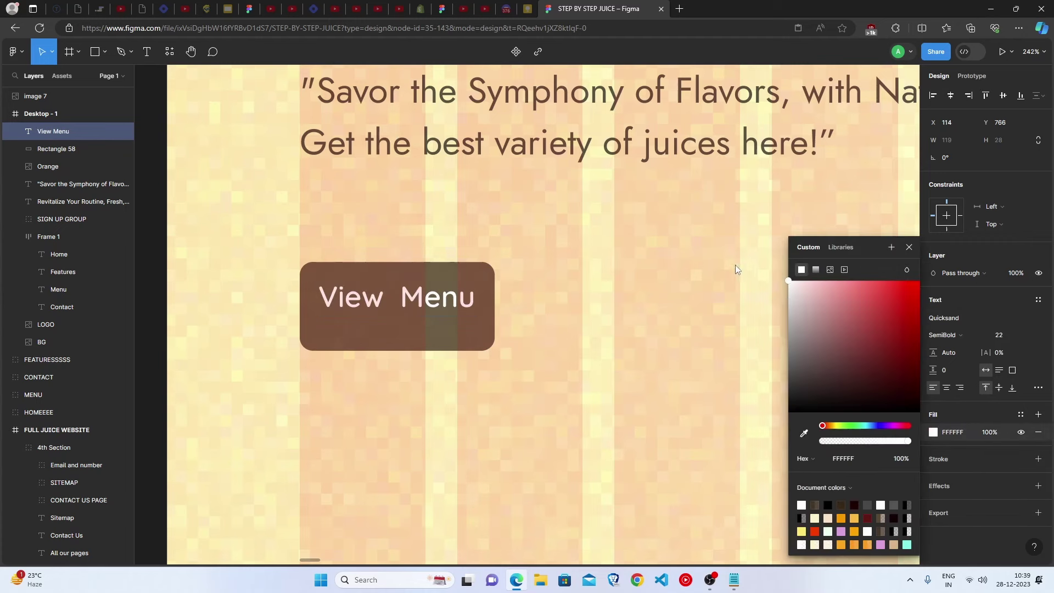
pyautogui.click(428, 441)
# - Tighten the View Menu label's letter spacing to -4% and center it within the button rectangle
pyautogui.doubleClick(421, 309)
pyautogui.press('Escape')
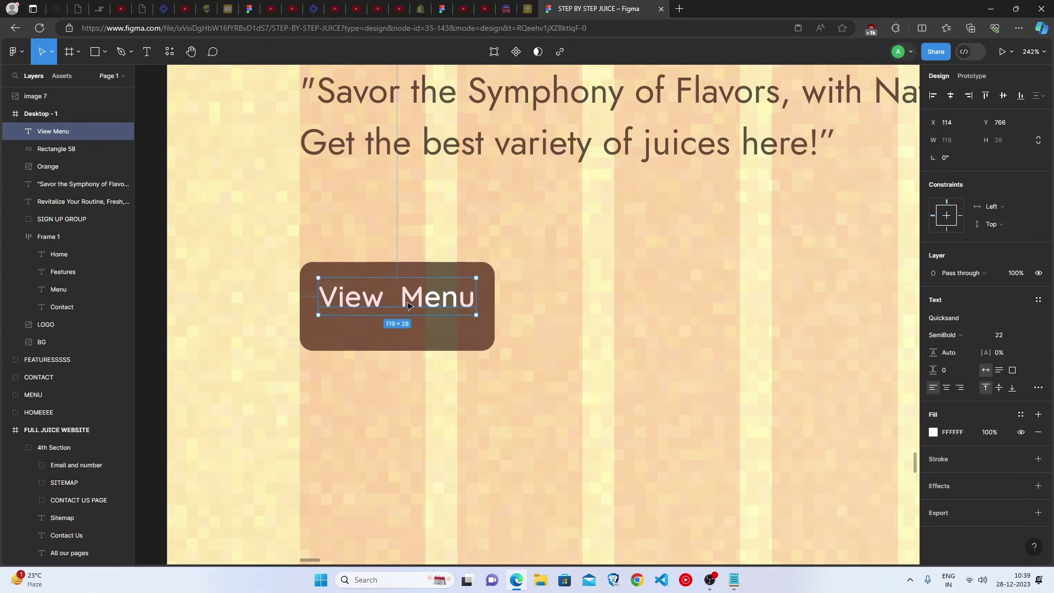
pyautogui.moveTo(421, 310); pyautogui.dragTo(407, 314)
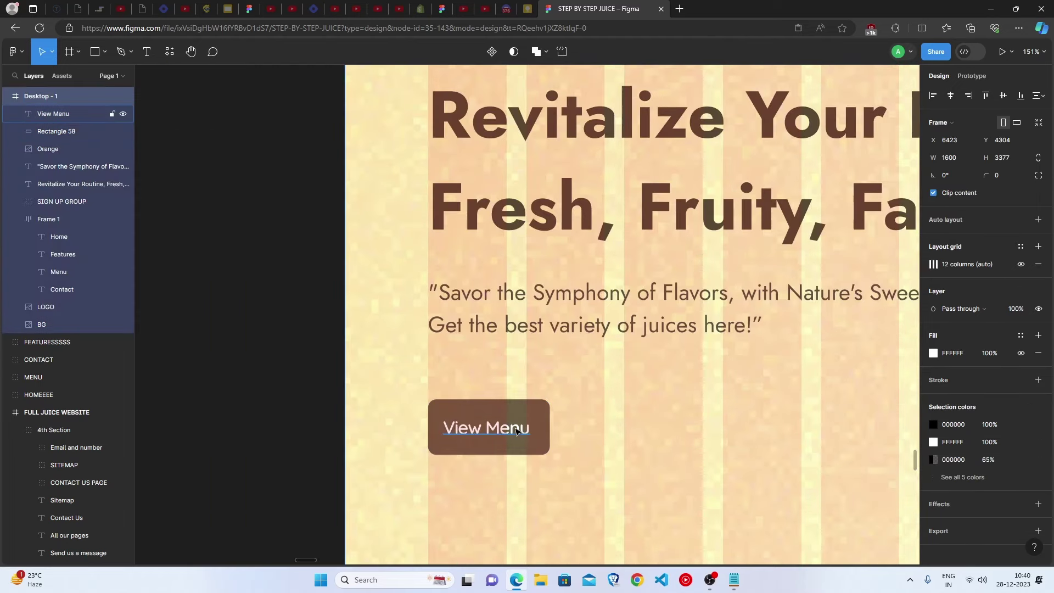
pyautogui.click(516, 431)
pyautogui.moveTo(517, 431); pyautogui.dragTo(512, 433)
pyautogui.press('Escape')
pyautogui.click(488, 449)
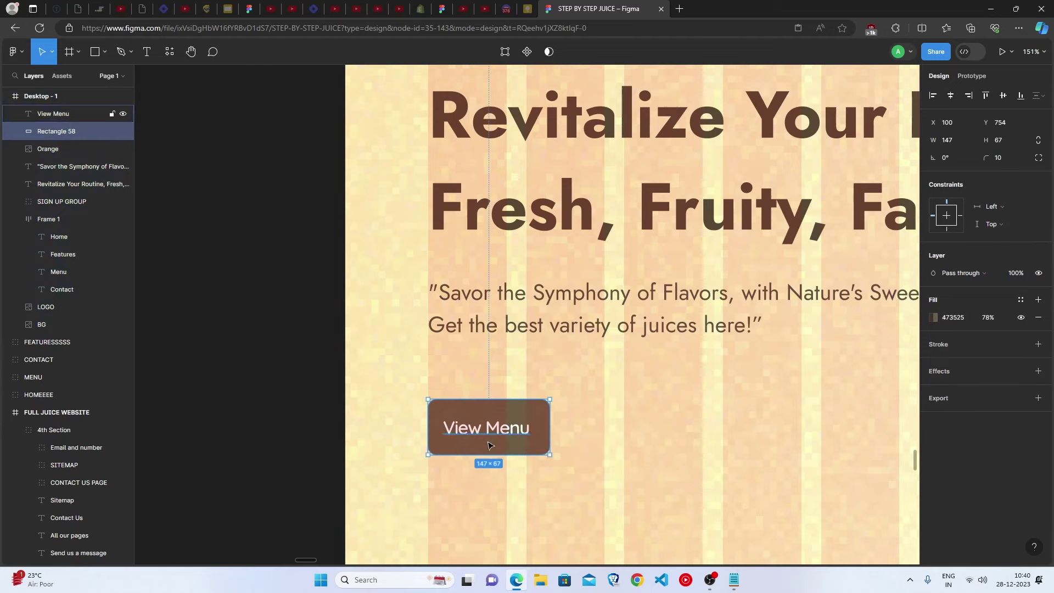
pyautogui.click(287, 428)
pyautogui.scroll(-4, 288, 428)
# - Group the View Menu label with its rectangle and name the group BUTTON VIEW MENU
pyautogui.click(324, 390)
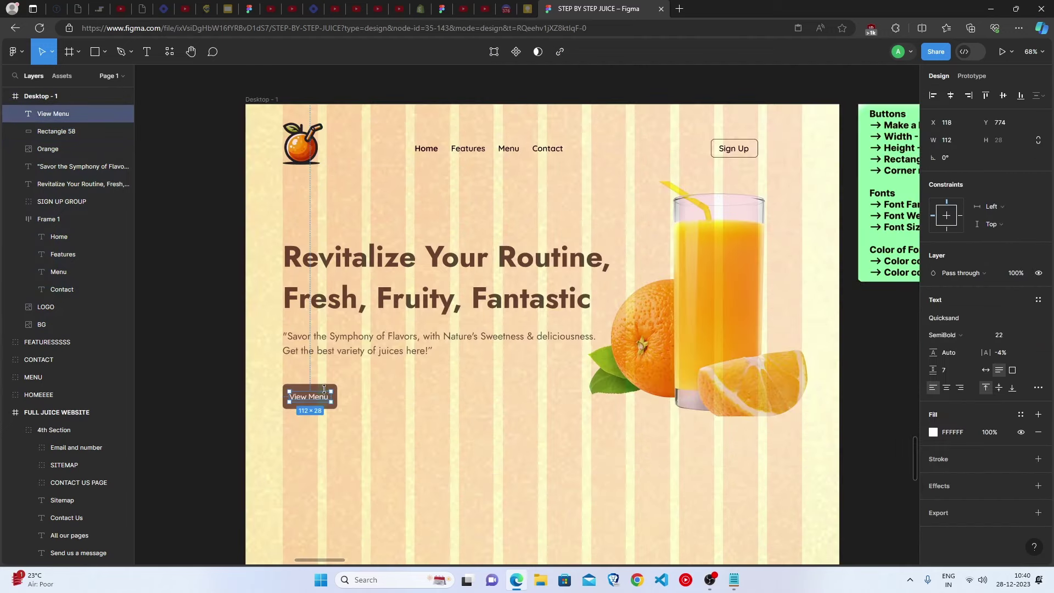
pyautogui.scroll(5, 322, 390)
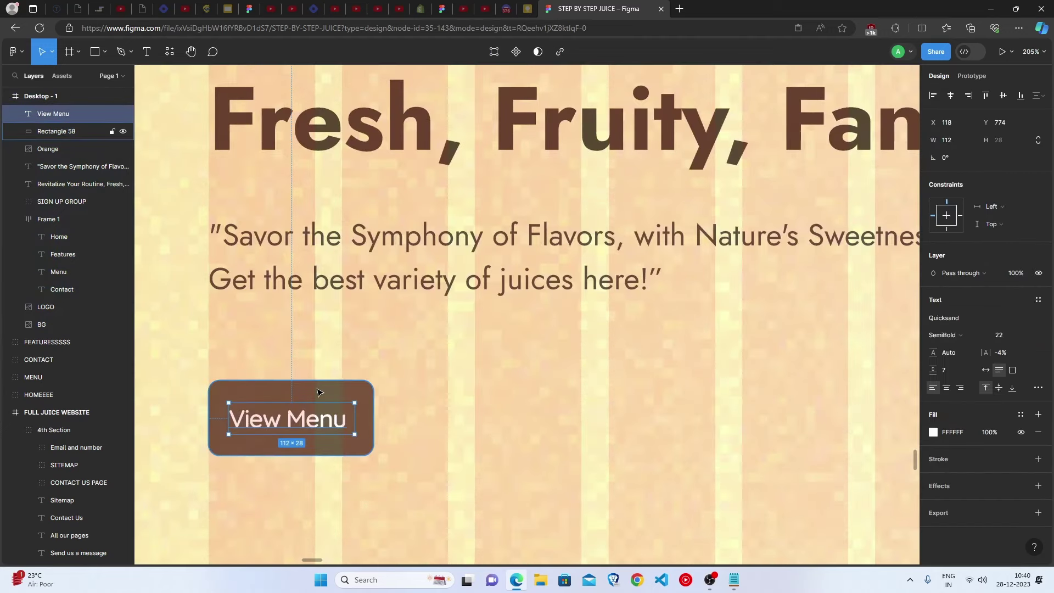
pyautogui.keyDown('shift'); pyautogui.click(314, 401); pyautogui.keyUp('shift')
pyautogui.hotkey('ctrl', 'g')
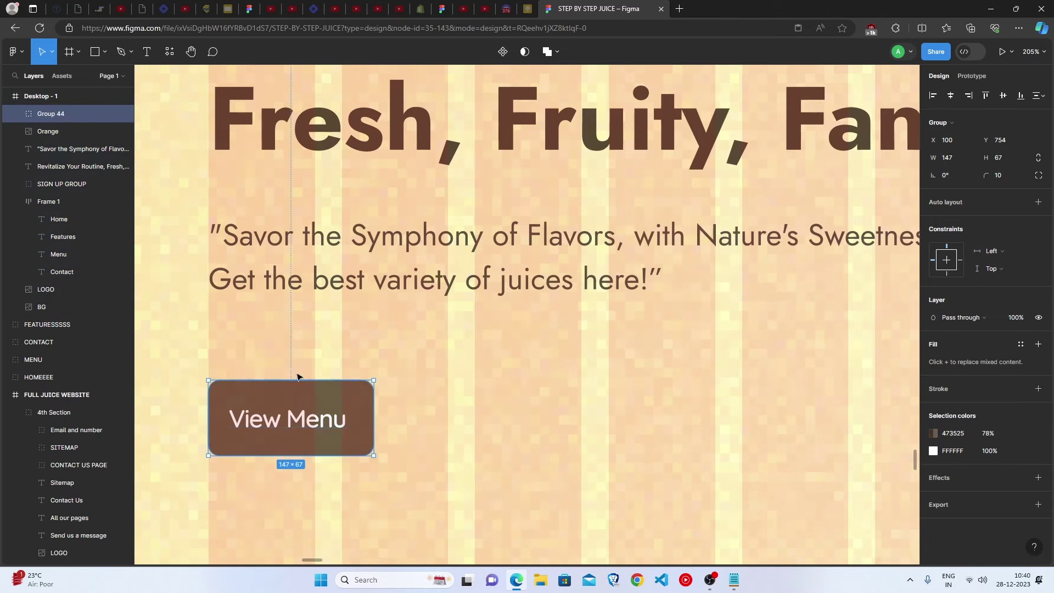
pyautogui.doubleClick(64, 120)
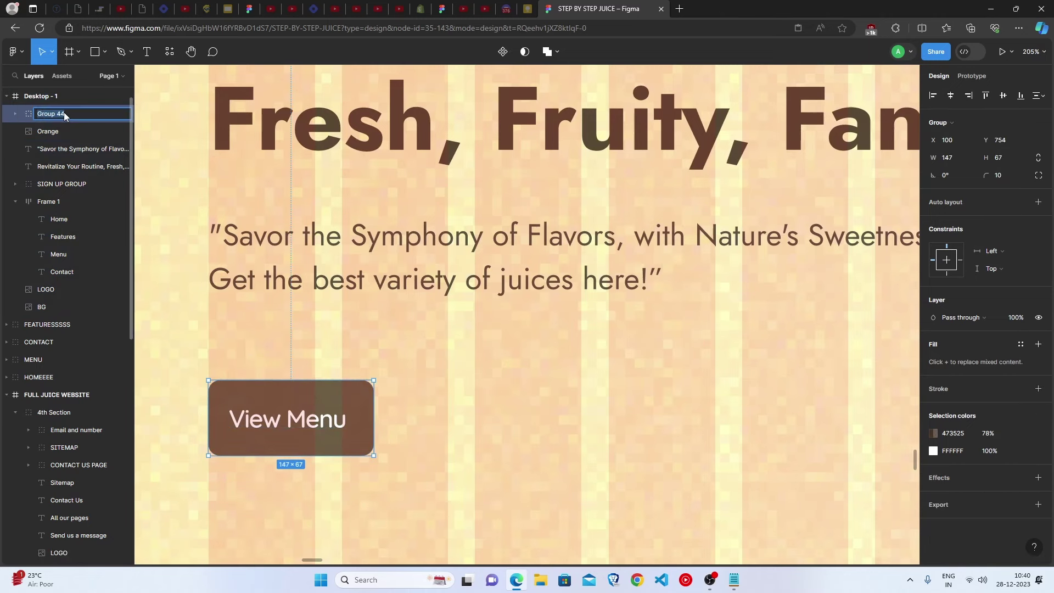
pyautogui.write('BUTTON VIEW MENU')
pyautogui.press('Return')
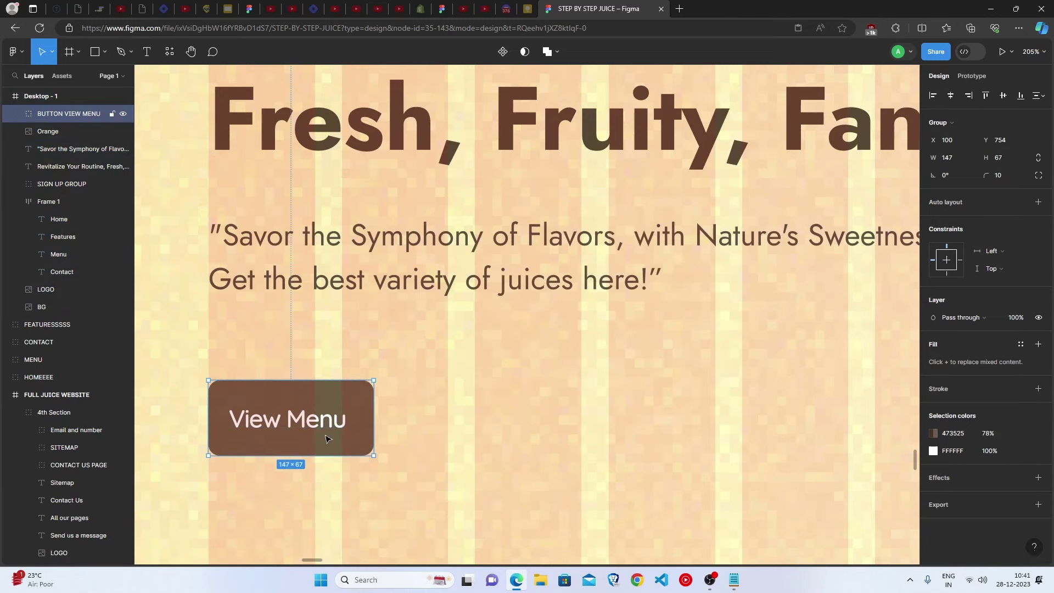
# - Duplicate the button beside the original and replace the copy's fill with a 1 px outline in 473525 at 90%
pyautogui.moveTo(330, 439); pyautogui.dragTo(511, 441)
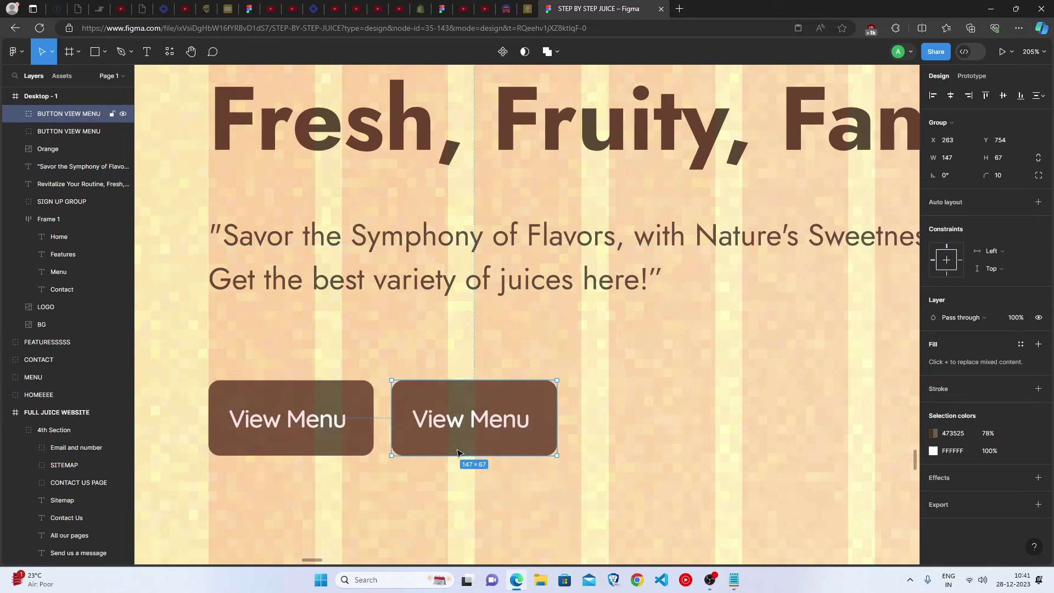
pyautogui.doubleClick(541, 435)
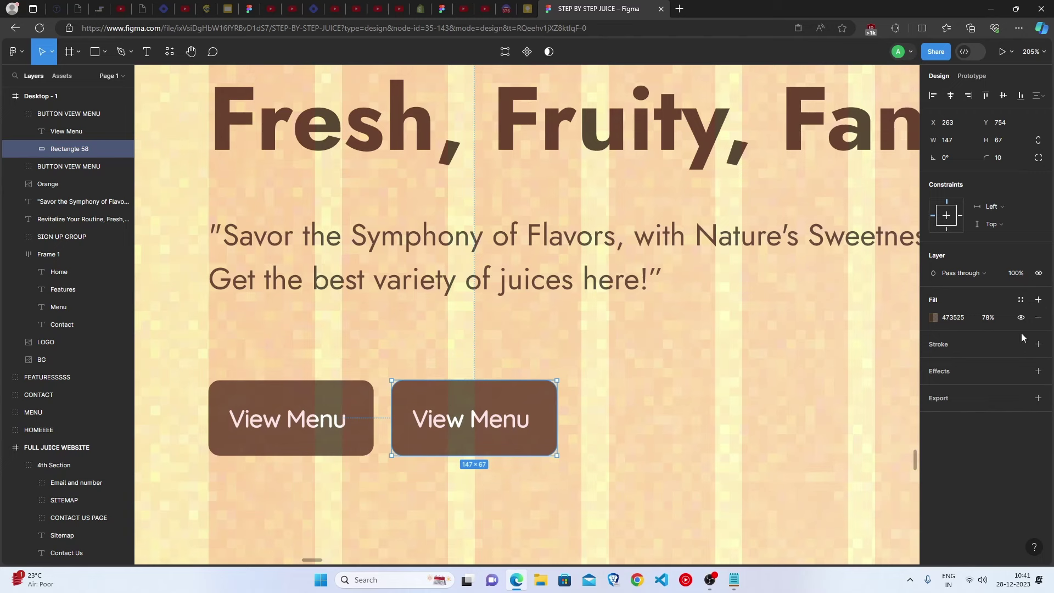
pyautogui.click(1037, 318)
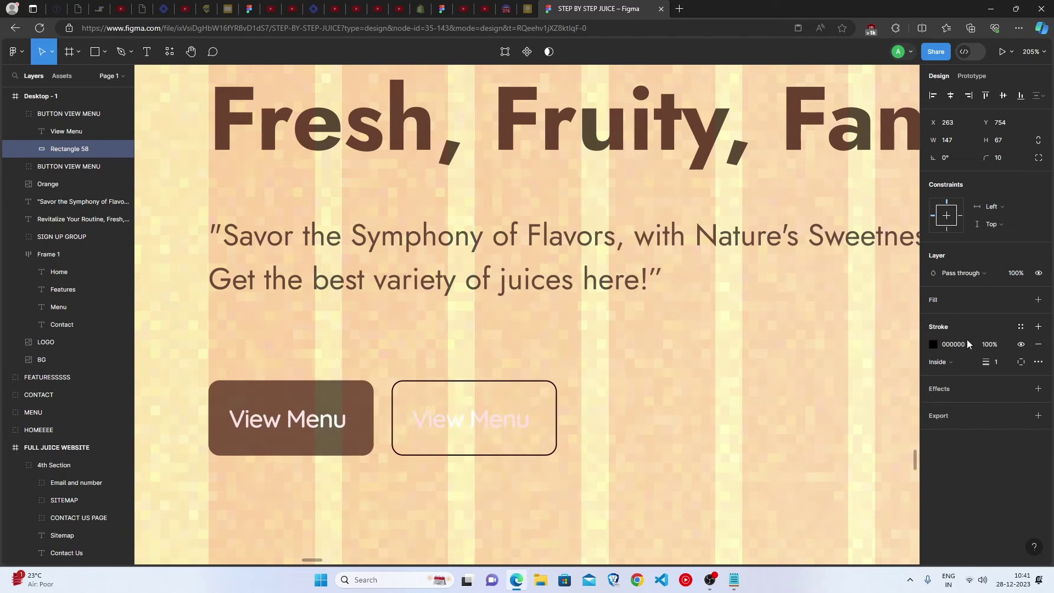
pyautogui.click(933, 345)
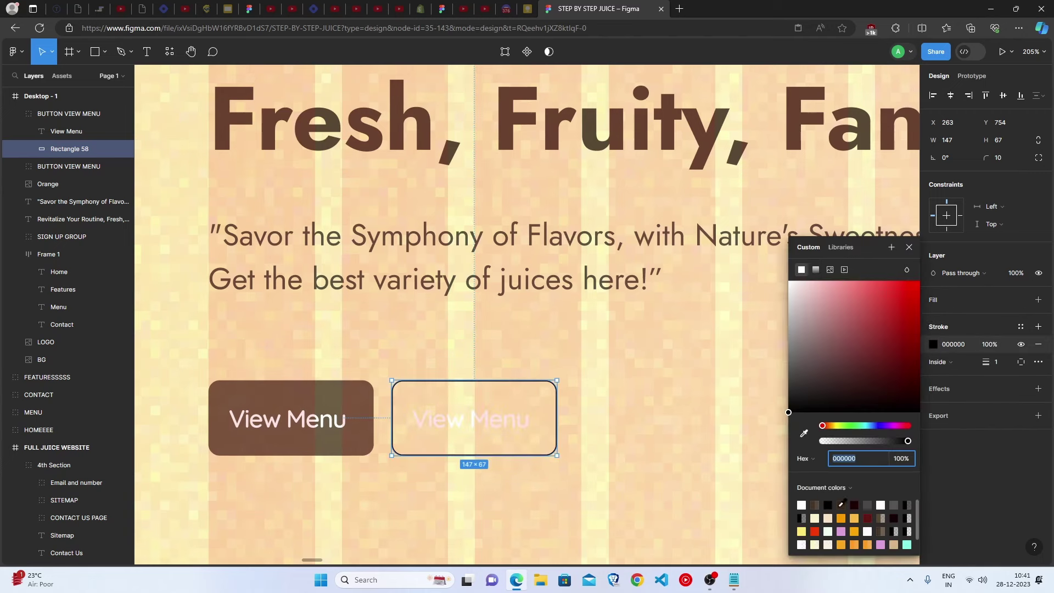
# - Recolor the second button's label to 473525 at 90% and change its text to Discount
pyautogui.doubleClick(460, 425)
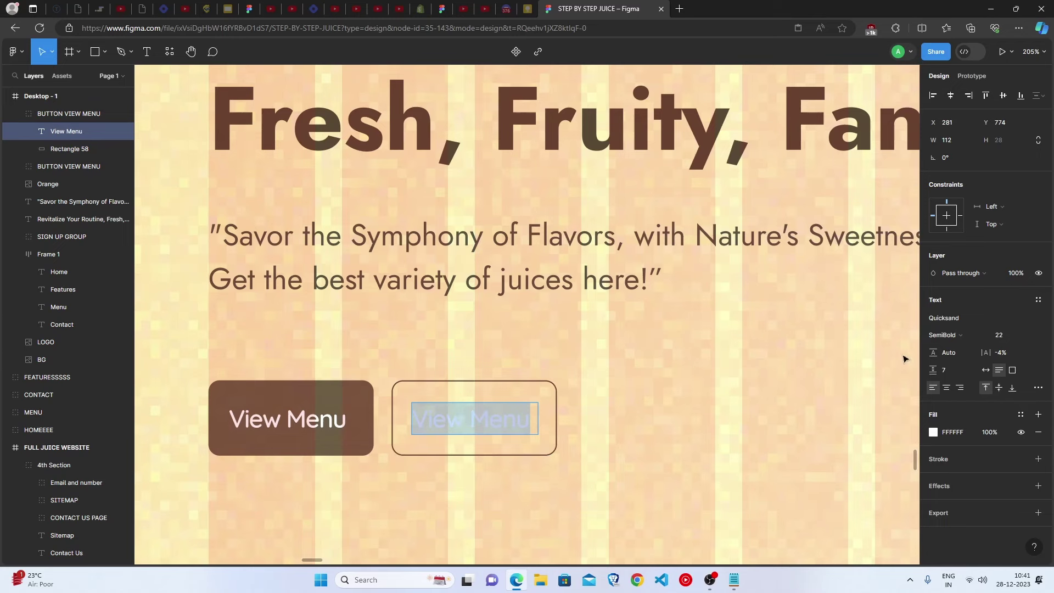
pyautogui.click(933, 432)
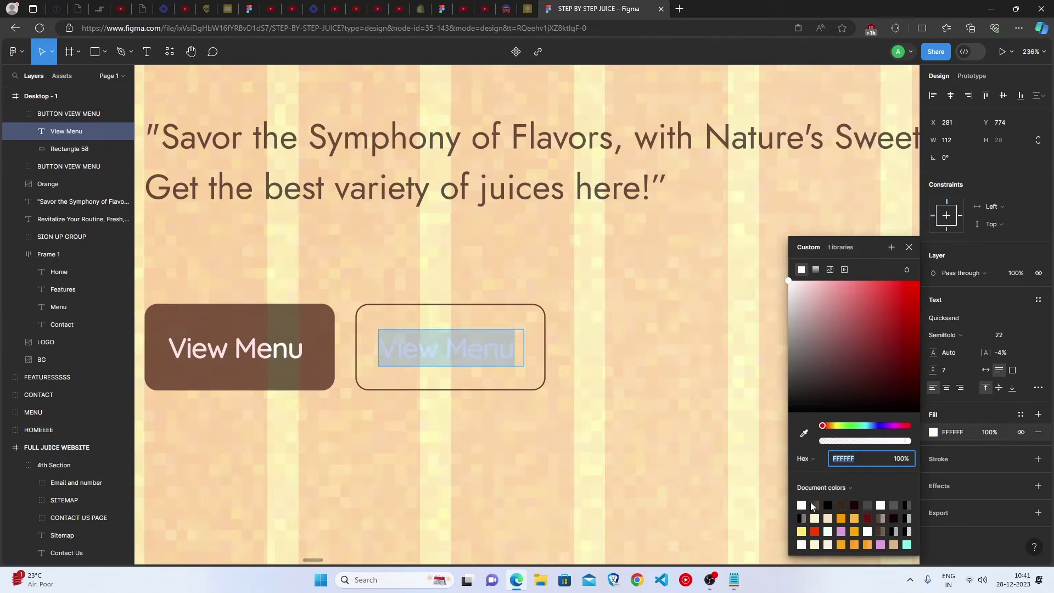
pyautogui.click(814, 506)
pyautogui.write('Discount')
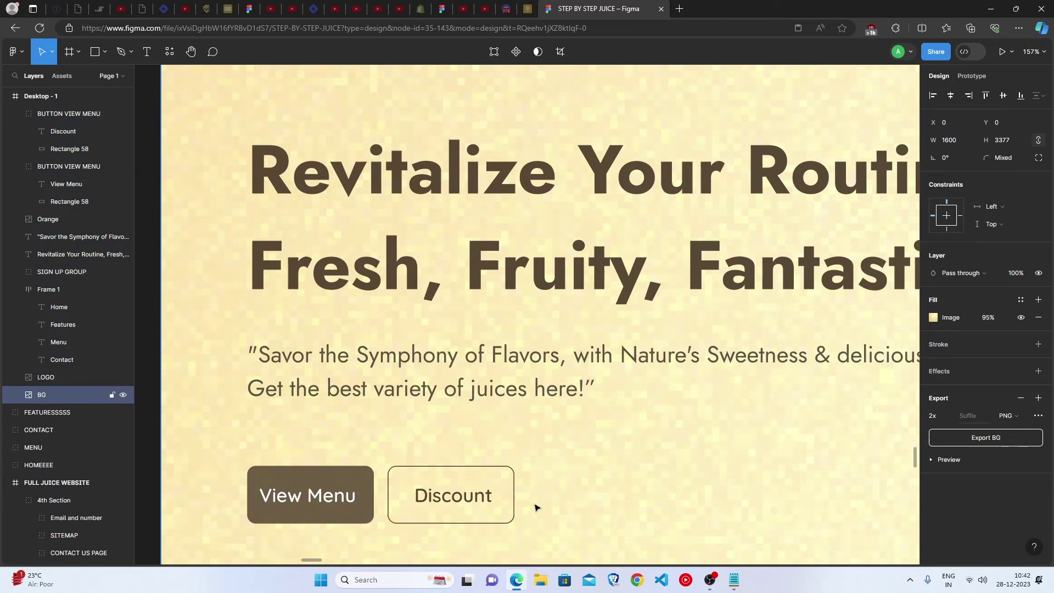
# - Group the View Menu and Discount buttons together and name the group NAME BUTTONS
pyautogui.scroll(-5, 537, 508)
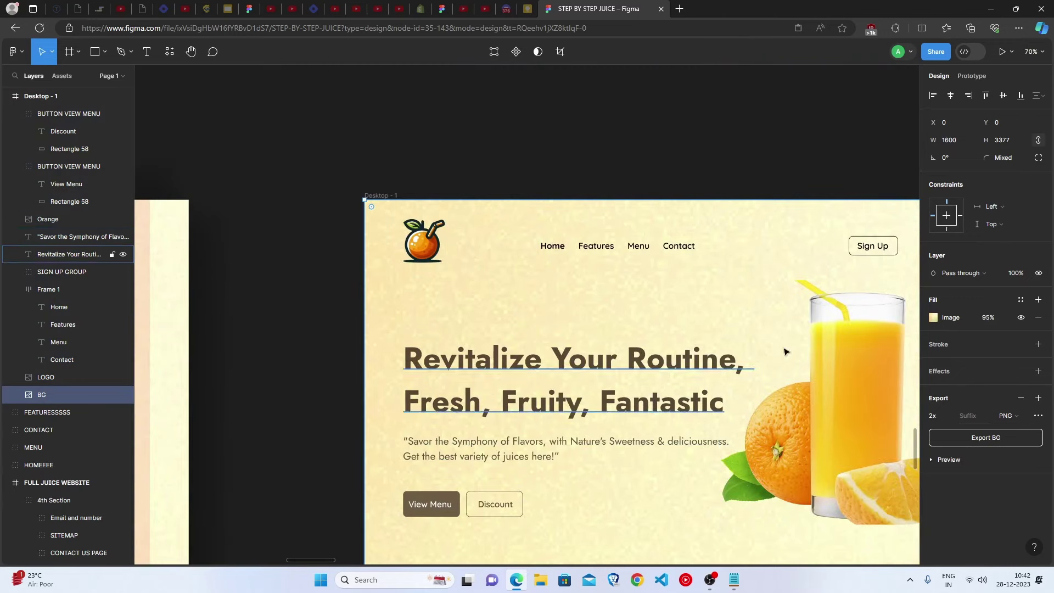
pyautogui.click(423, 512)
pyautogui.keyDown('shift'); pyautogui.click(492, 503); pyautogui.keyUp('shift')
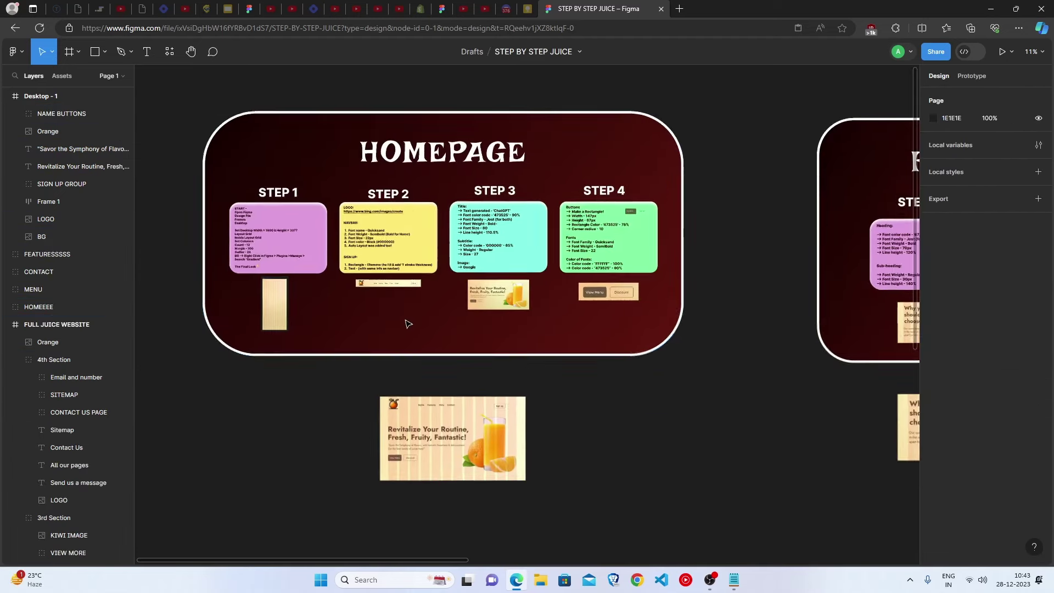
pyautogui.click(408, 324)
# - Paste an image of the heading and sub-heading notes beside the Desktop - 1 frame
pyautogui.scroll(1, 408, 324)
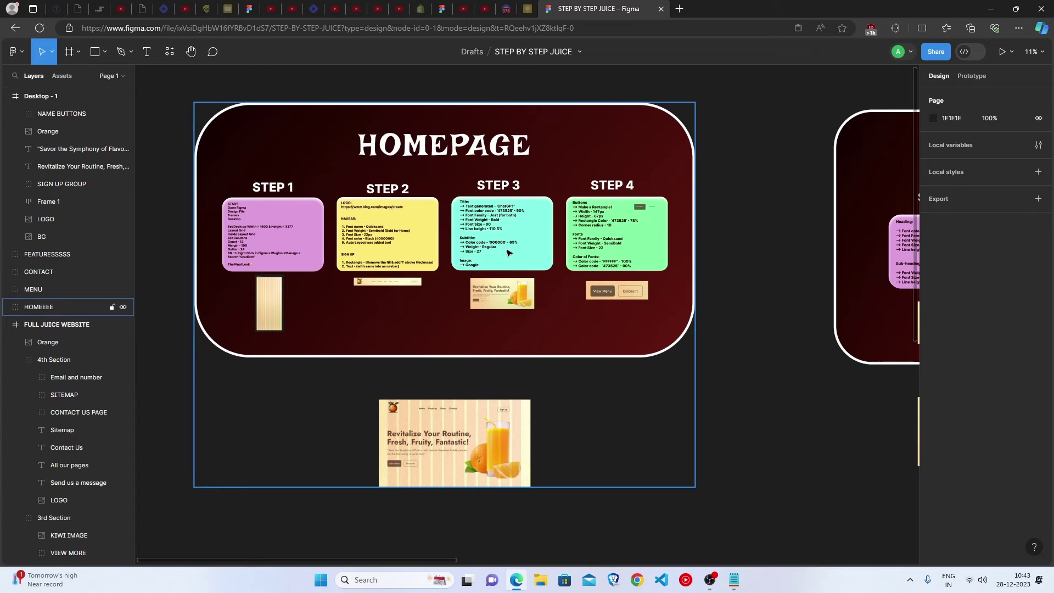
pyautogui.scroll(3, 446, 451)
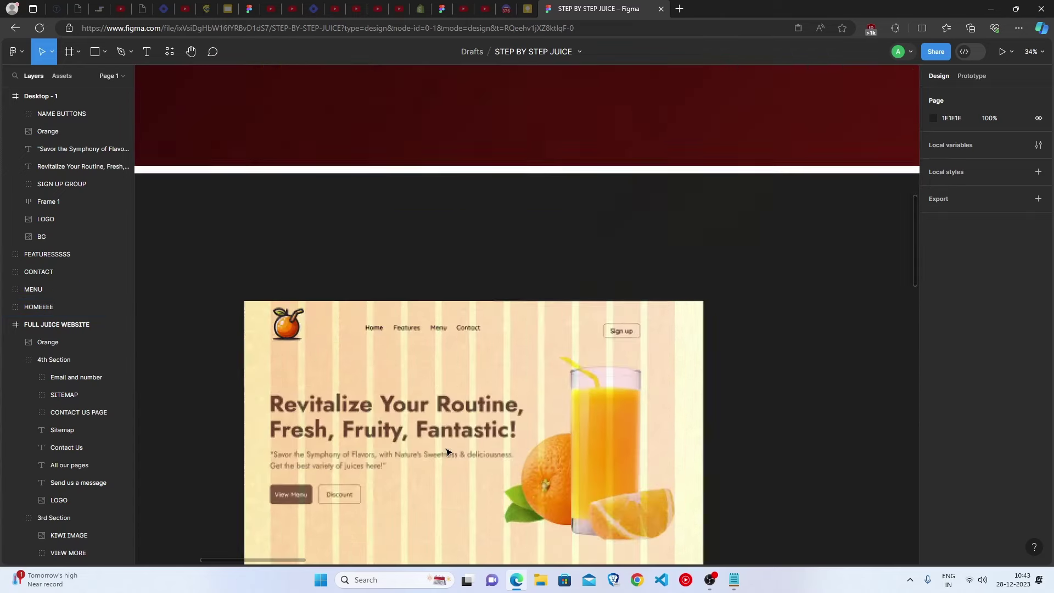
pyautogui.scroll(-5, 446, 452)
pyautogui.hotkey('ctrl', 'v')
# - Duplicate the hero headline below the buttons, reword it as "Why you should choose us?" and narrow it to three lines
pyautogui.moveTo(385, 236); pyautogui.dragTo(434, 428)
pyautogui.doubleClick(433, 427)
pyautogui.write('Why')
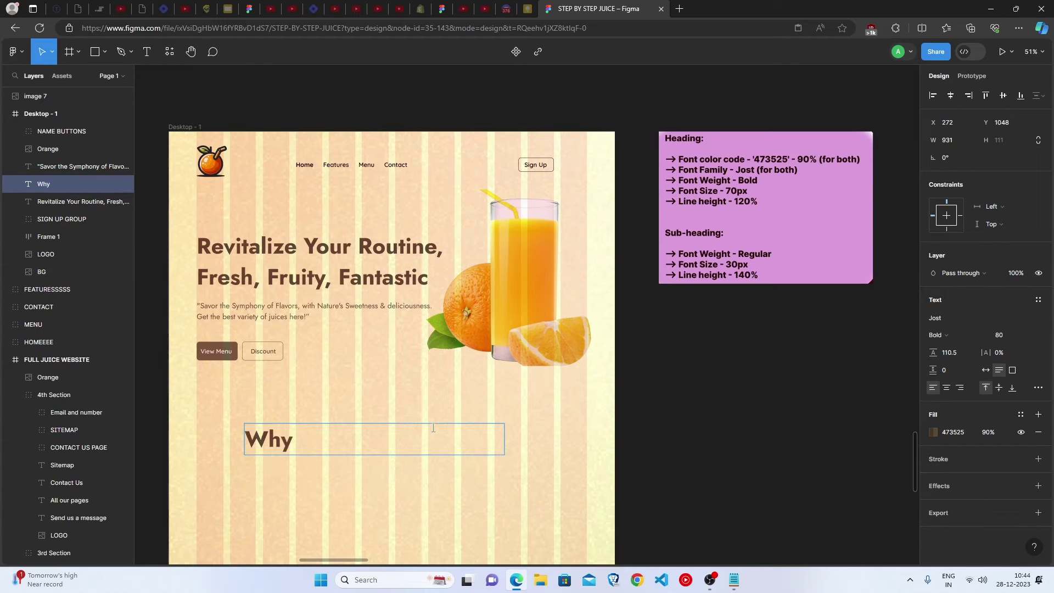
pyautogui.scroll(3, 433, 428)
pyautogui.write('you should ')
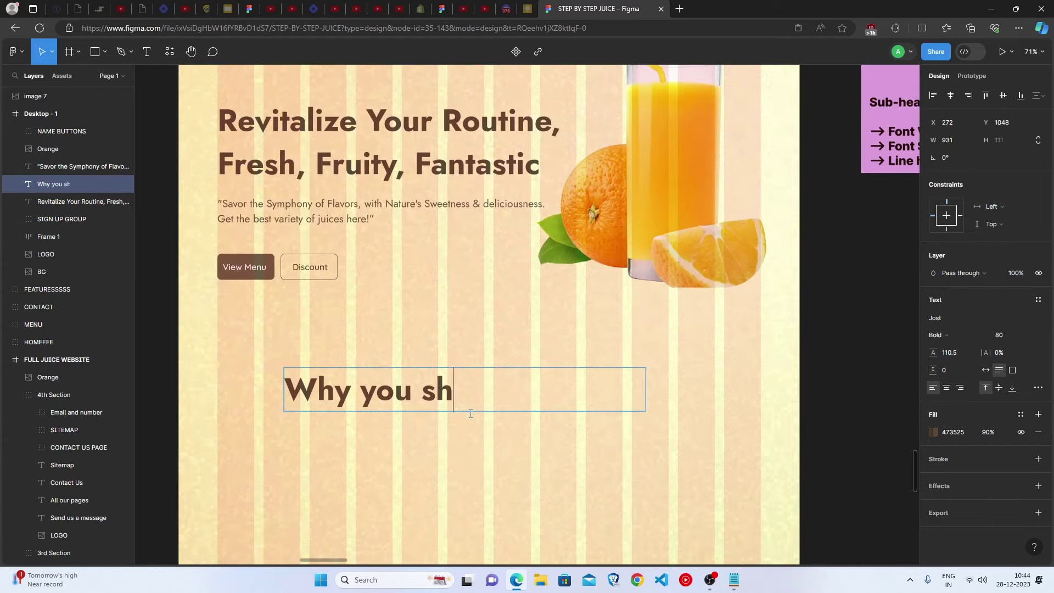
pyautogui.write('ch')
pyautogui.scroll(-2, 494, 457)
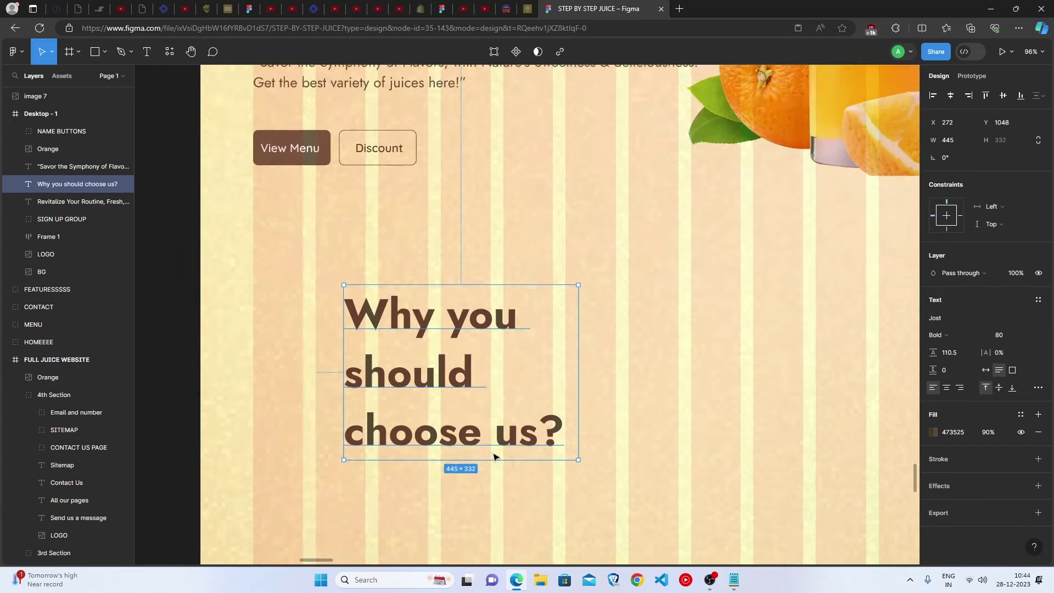
# - Align the new heading with the left column edge below the buttons and set its font size to 70 and line height to Auto
pyautogui.scroll(1, 494, 456)
pyautogui.scroll(-2, 494, 456)
pyautogui.scroll(-5, 494, 457)
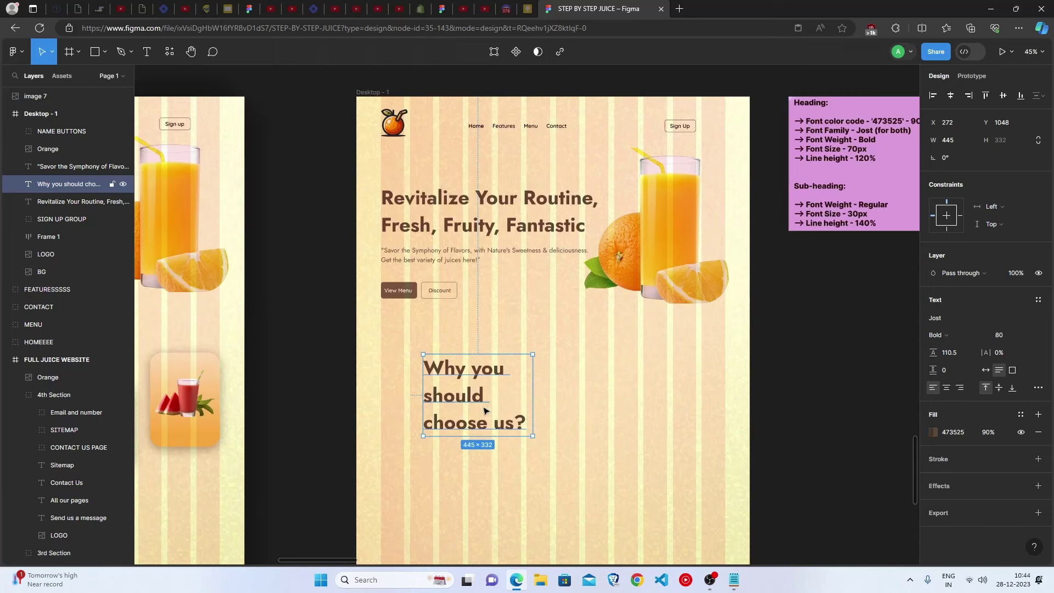
pyautogui.moveTo(484, 409); pyautogui.dragTo(445, 390)
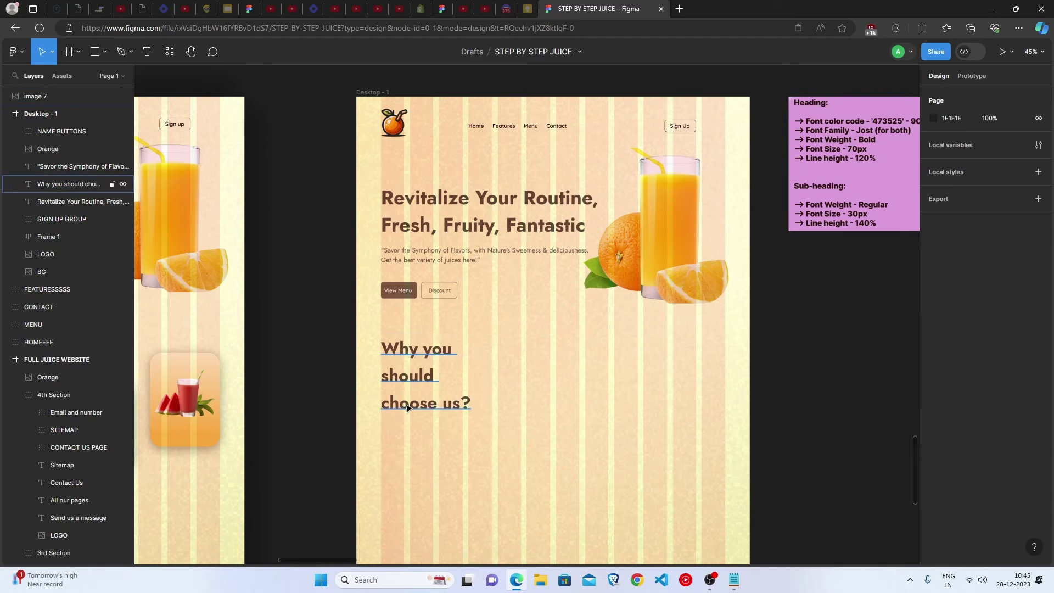
pyautogui.click(408, 405)
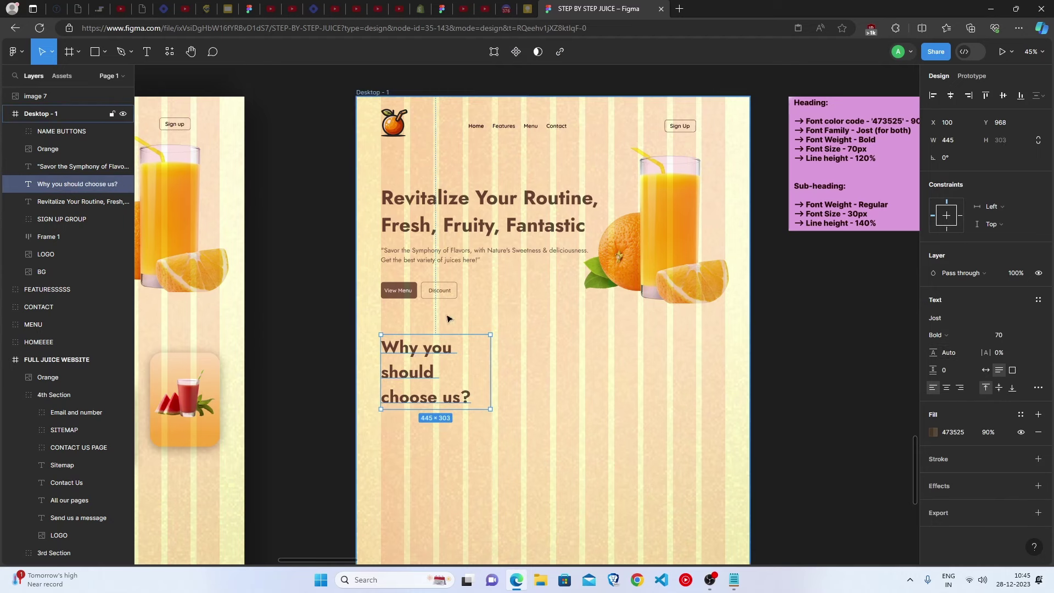
pyautogui.click(474, 419)
pyautogui.click(442, 388)
pyautogui.moveTo(428, 382); pyautogui.dragTo(429, 387)
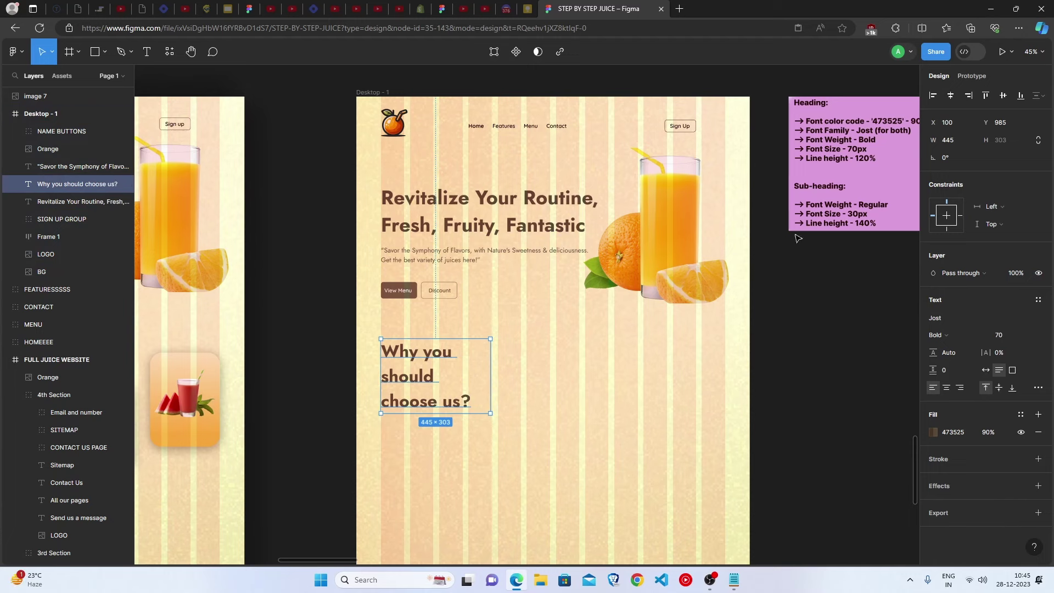
# - Duplicate the subtitle under the heading, reword it to the "Our commitment to excellence" sentence and narrow it to 361 px wide
pyautogui.click(492, 258)
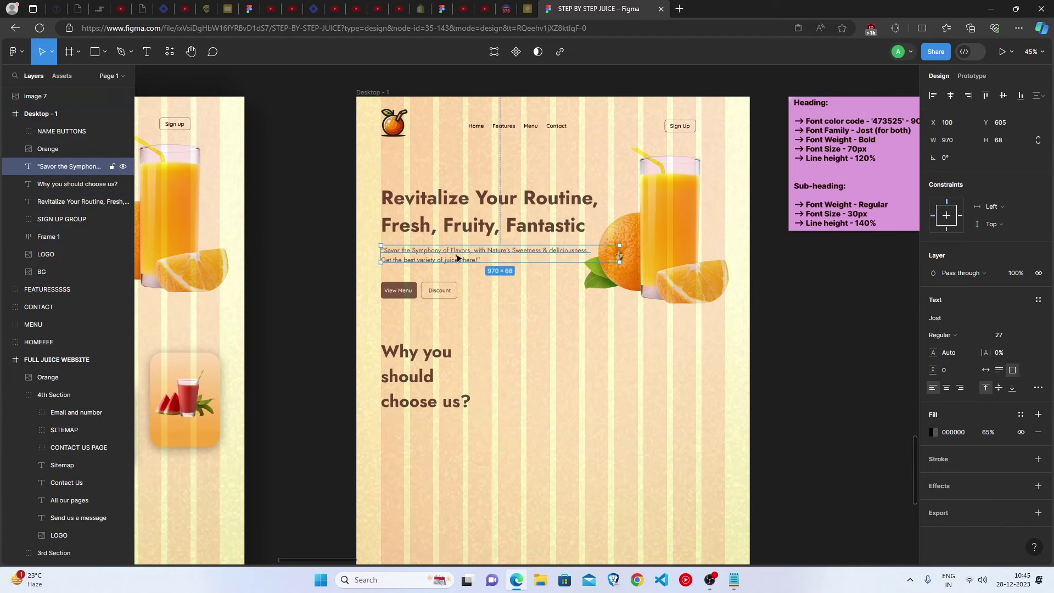
pyautogui.moveTo(459, 260); pyautogui.dragTo(461, 431)
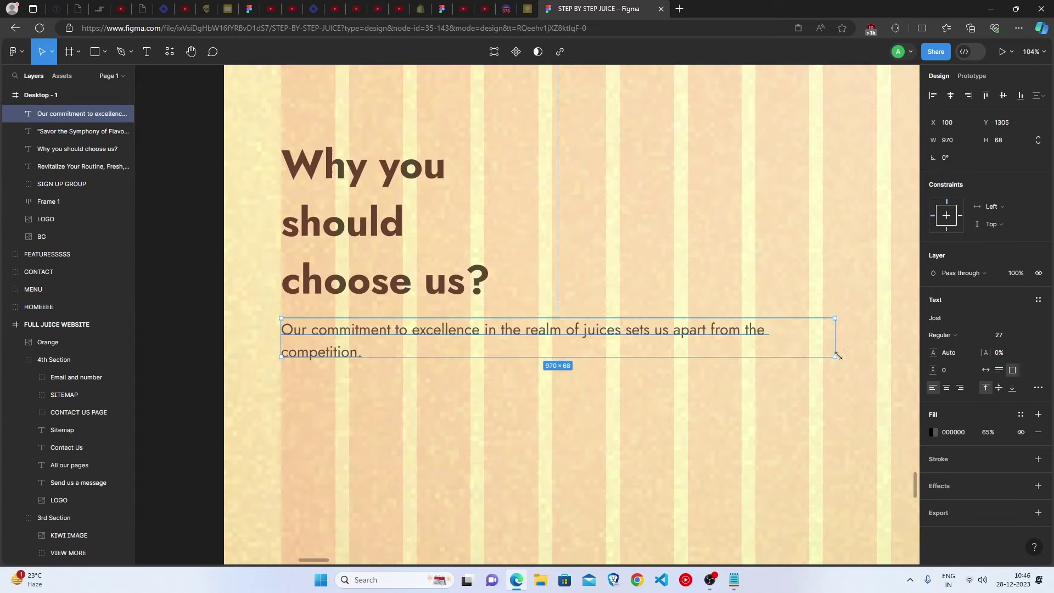
pyautogui.moveTo(837, 349); pyautogui.dragTo(487, 357)
# - Set the font size of the "Our commitment to excellence" text to 30 px
pyautogui.scroll(-5, 488, 357)
pyautogui.click(1004, 336)
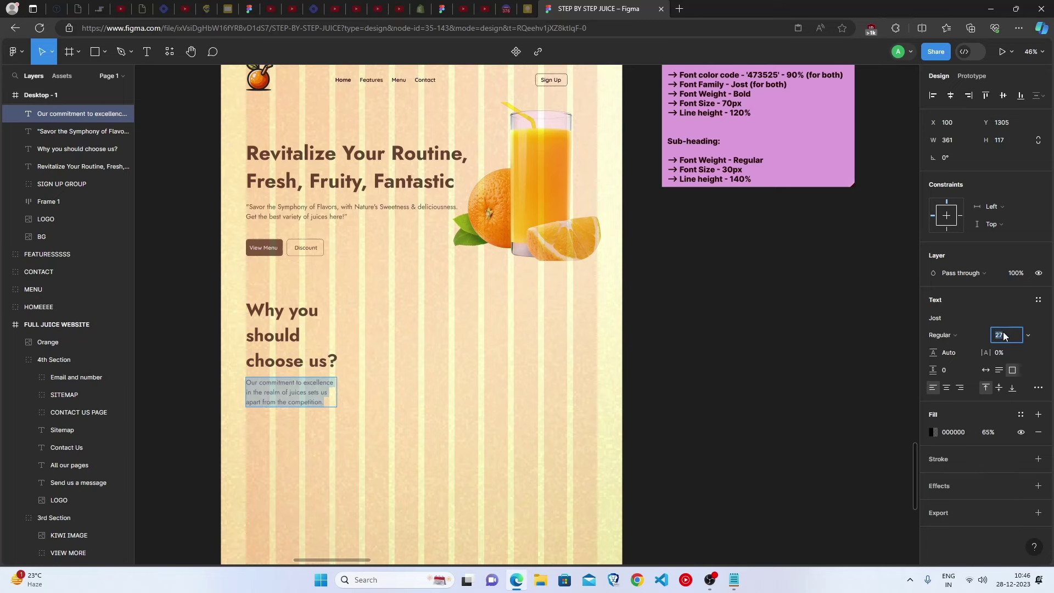
pyautogui.click(861, 406)
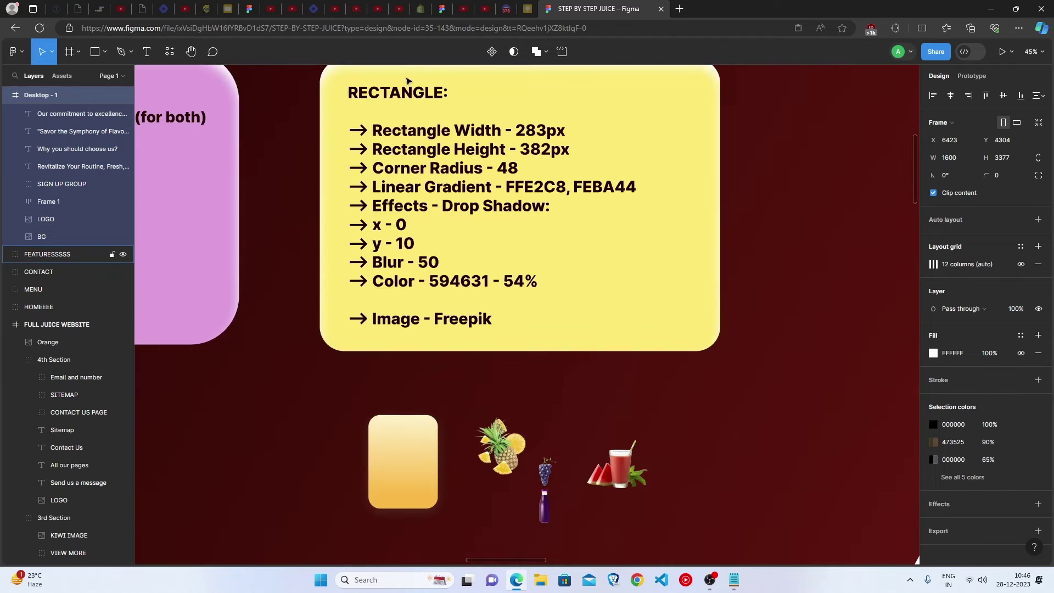
# - Review the Step 2 rectangle notes for the card's size, corner radius, gradient and drop shadow settings
pyautogui.scroll(1, 442, 201)
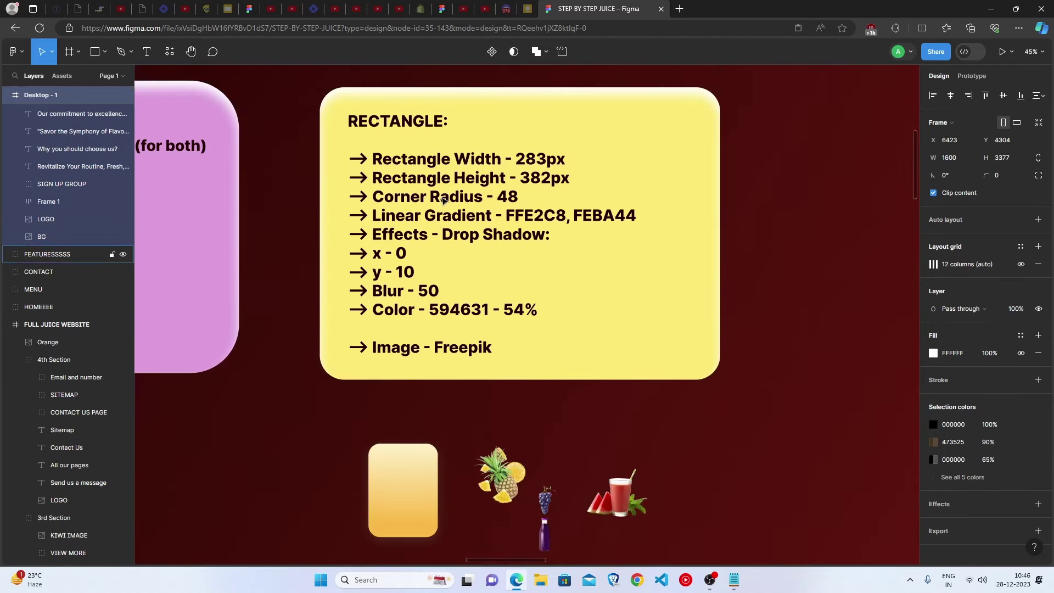
pyautogui.scroll(3, 444, 200)
pyautogui.scroll(-2, 447, 264)
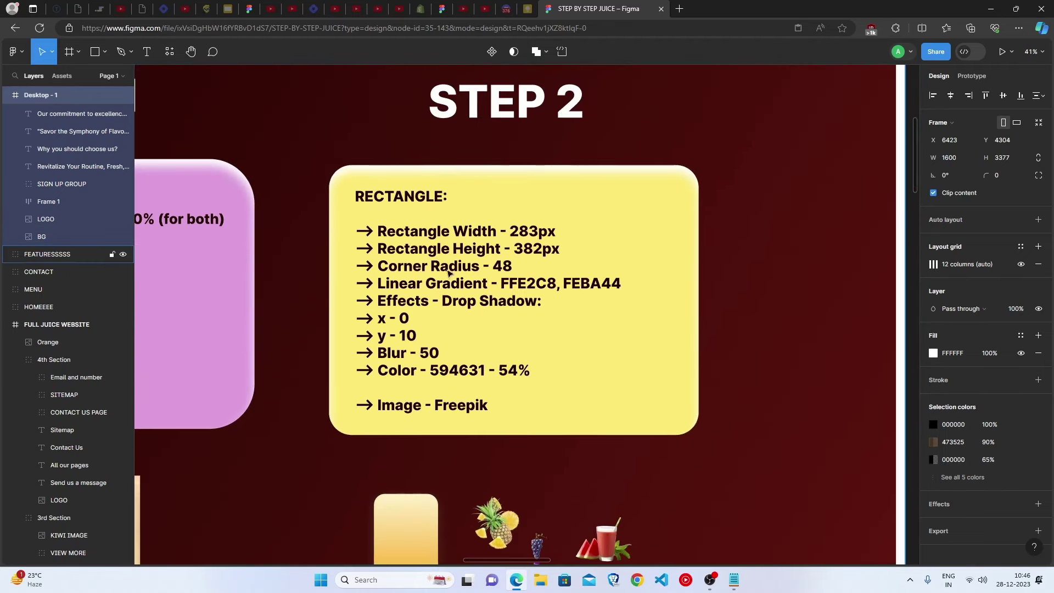
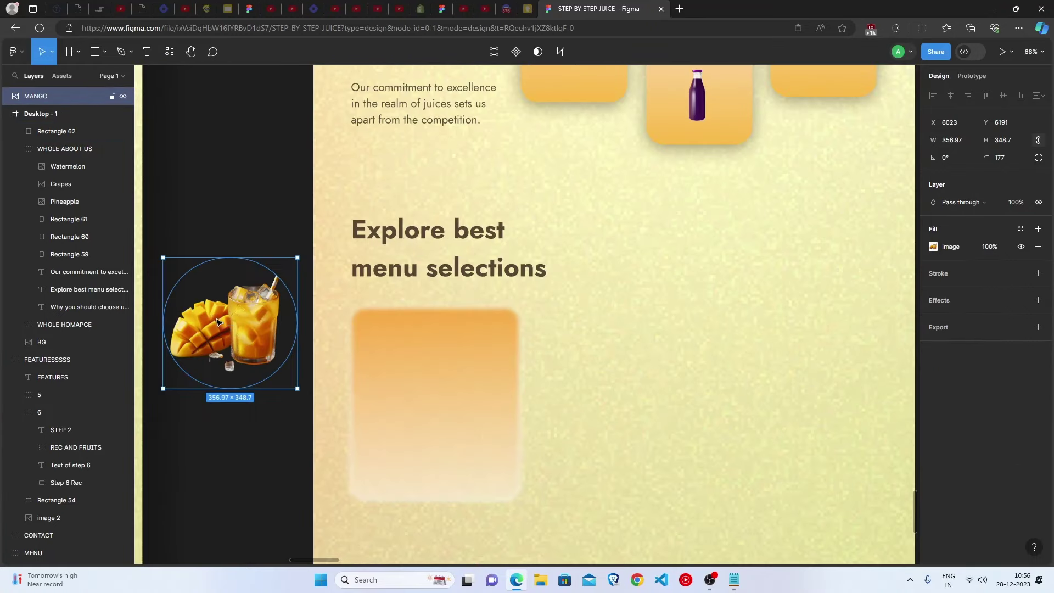
# - Place the mango juice image on the menu card and duplicate the "Our commitment to excellence" text beside the card's lower edge
pyautogui.moveTo(215, 316); pyautogui.dragTo(398, 391)
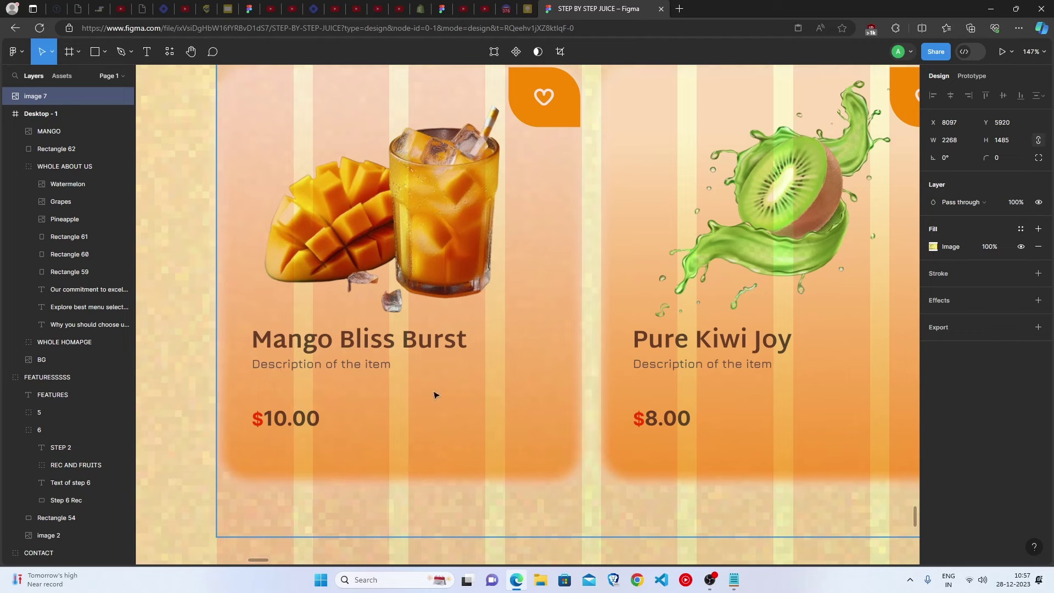
pyautogui.scroll(-10, 612, 381)
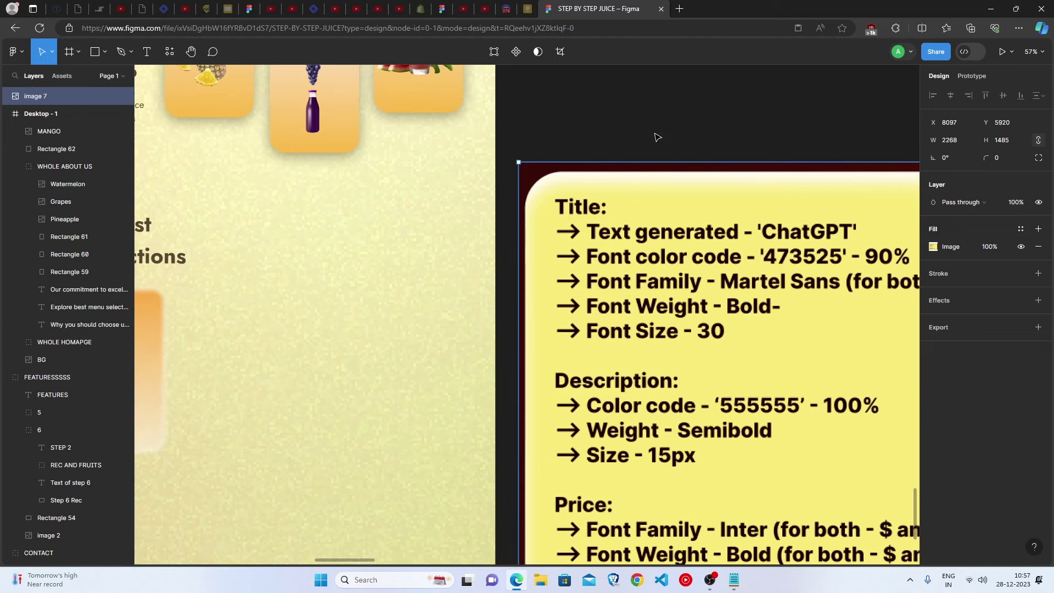
pyautogui.moveTo(342, 220); pyautogui.dragTo(465, 436)
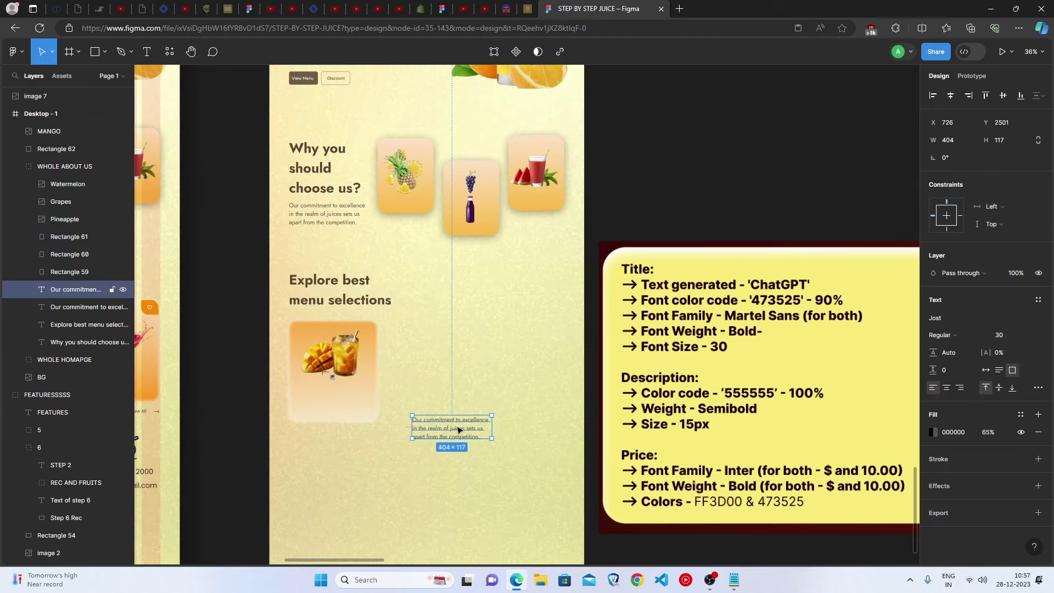
# - Recolor the duplicated "Our commitment to excellence" text to 473525 at 90% opacity
pyautogui.doubleClick(459, 429)
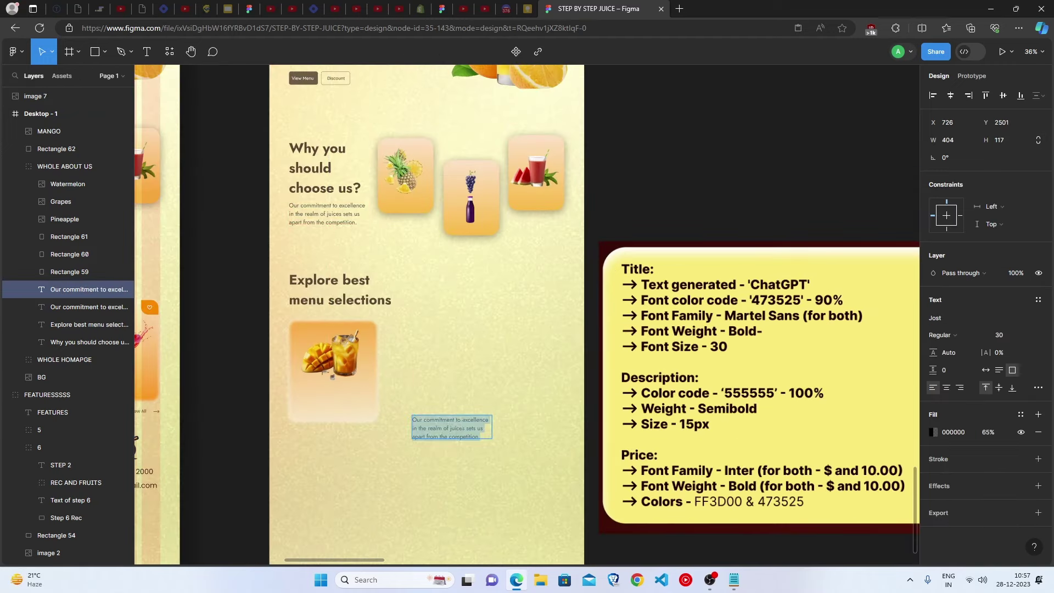
pyautogui.click(937, 433)
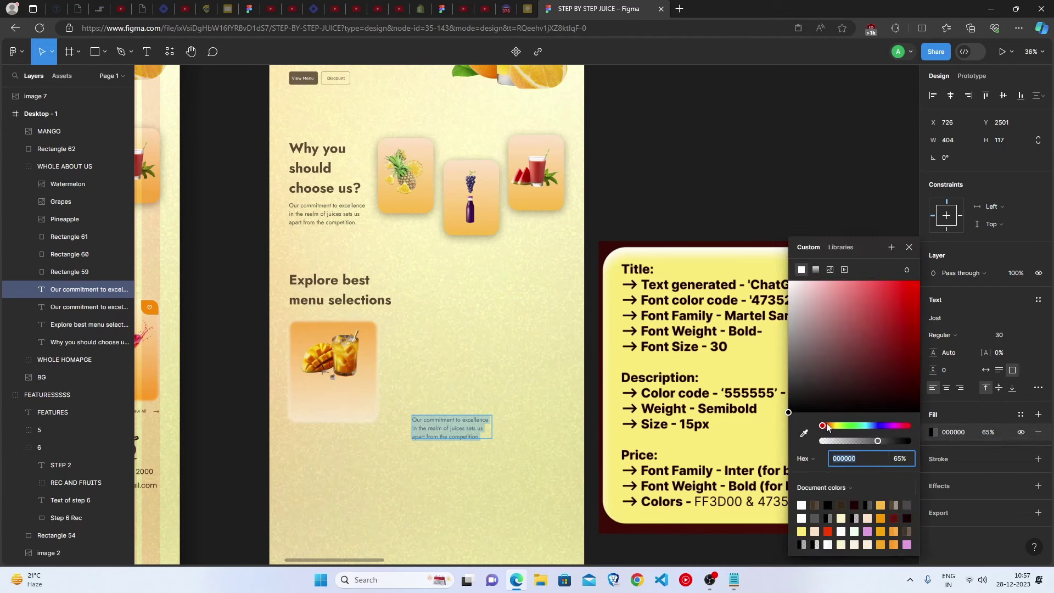
pyautogui.click(818, 505)
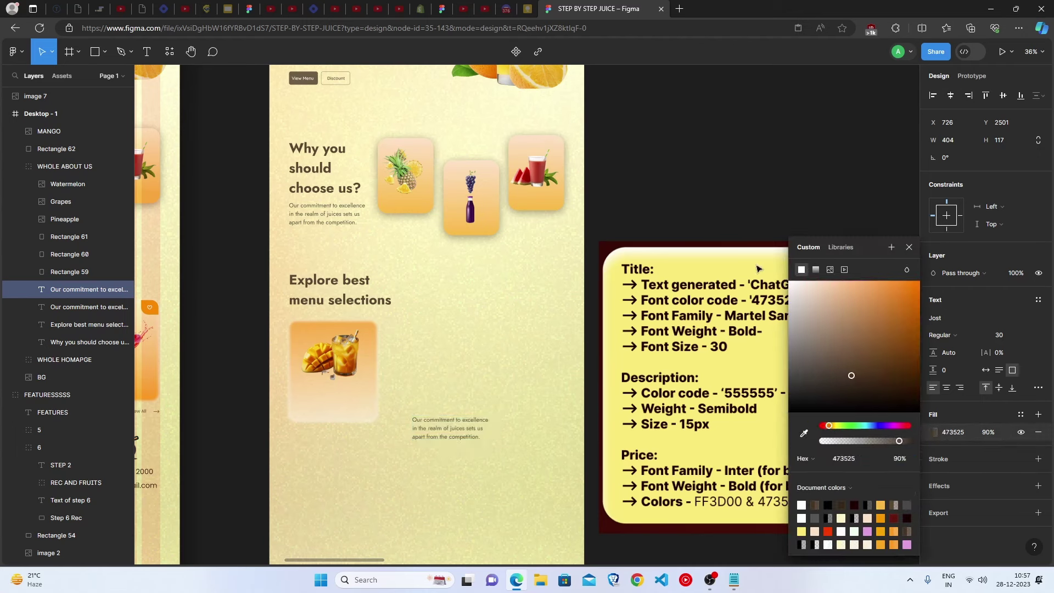
pyautogui.click(480, 427)
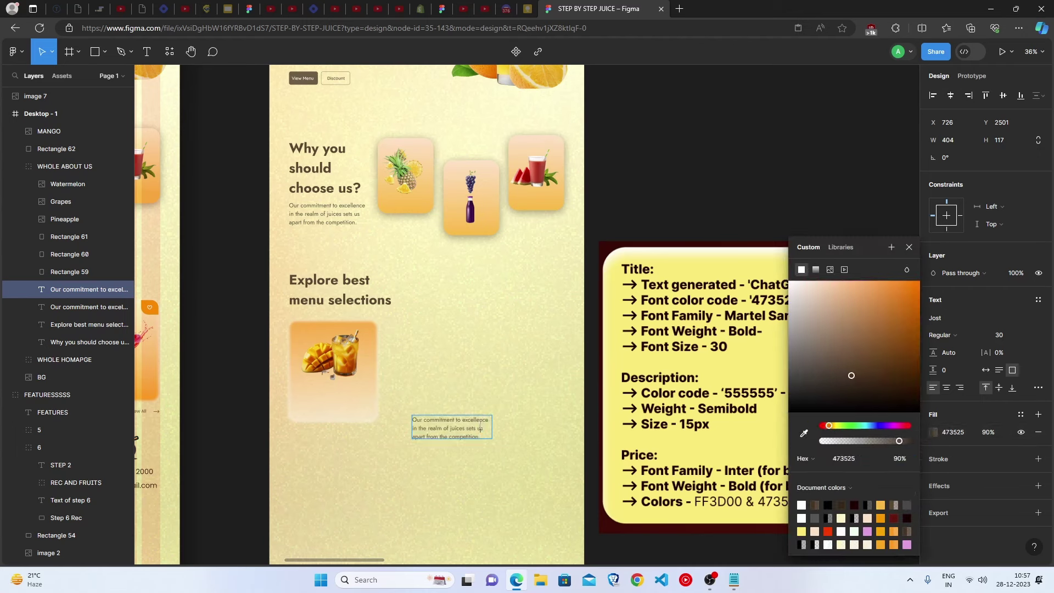
pyautogui.click(913, 248)
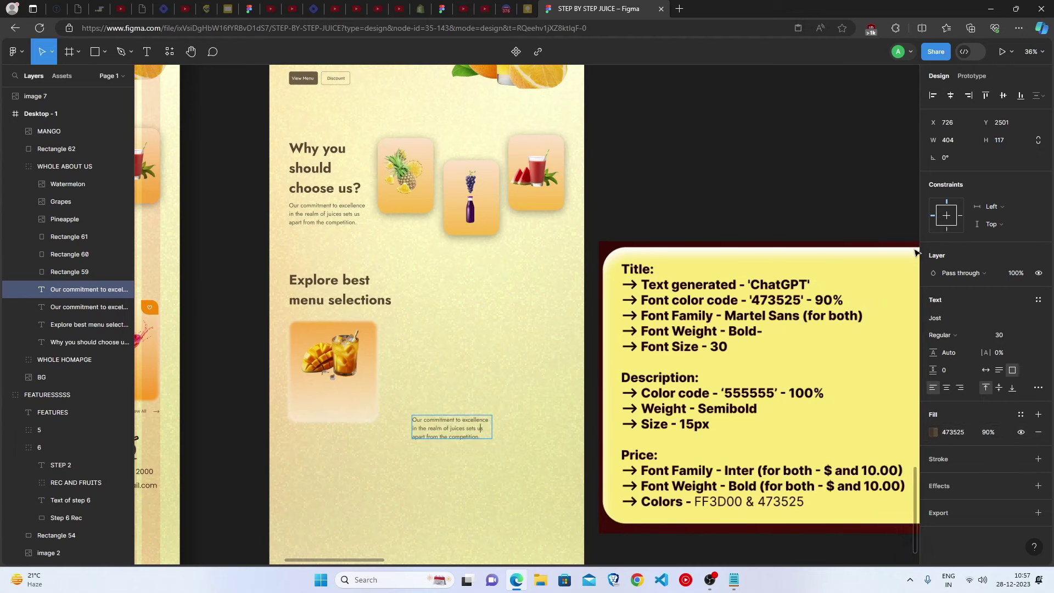
# - Change the duplicated text's font to Martel Sans with Bold weight
pyautogui.click(941, 320)
pyautogui.write('marte')
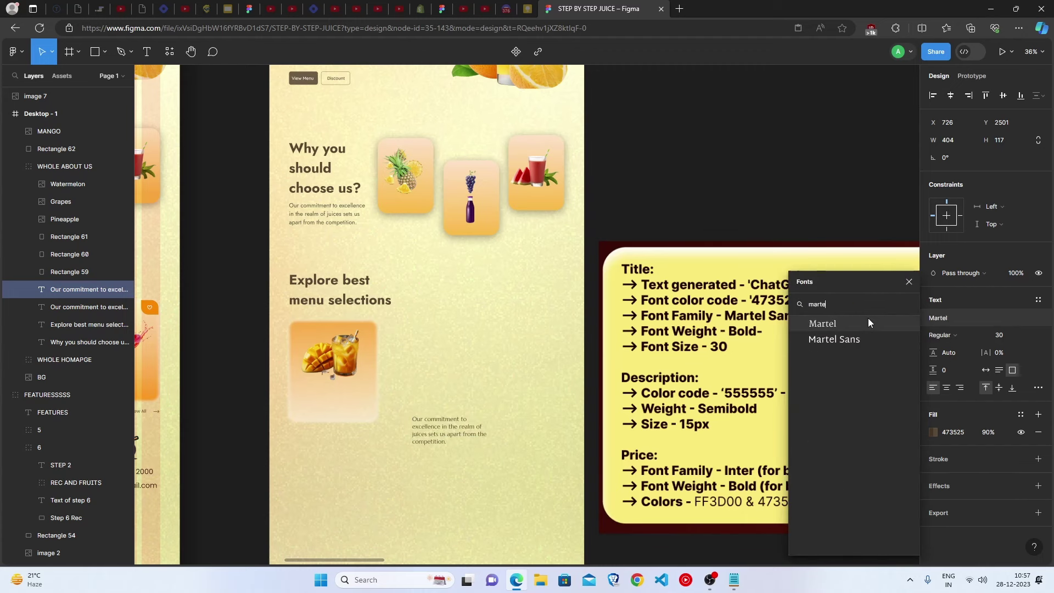
pyautogui.write('lsd')
pyautogui.press('BackSpace')
pyautogui.click(868, 320)
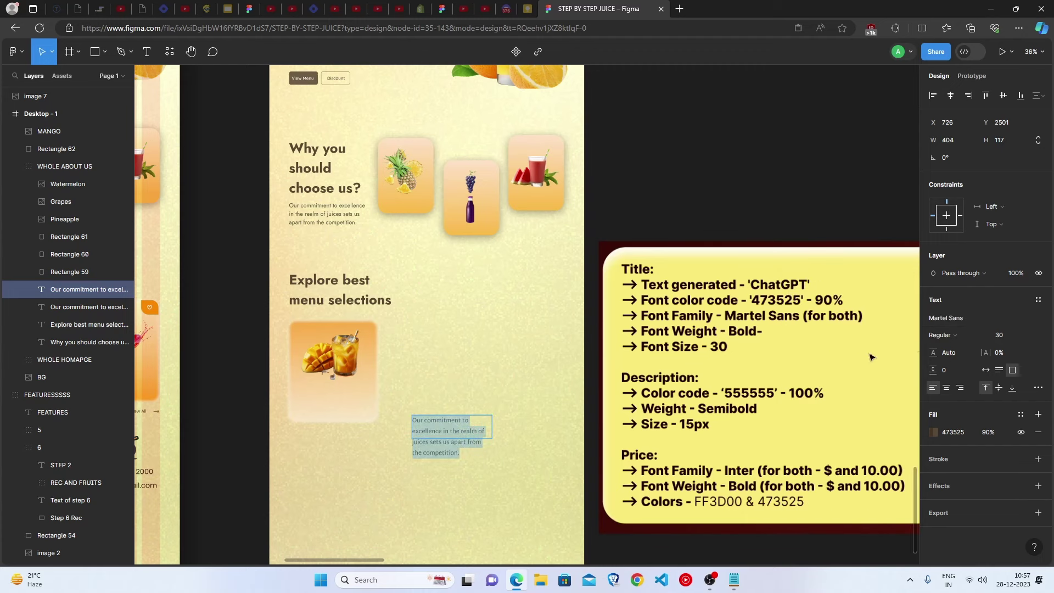
pyautogui.click(940, 335)
pyautogui.click(948, 359)
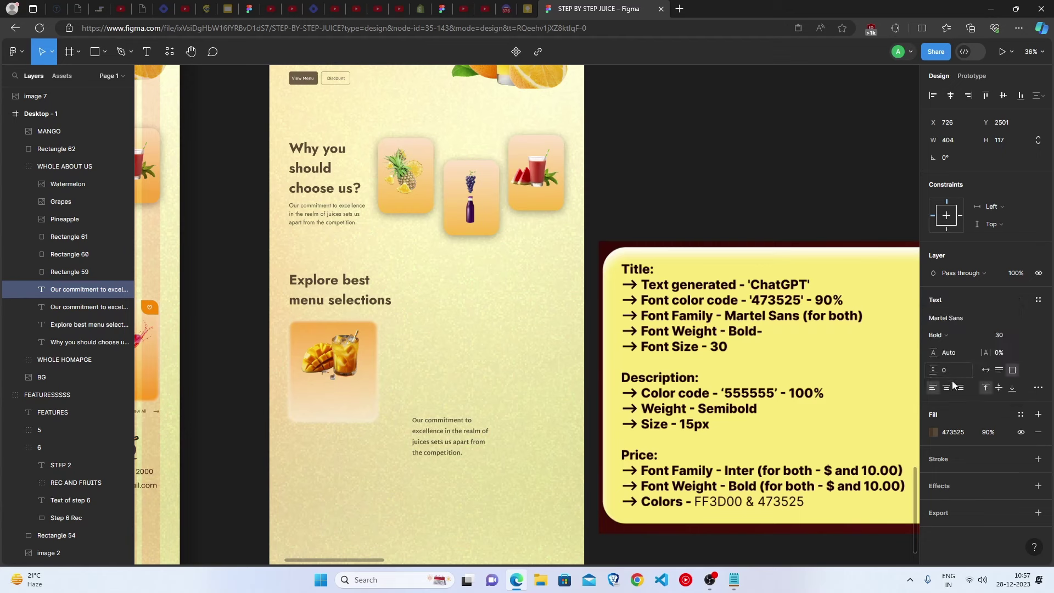
# - Replace the duplicated text with "Mango Bliss Burst" and place it on the card beneath the mango image
pyautogui.doubleClick(462, 442)
pyautogui.write('Mango')
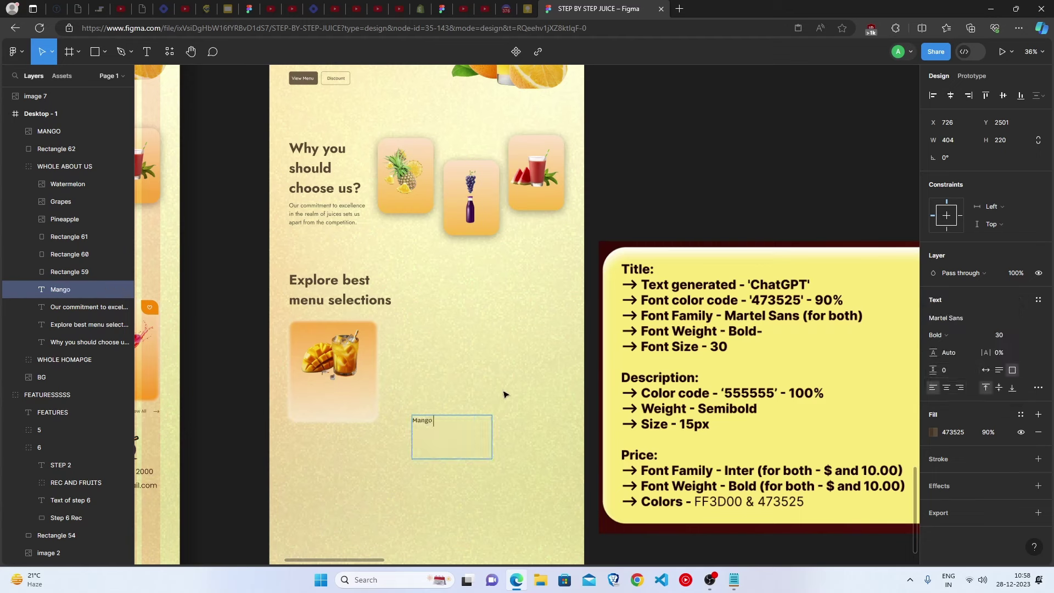
pyautogui.write(' Bliss Bur')
pyautogui.write('st')
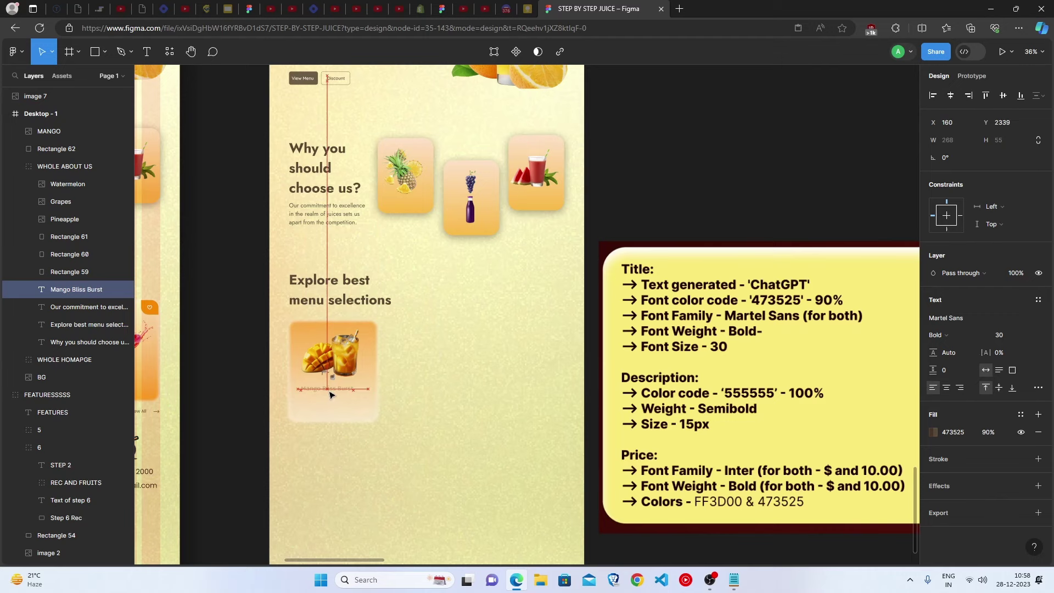
pyautogui.moveTo(331, 394); pyautogui.dragTo(334, 393)
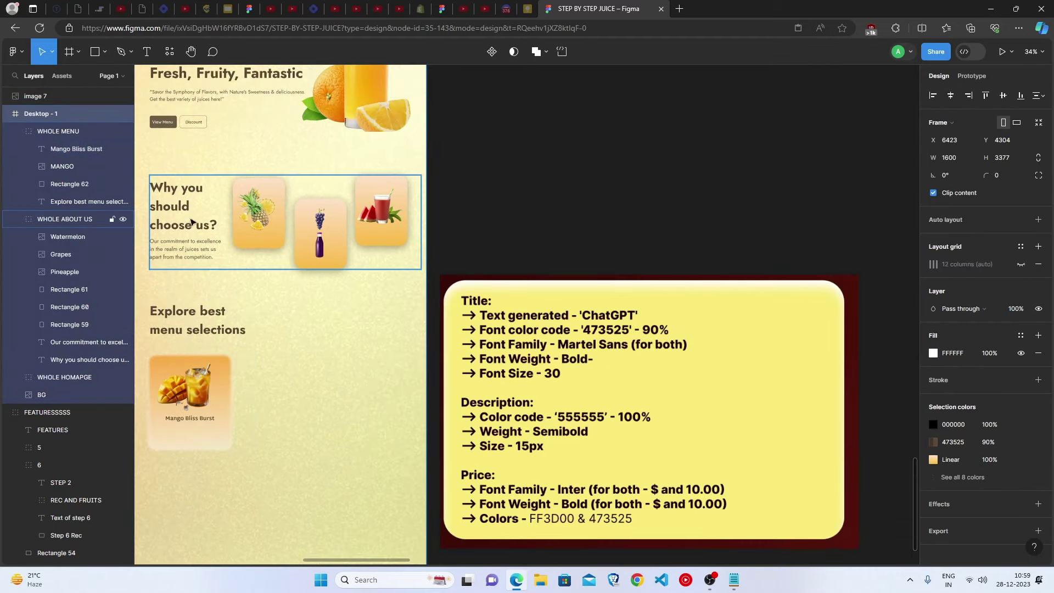
# - Duplicate the "Mango Bliss Burst" title to the empty area beside the card and recolor the copy to 555555 at 100%
pyautogui.click(201, 421)
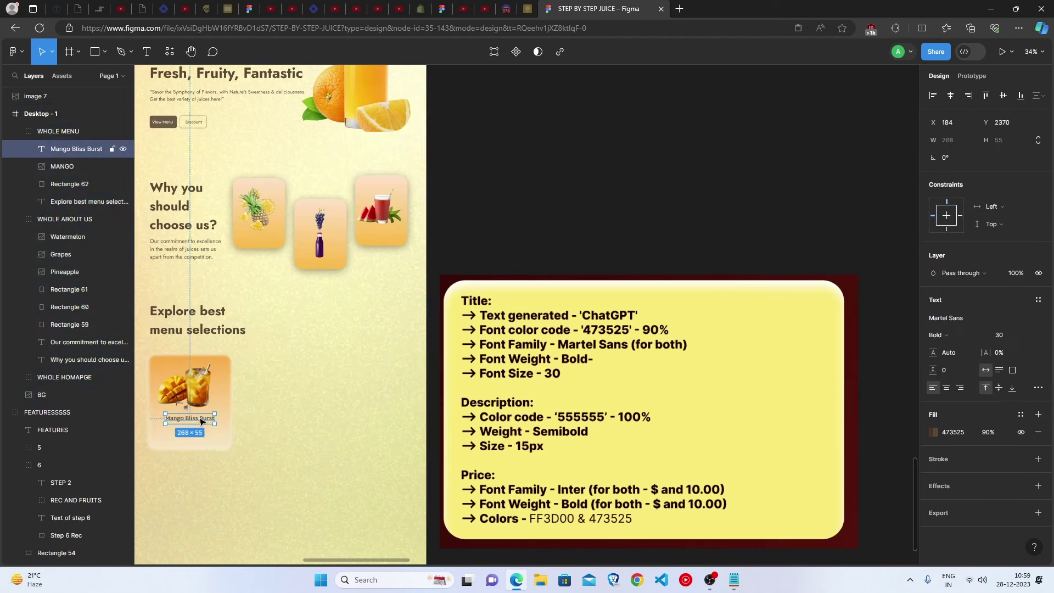
pyautogui.moveTo(201, 421); pyautogui.dragTo(324, 450)
pyautogui.doubleClick(323, 450)
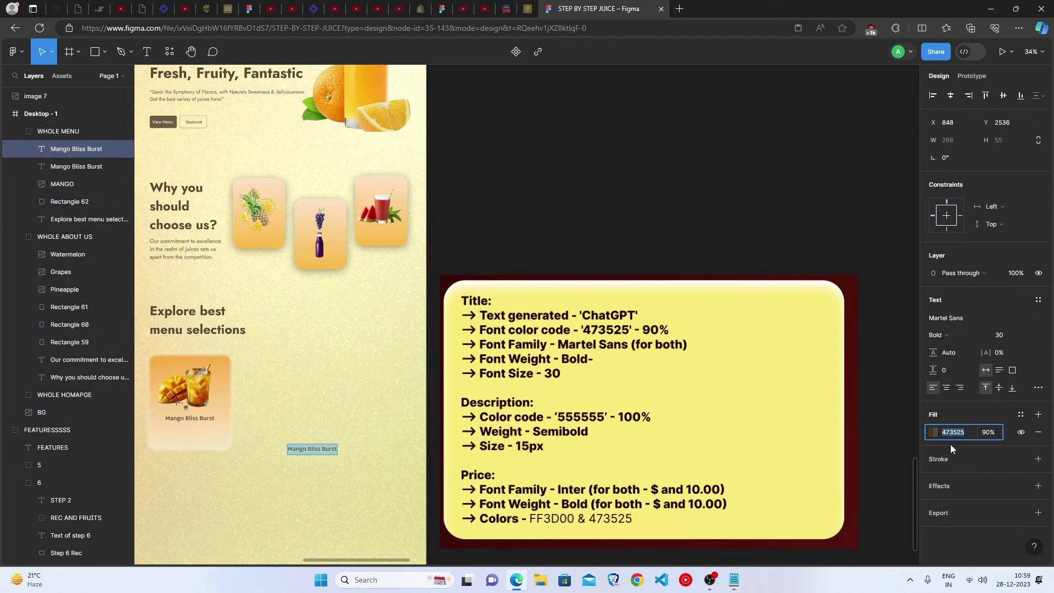
pyautogui.click(986, 435)
pyautogui.write('10')
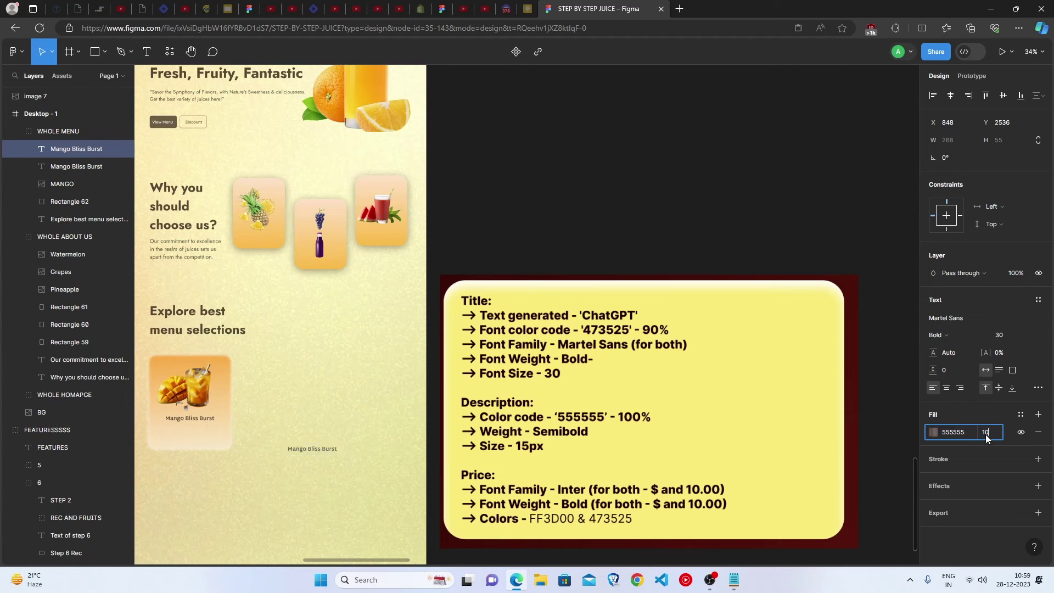
pyautogui.write('0')
# - Set the copied title's weight to SemiBold and its font size to 15
pyautogui.click(955, 336)
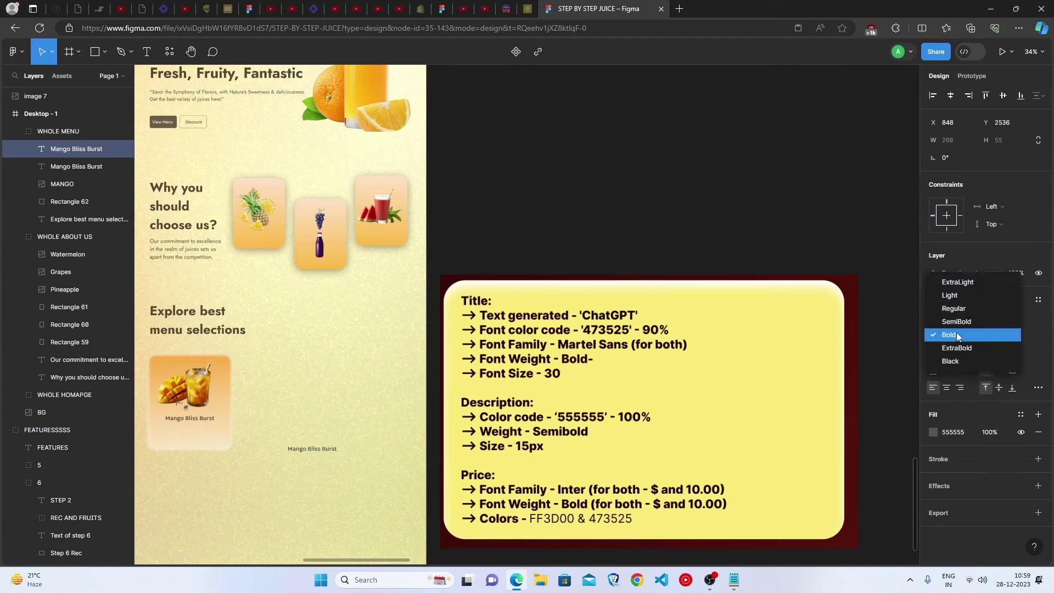
pyautogui.click(957, 322)
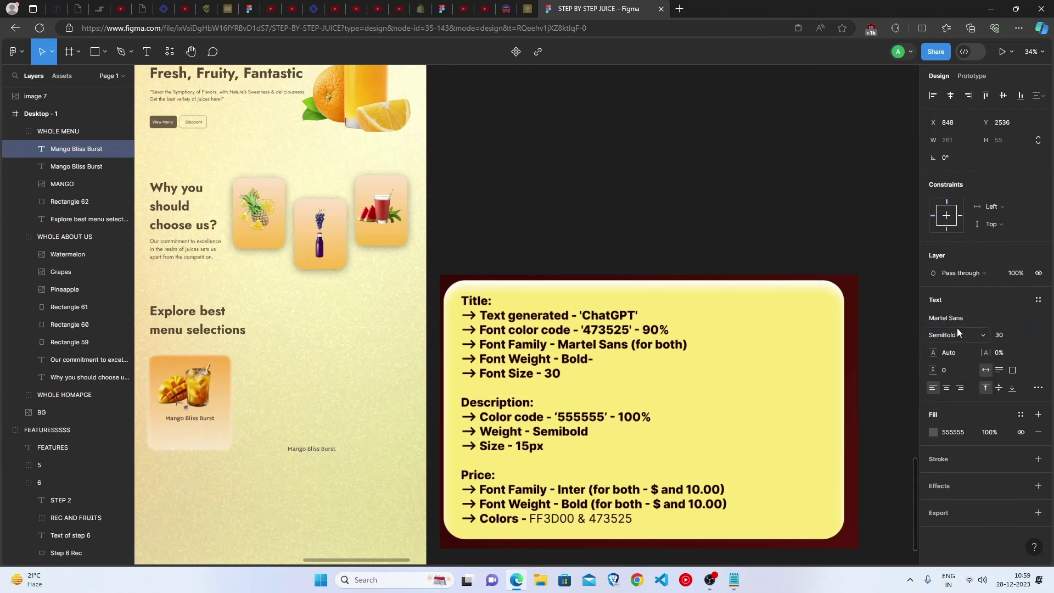
pyautogui.click(1006, 334)
pyautogui.write('15')
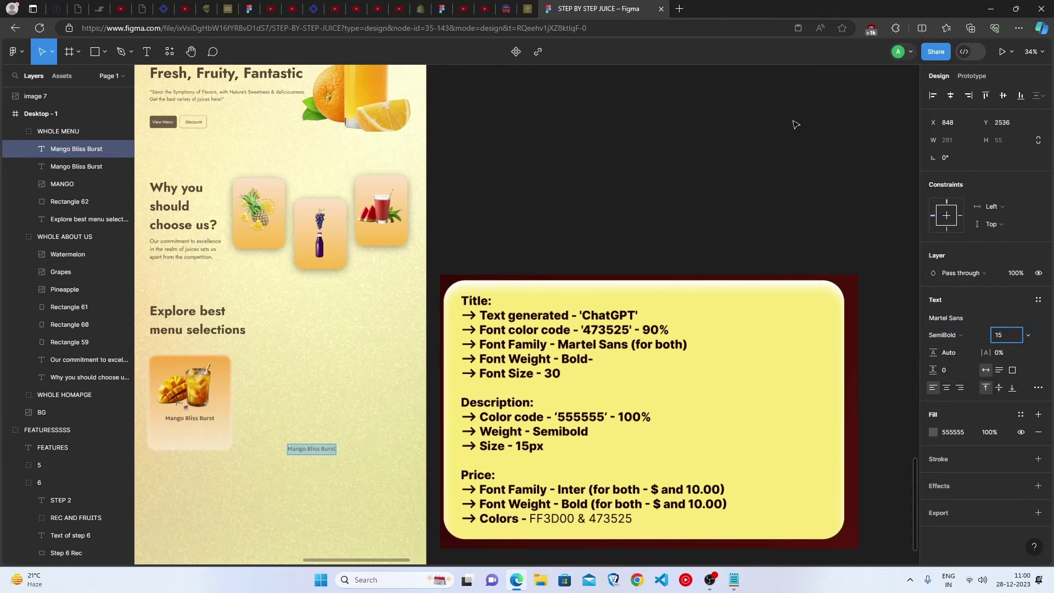
pyautogui.press('Return')
# - Replace the copied title's wording with "Description of the item"
pyautogui.scroll(5, 323, 455)
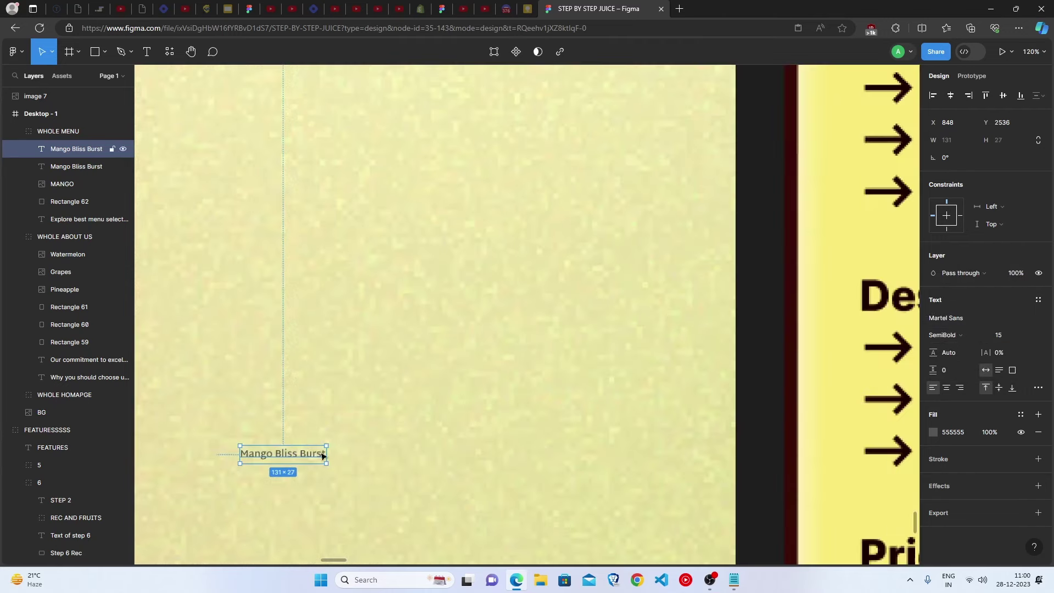
pyautogui.scroll(3, 323, 455)
pyautogui.doubleClick(453, 464)
pyautogui.write('D')
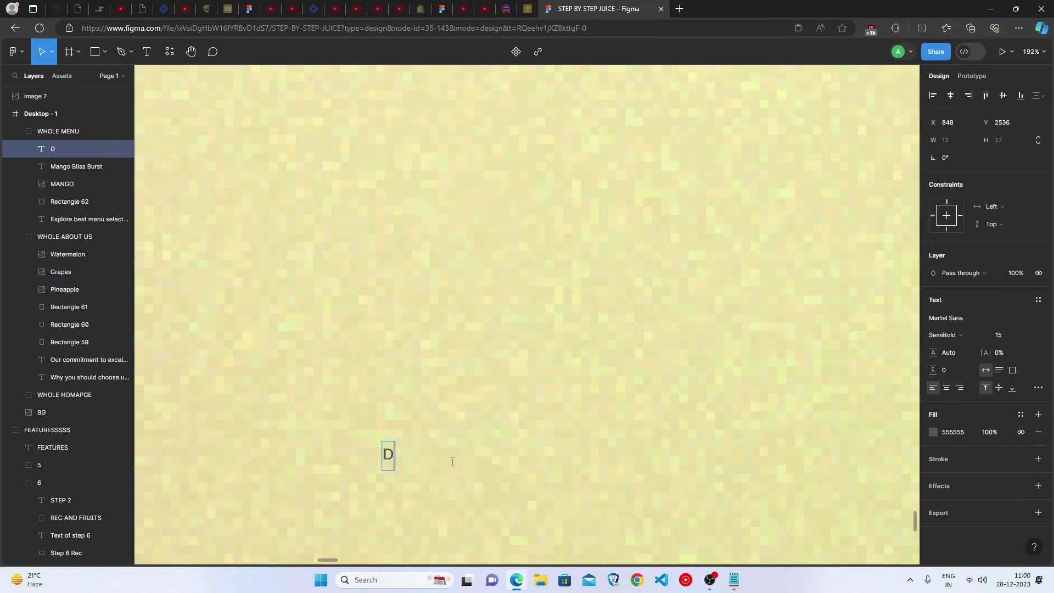
pyautogui.write('escription of  the item')
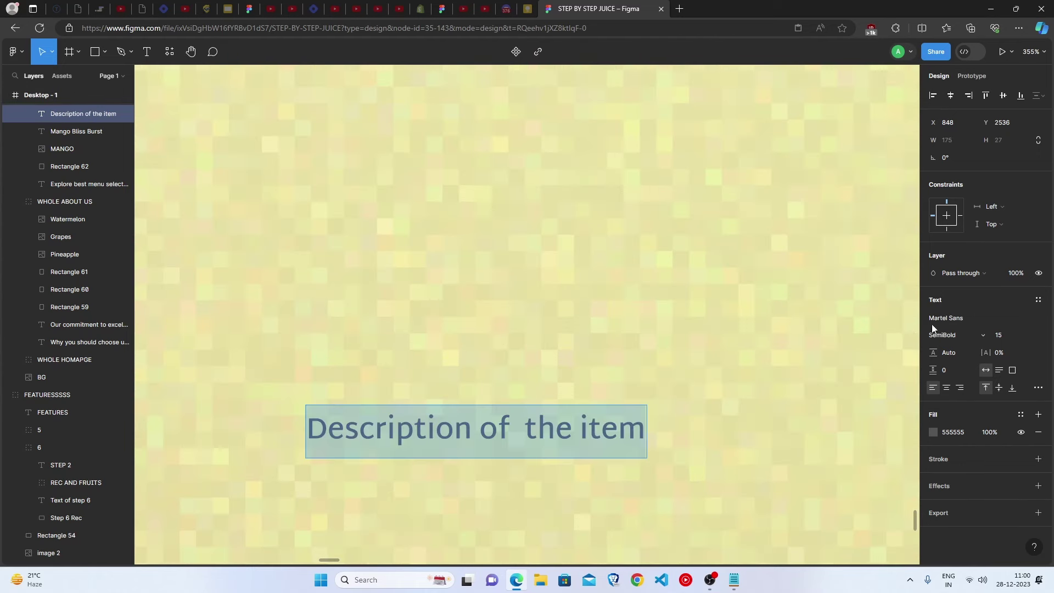
# - Change the font of the "Description of the item" text to Jura
pyautogui.click(949, 318)
pyautogui.write('jura')
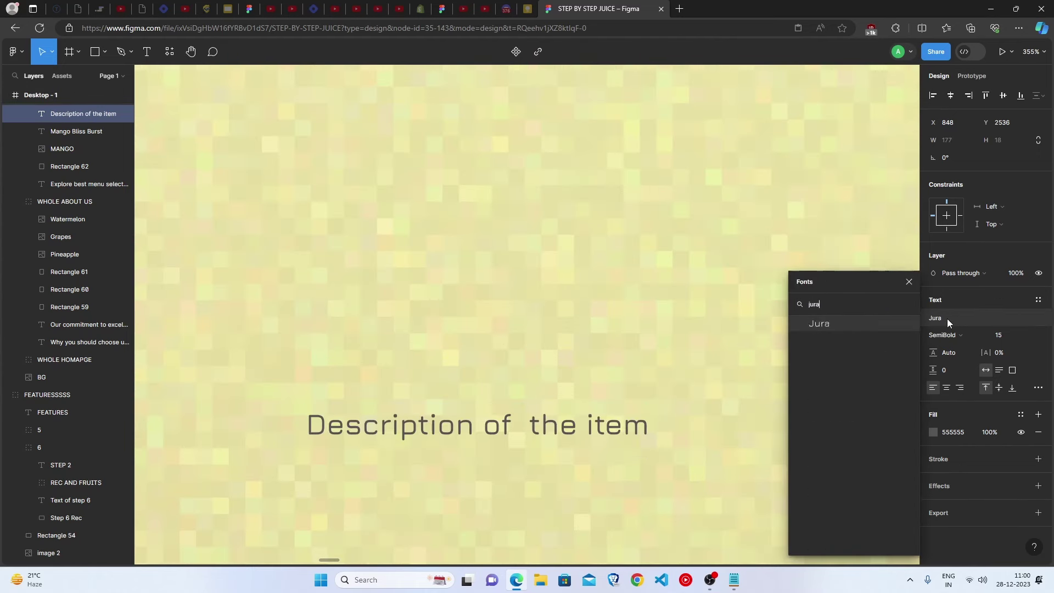
pyautogui.press('Return')
pyautogui.press('Escape')
pyautogui.press('Escape')
# - Move the "Description of the item" text onto the card directly beneath the "Mango Bliss Burst" title
pyautogui.scroll(-10, 549, 488)
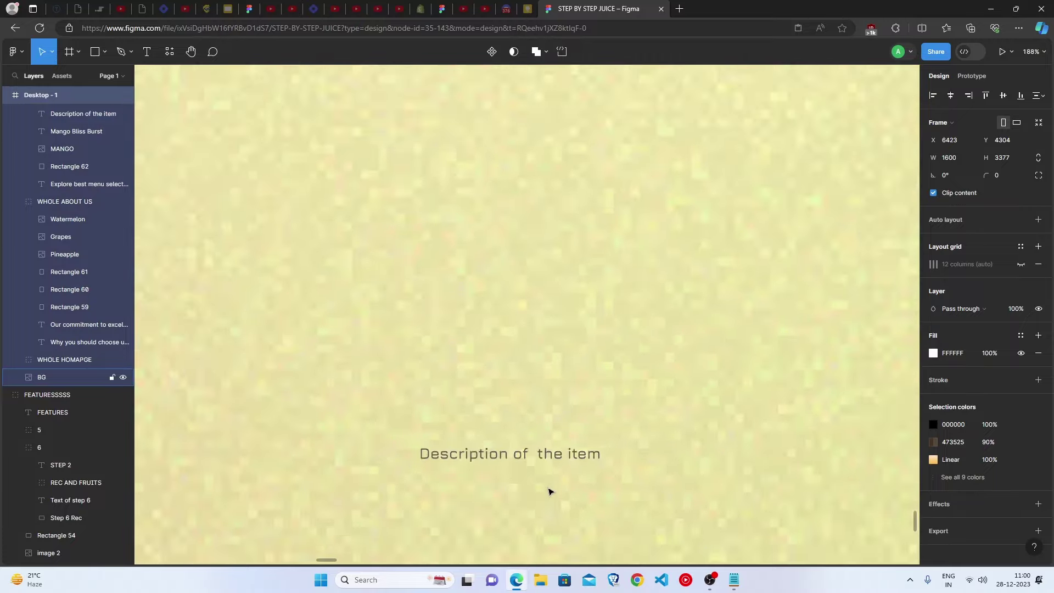
pyautogui.hscroll(-2, 549, 478)
pyautogui.moveTo(662, 473); pyautogui.dragTo(307, 418)
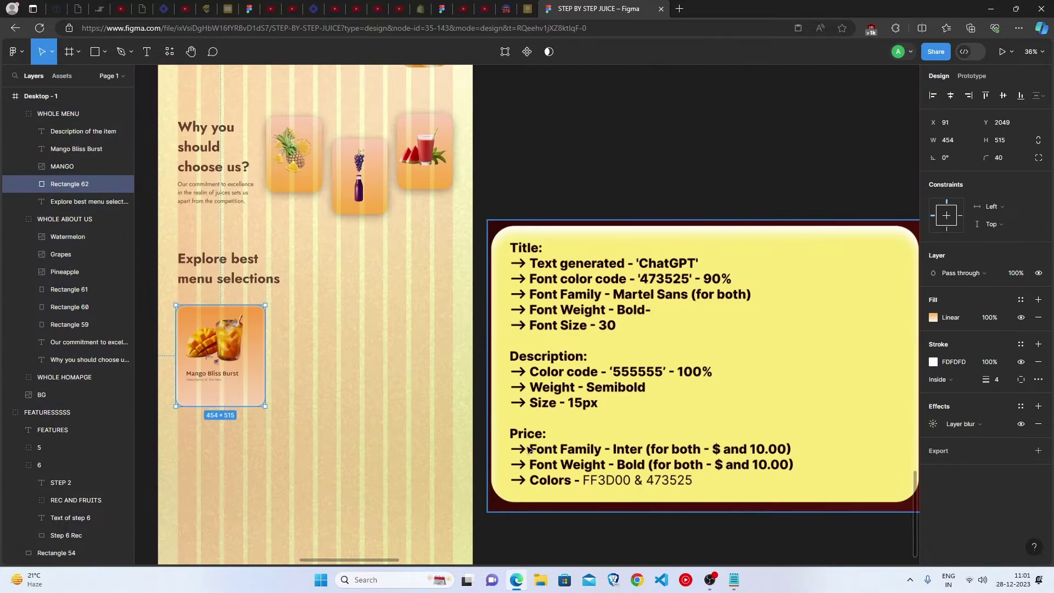
# - Duplicate the card's "Description of the item" text into the empty area beside the card as a base for the price
pyautogui.click(412, 431)
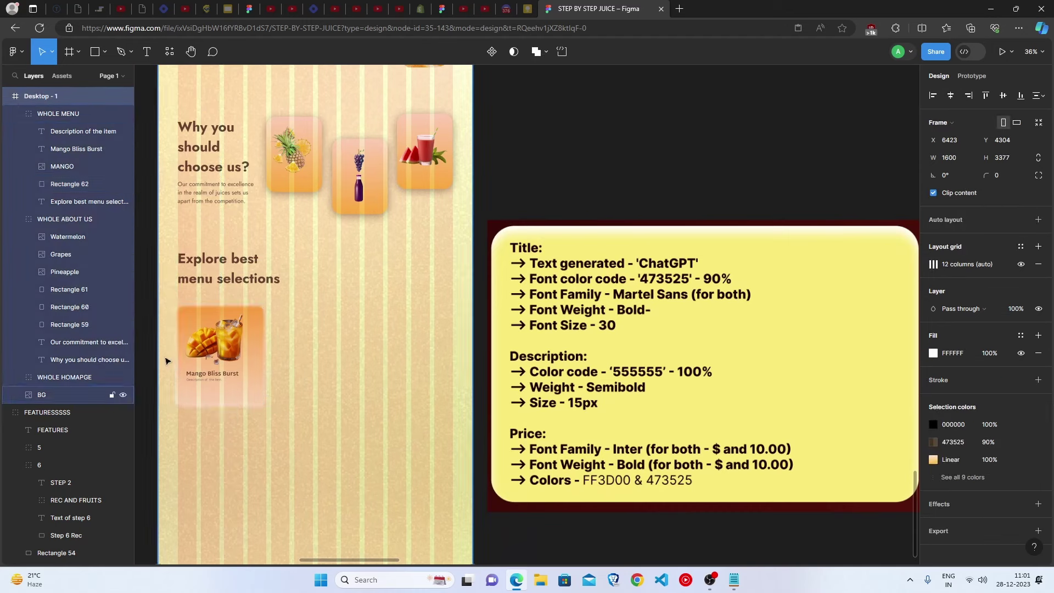
pyautogui.doubleClick(204, 381)
pyautogui.moveTo(208, 382); pyautogui.dragTo(384, 434)
pyautogui.doubleClick(384, 433)
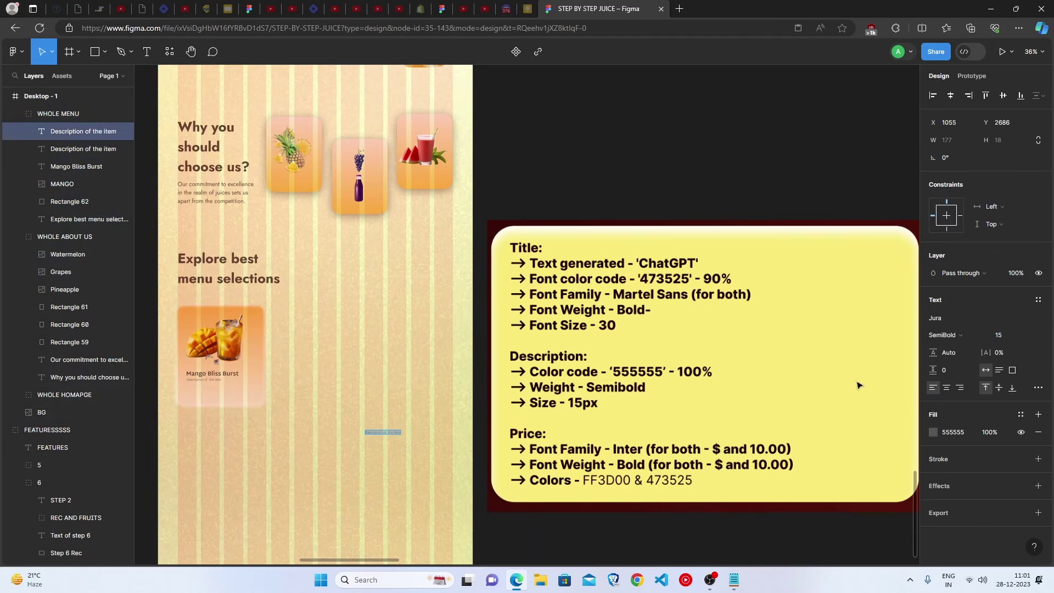
# - Set the duplicated description text to Inter, Bold weight, font size 25
pyautogui.click(954, 317)
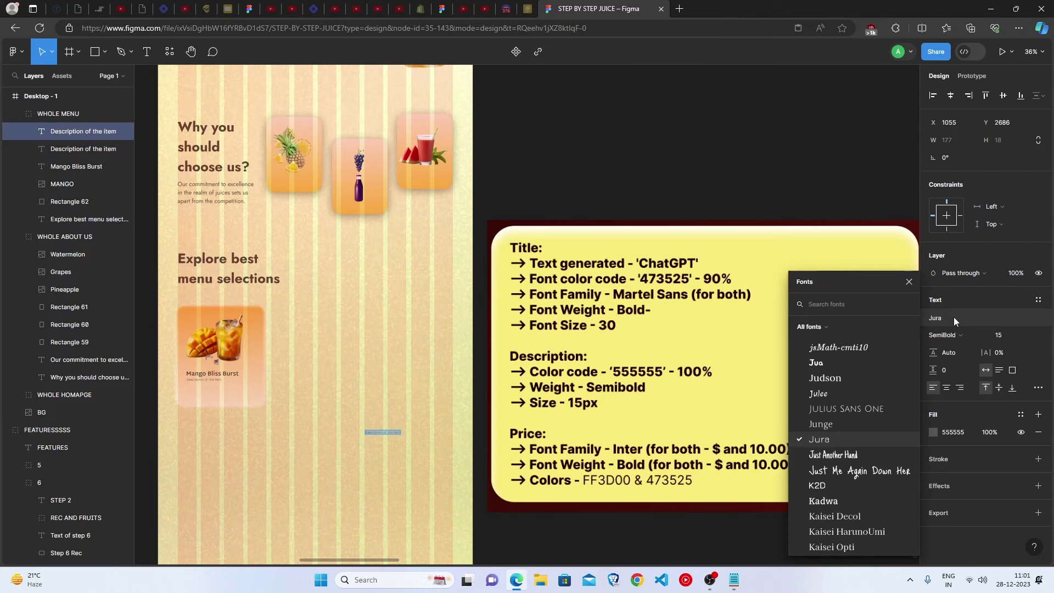
pyautogui.write('inter')
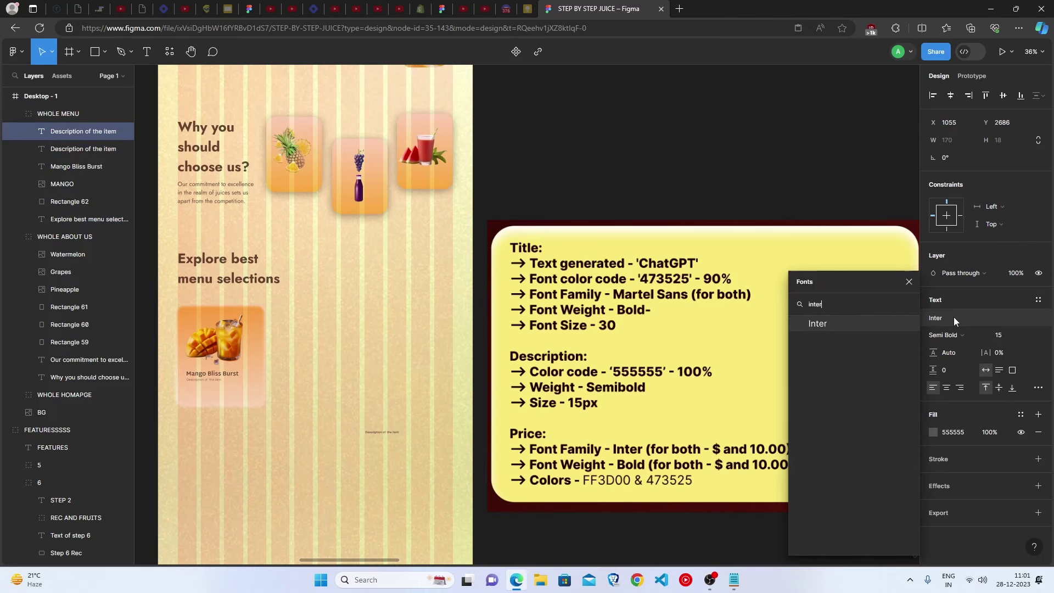
pyautogui.click(841, 325)
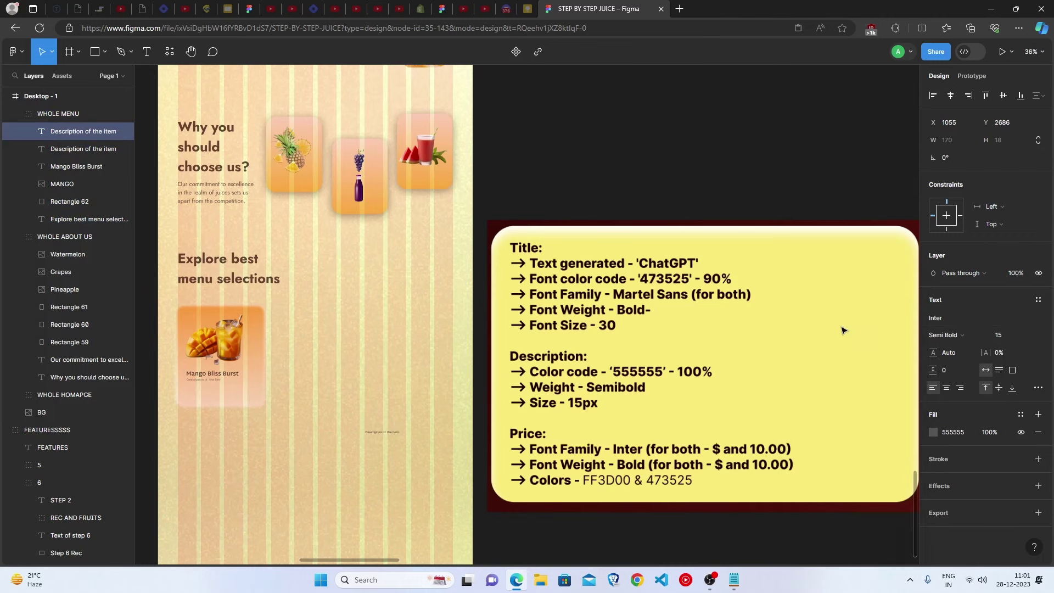
pyautogui.click(947, 336)
pyautogui.click(950, 348)
pyautogui.hotkey('shift', '2')
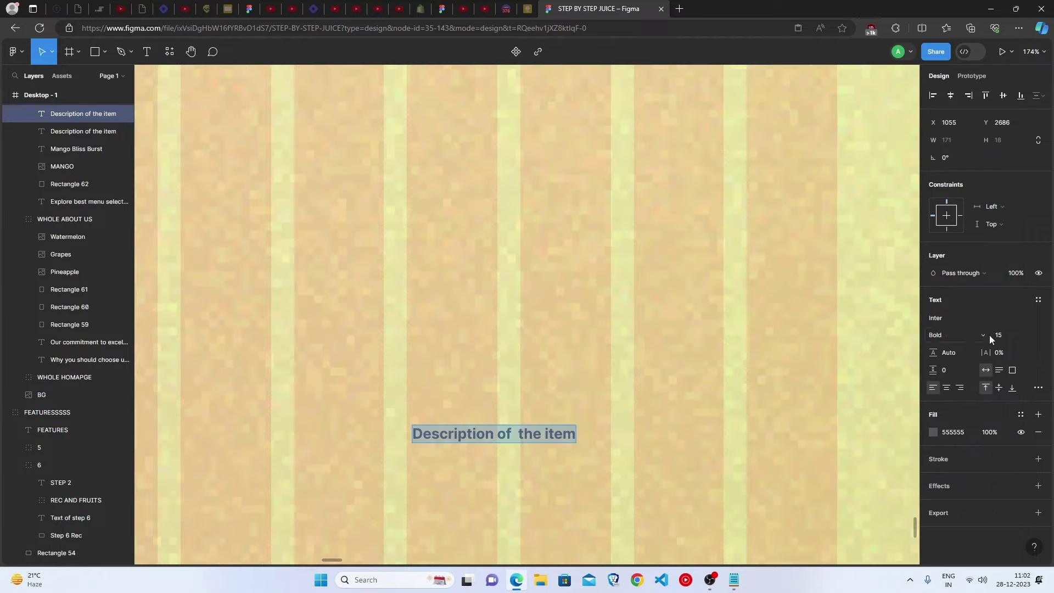
pyautogui.click(1002, 333)
pyautogui.press('Return')
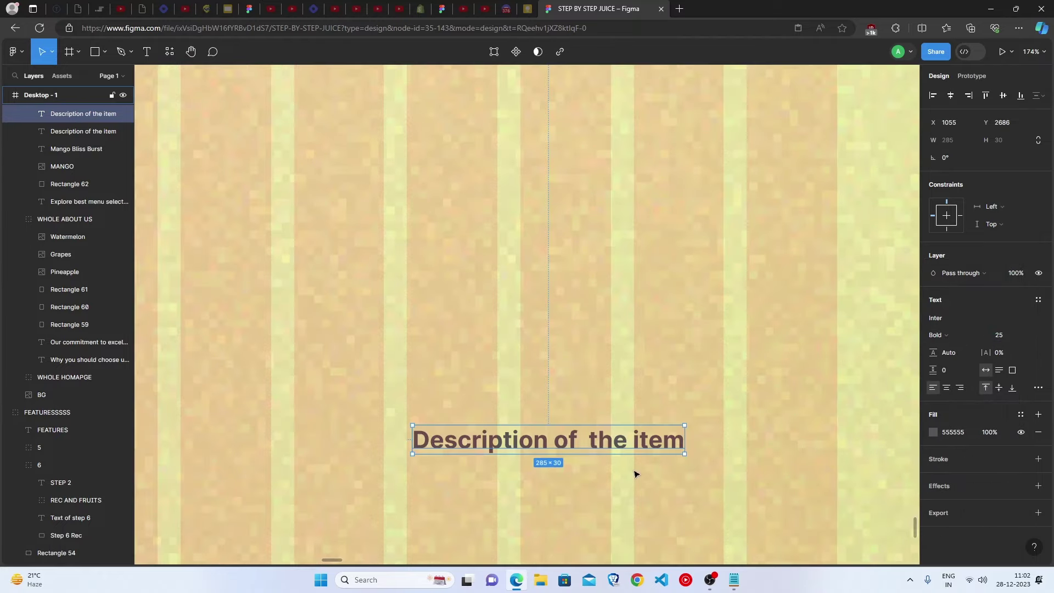
# - Replace the duplicated description's wording with the price "$10.00"
pyautogui.write('10.00')
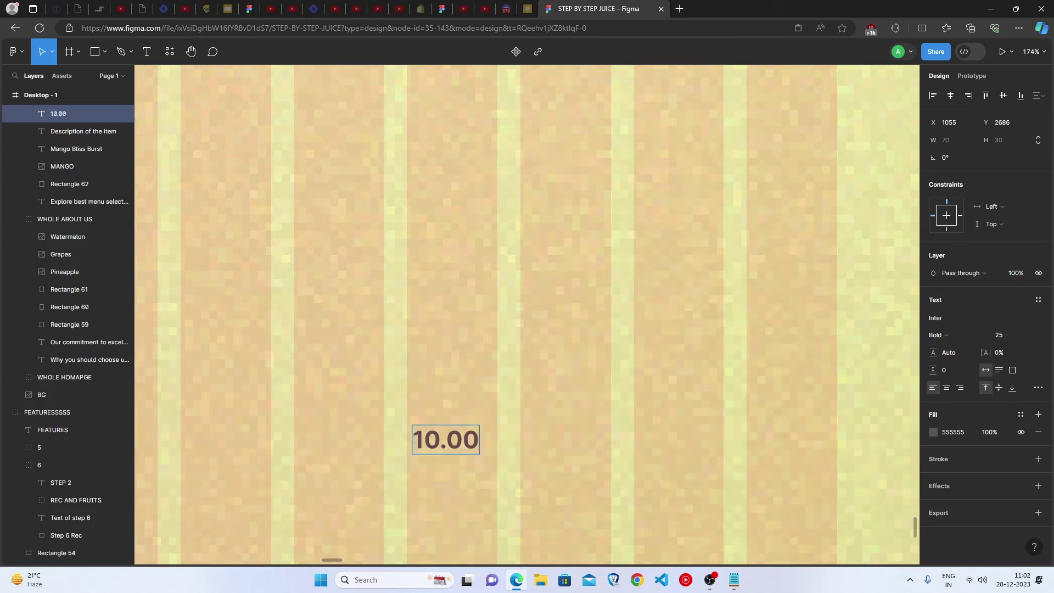
pyautogui.click(419, 444)
pyautogui.write('$')
# - Recolor only the dollar sign of the price to orange-red FF4D00
pyautogui.hotkey('shift', 'Left')
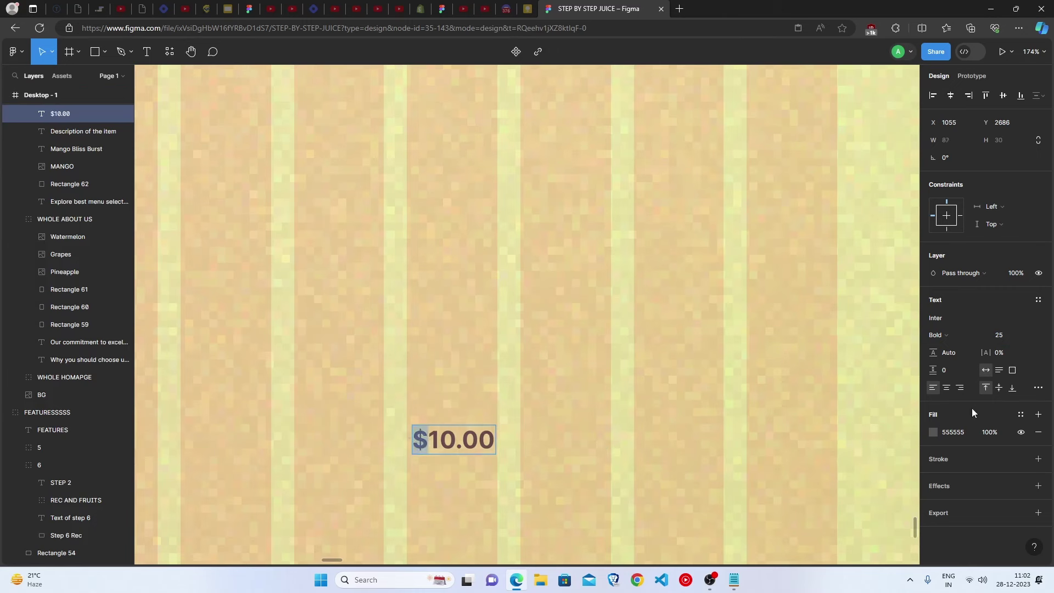
pyautogui.click(933, 432)
pyautogui.moveTo(828, 428); pyautogui.dragTo(828, 428)
pyautogui.moveTo(866, 313); pyautogui.dragTo(921, 279)
# - Set the font size of the price's dollar sign to 22
pyautogui.click(528, 439)
pyautogui.write('22')
pyautogui.press('Return')
pyautogui.press('Escape')
pyautogui.scroll(-5, 506, 497)
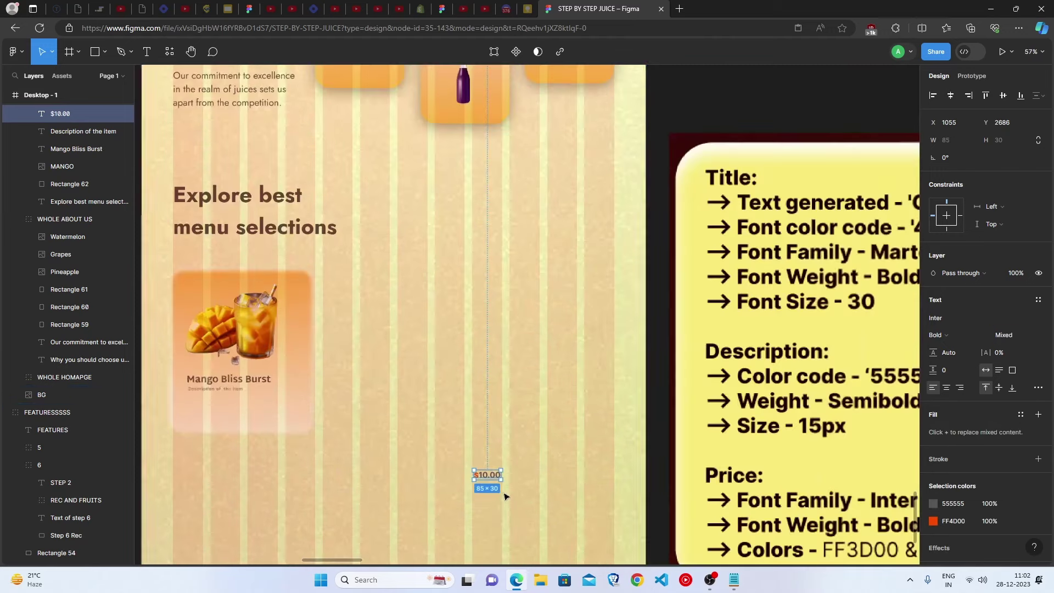
# - Move the $10.00 price beneath the item description on the Mango Bliss Burst card, aligned with the text above it
pyautogui.moveTo(494, 477); pyautogui.dragTo(207, 410)
pyautogui.moveTo(207, 411); pyautogui.dragTo(207, 412)
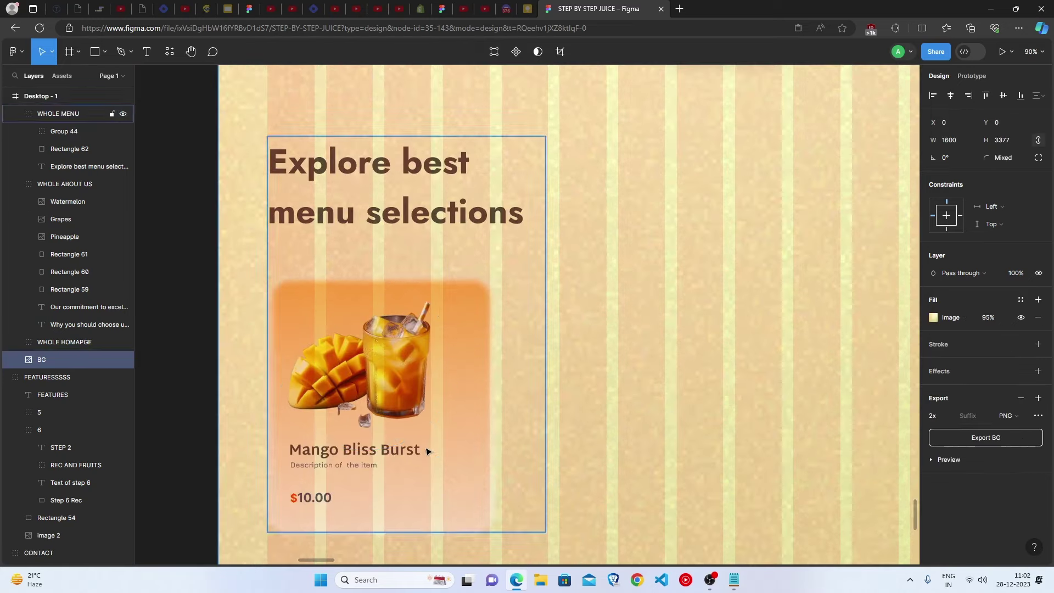
pyautogui.scroll(3, 404, 433)
pyautogui.scroll(-4, 415, 437)
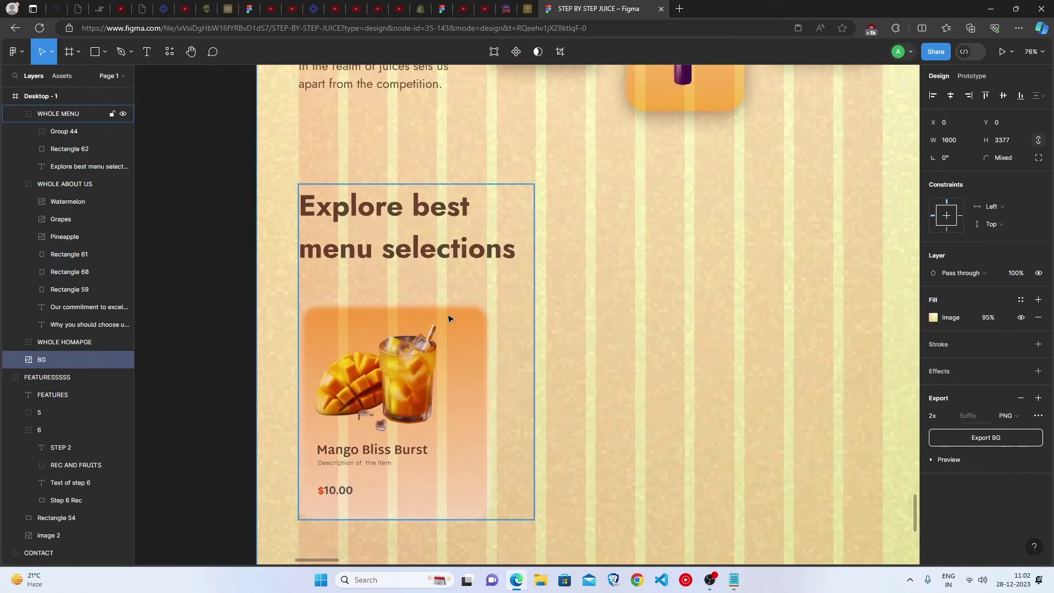
pyautogui.scroll(3, 362, 385)
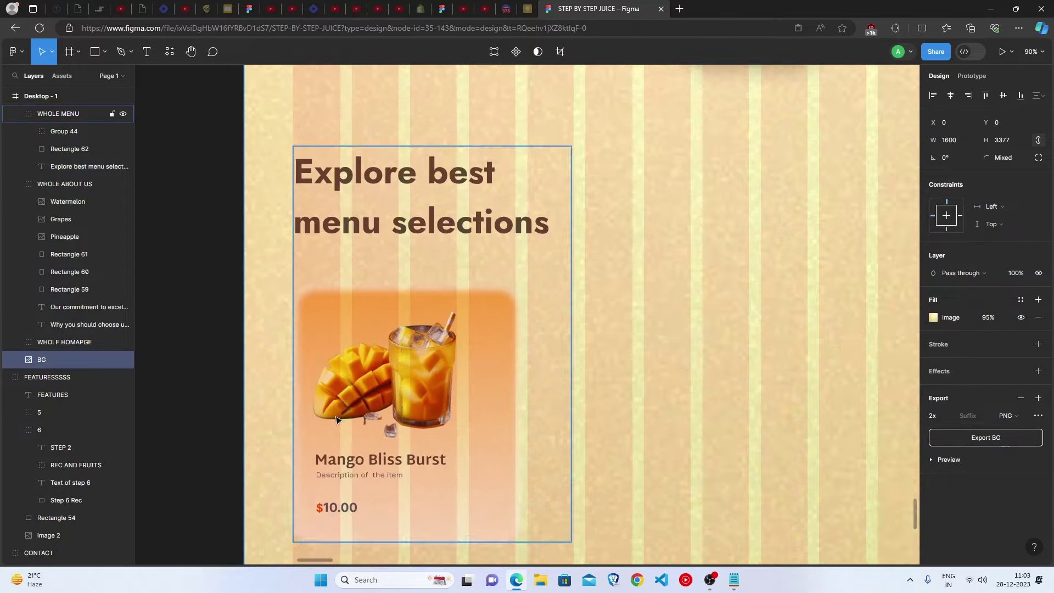
# - Copy the orange heart badge from the finished design's Berry Burst Bliss card and place it beside the new mango card
pyautogui.hscroll(-10, 351, 423)
pyautogui.click(515, 251)
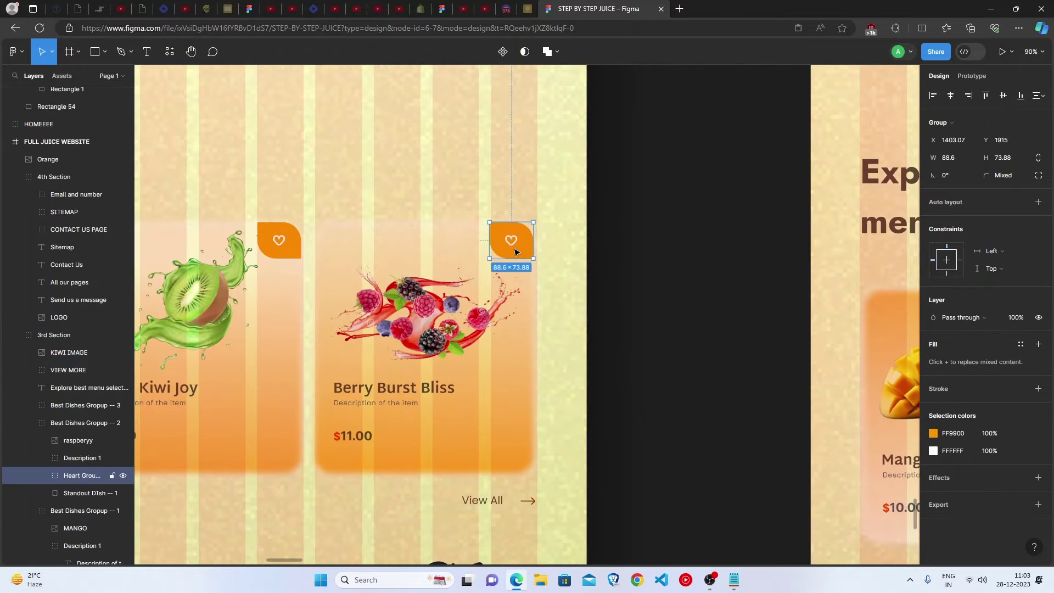
pyautogui.moveTo(532, 252); pyautogui.dragTo(802, 497)
pyautogui.scroll(-3, 802, 497)
pyautogui.hscroll(6, 801, 497)
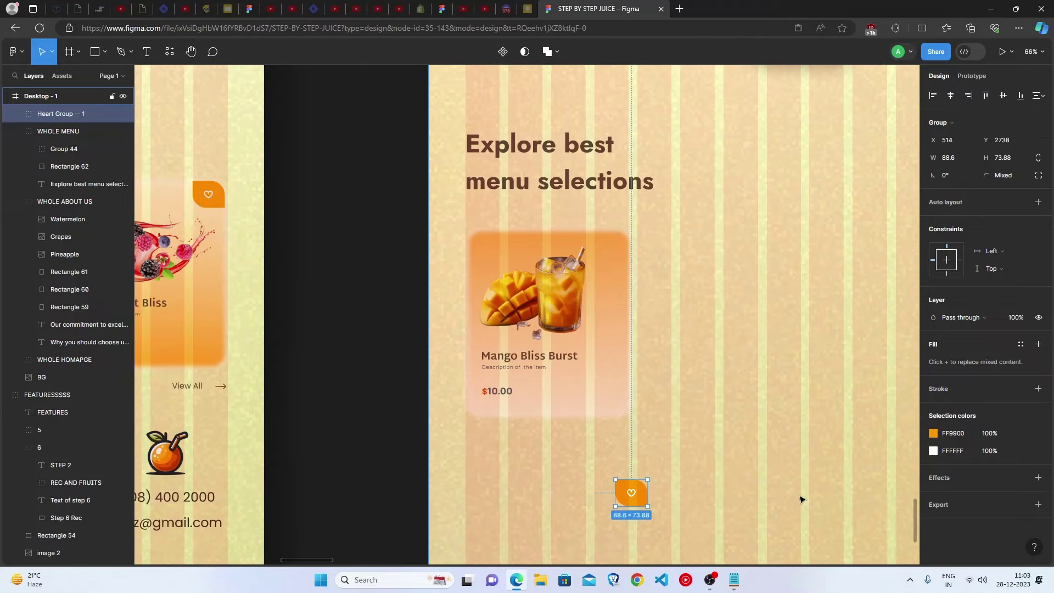
pyautogui.scroll(5, 695, 516)
pyautogui.moveTo(631, 502); pyautogui.dragTo(723, 353)
pyautogui.scroll(3, 724, 352)
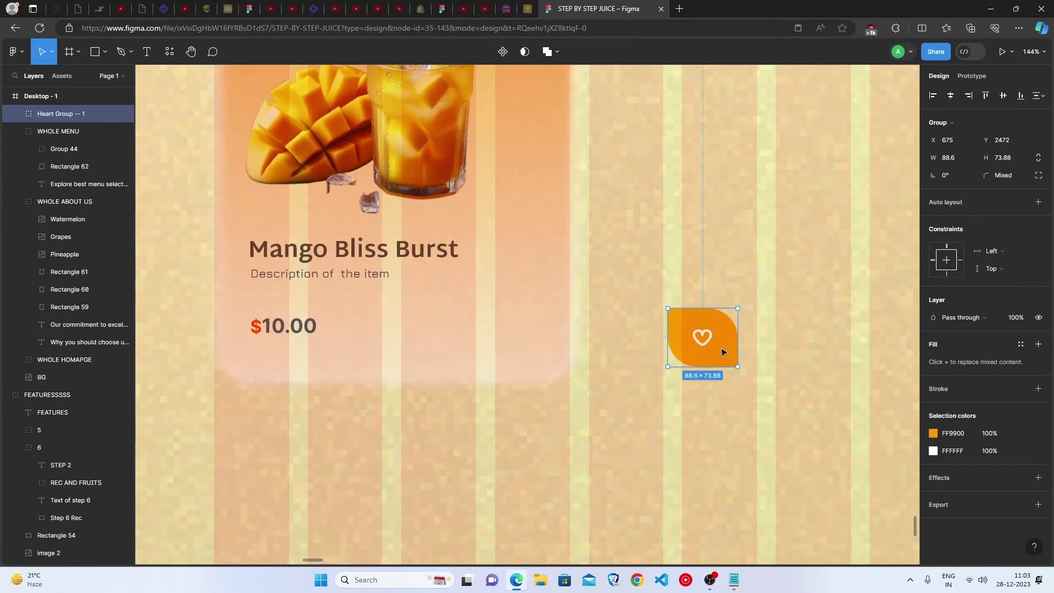
# - Duplicate the orange heart badge and place the copy just below the mango card's lower edge
pyautogui.doubleClick(686, 357)
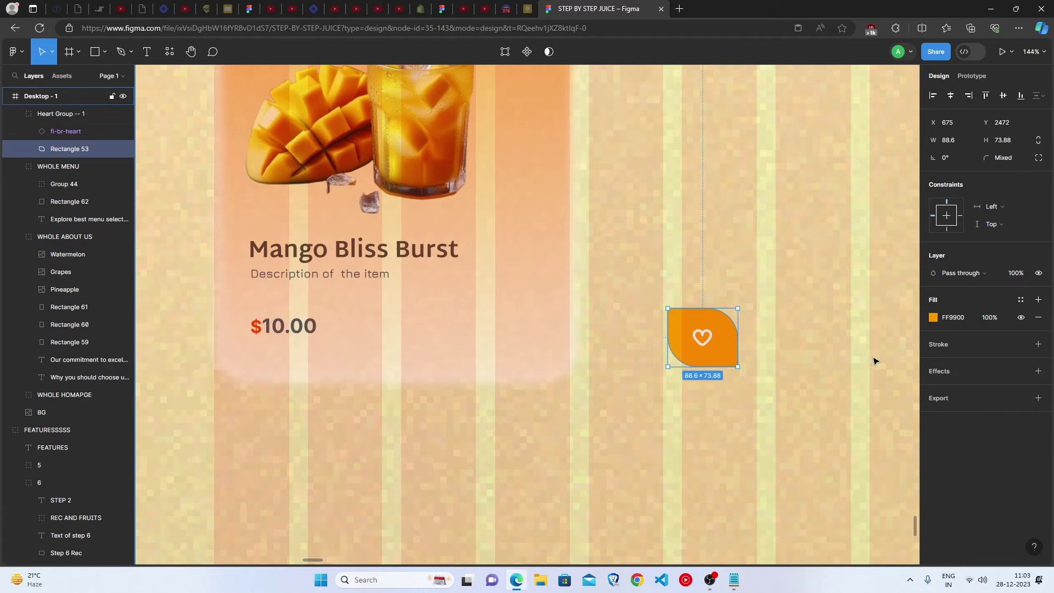
pyautogui.click(627, 421)
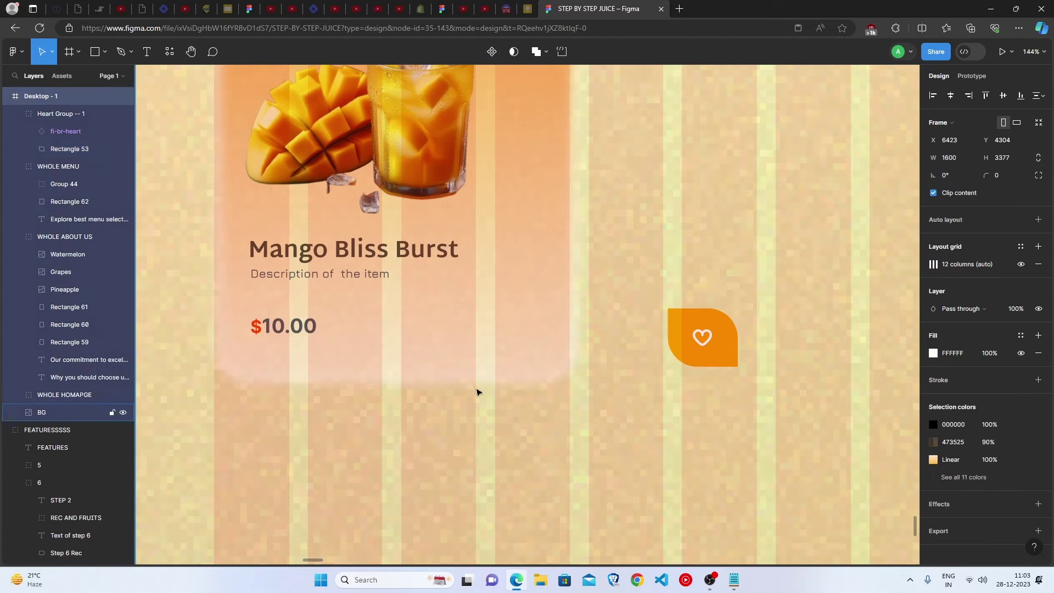
pyautogui.click(711, 363)
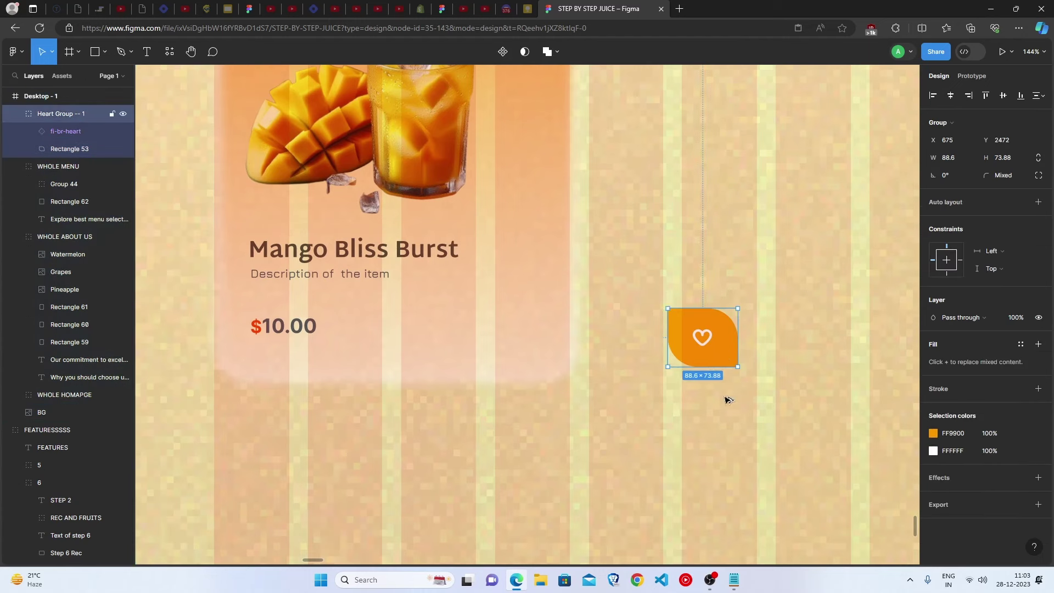
pyautogui.moveTo(722, 362); pyautogui.dragTo(581, 486)
pyautogui.scroll(1, 591, 486)
pyautogui.scroll(5, 592, 485)
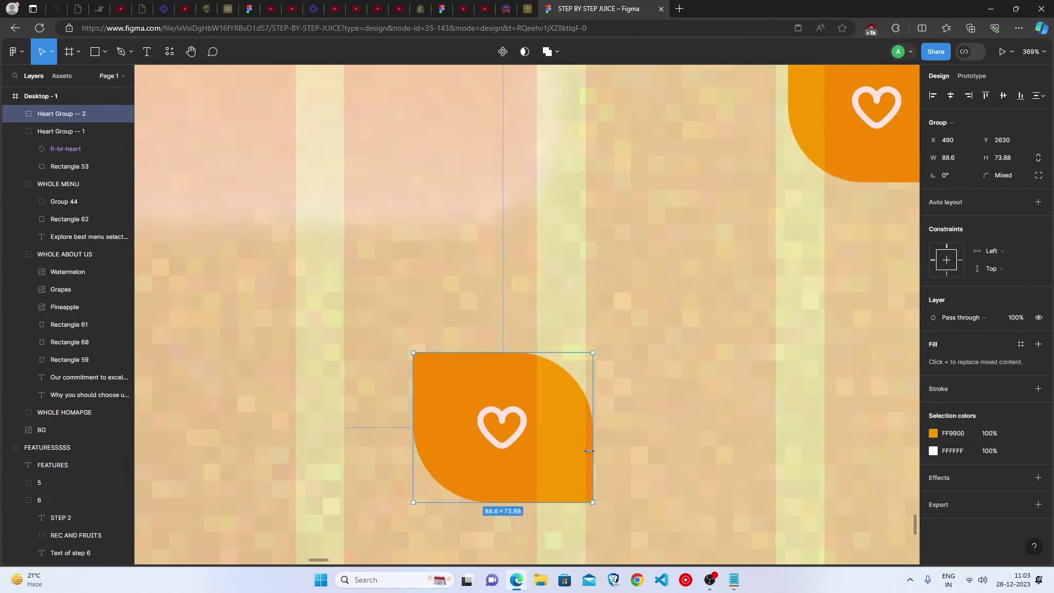
# - Move the heart icon off the duplicated badge and try adjusting the corner radius of its orange shape
pyautogui.doubleClick(489, 430)
pyautogui.moveTo(489, 430); pyautogui.dragTo(776, 422)
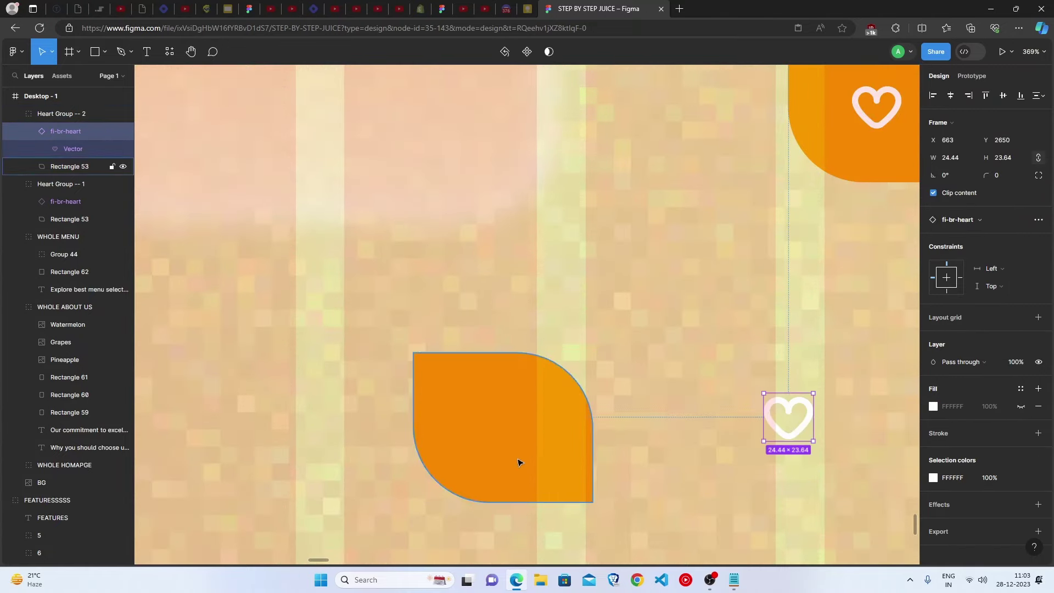
pyautogui.click(519, 462)
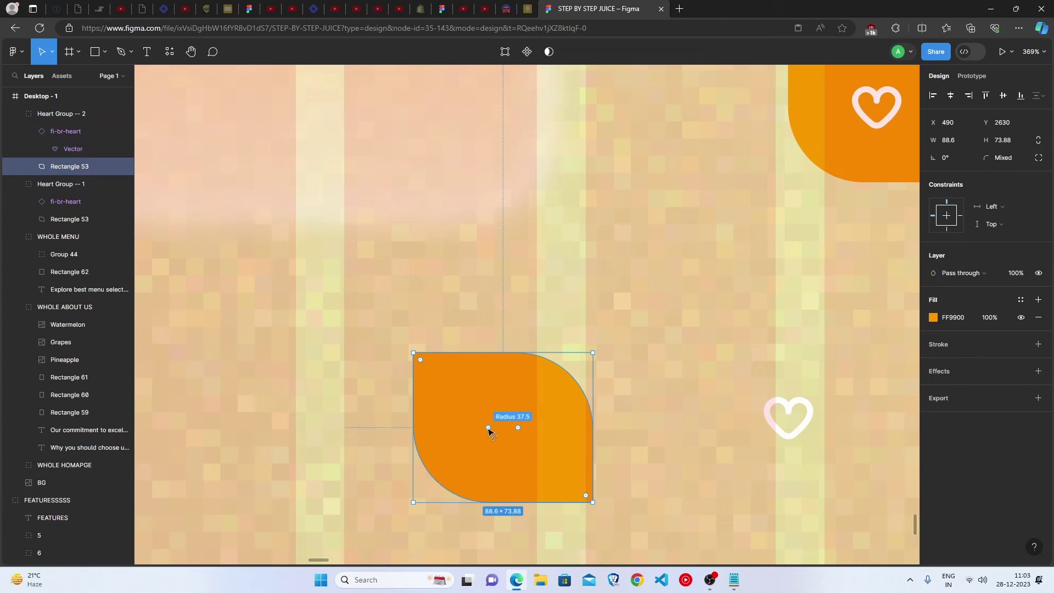
pyautogui.moveTo(490, 429)
pyautogui.mouseDown()
pyautogui.moveTo(450, 457)
pyautogui.moveTo(490, 428)
pyautogui.mouseUp()
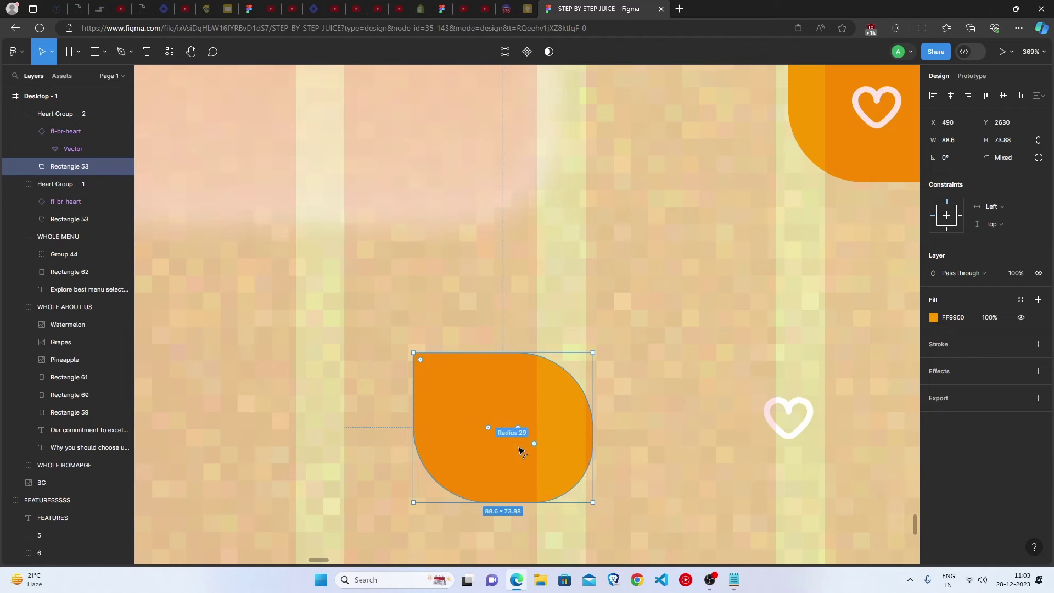
pyautogui.click(611, 537)
pyautogui.click(536, 454)
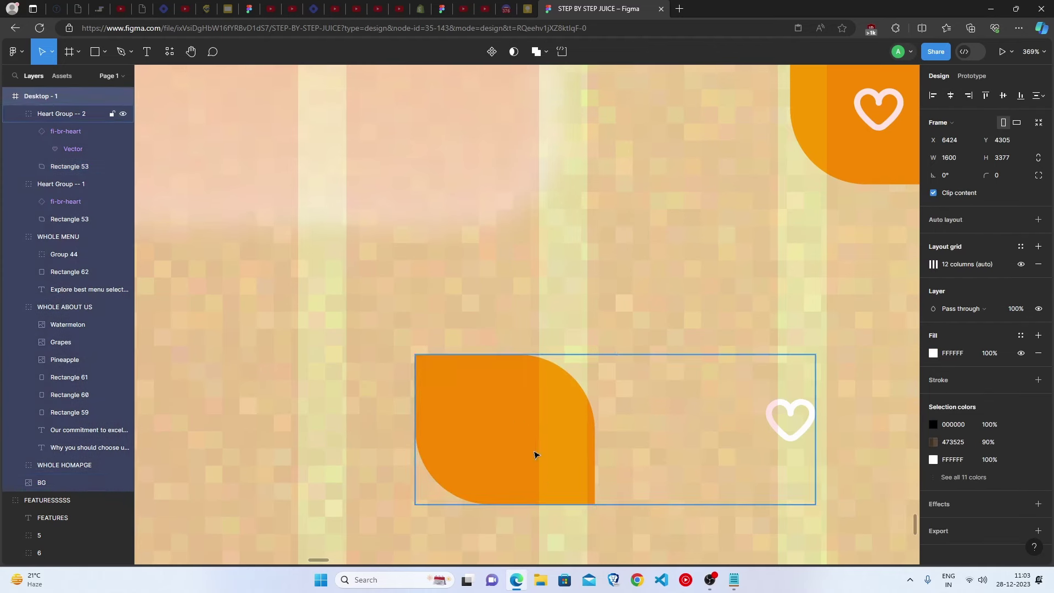
# - Move the heart icon back onto the orange shape of the duplicated badge
pyautogui.doubleClick(784, 442)
pyautogui.moveTo(784, 442); pyautogui.dragTo(512, 444)
pyautogui.click(735, 464)
pyautogui.scroll(-10, 506, 466)
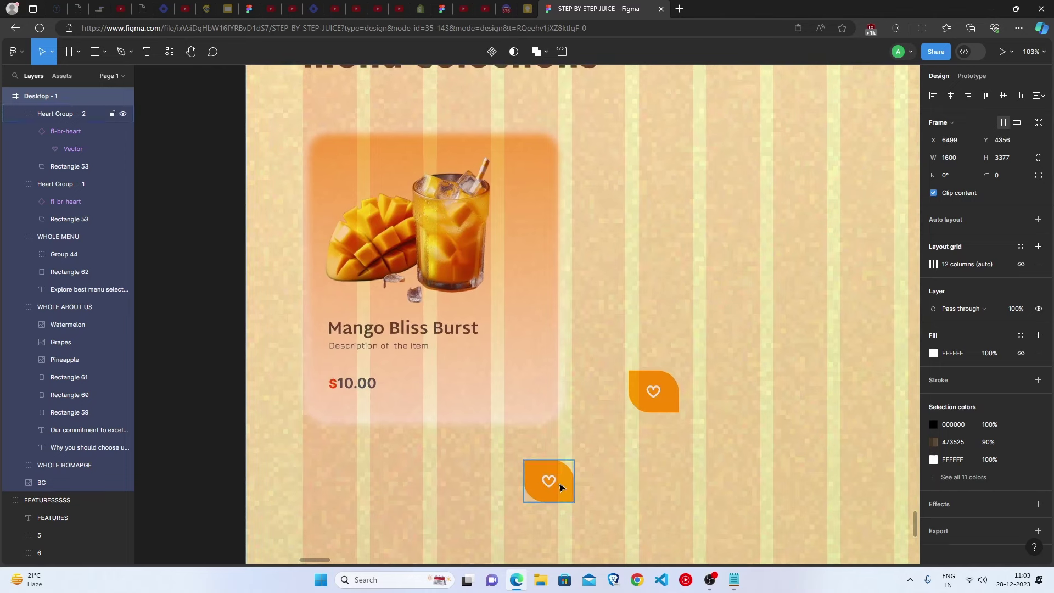
# - Place the duplicated badge's orange shape and heart icon in the mango card's upper-right corner, and delete the spare badge beside the card
pyautogui.doubleClick(554, 484)
pyautogui.moveTo(553, 484); pyautogui.dragTo(544, 166)
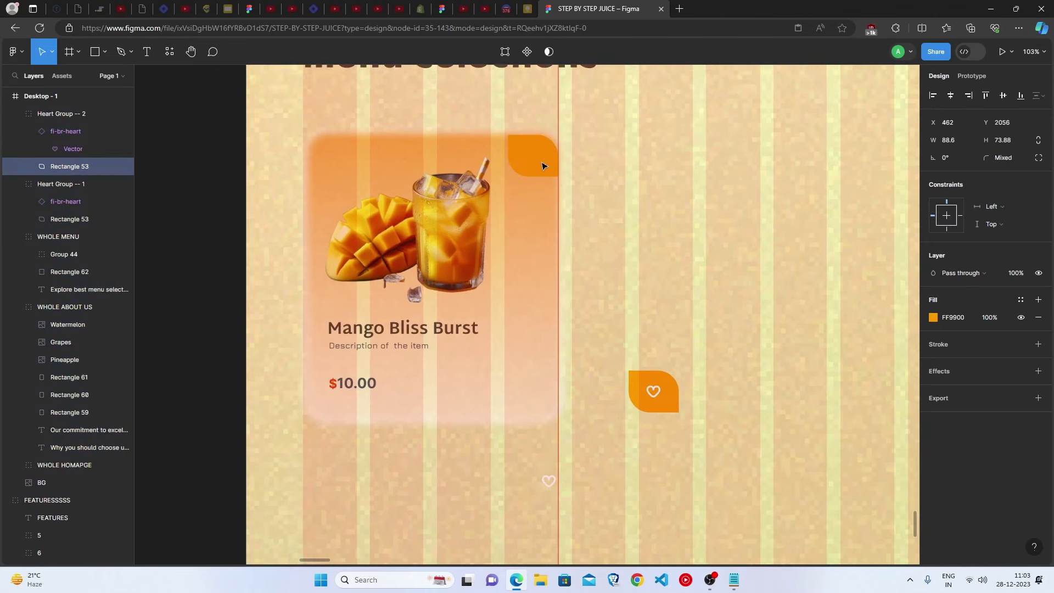
pyautogui.click(549, 482)
pyautogui.moveTo(552, 484); pyautogui.dragTo(532, 156)
pyautogui.click(575, 391)
pyautogui.click(649, 389)
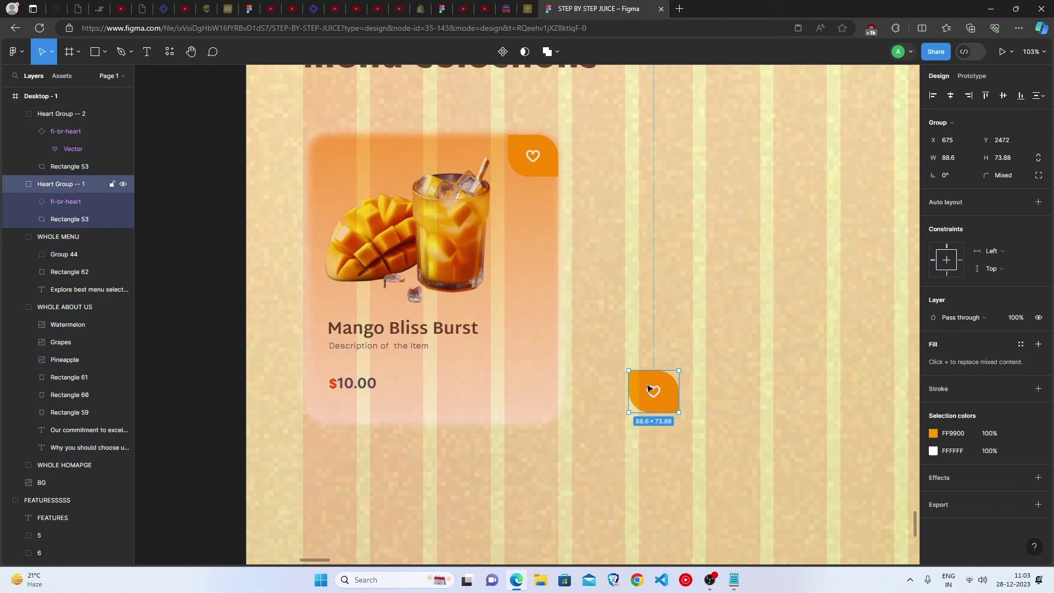
pyautogui.press('Delete')
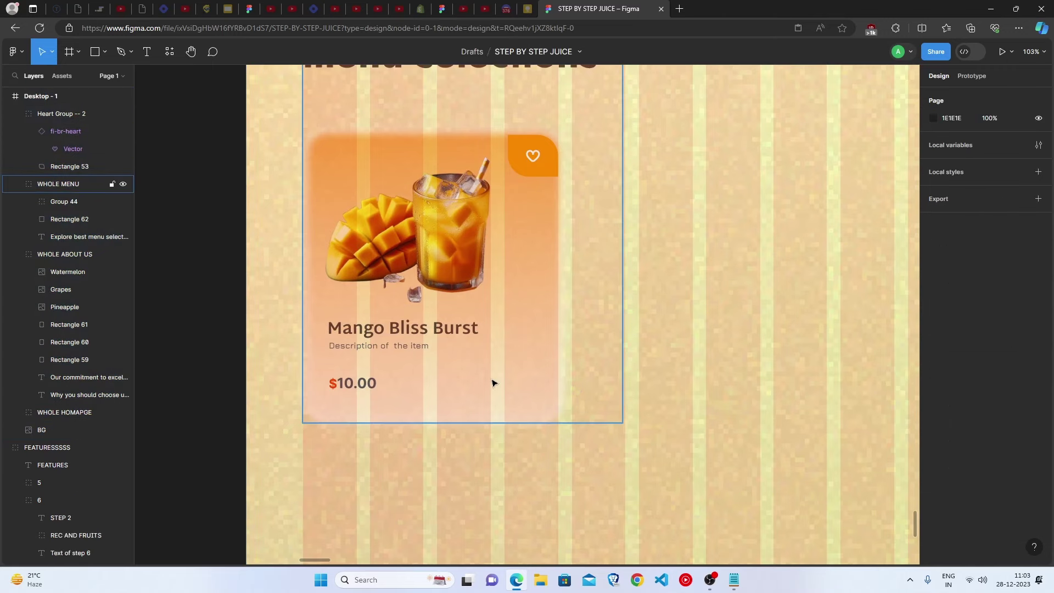
# - Duplicate the whole mango card twice and arrange the copies in a row of three cards across the page
pyautogui.scroll(-3, 494, 384)
pyautogui.click(474, 365)
pyautogui.moveTo(474, 365); pyautogui.dragTo(846, 372)
pyautogui.scroll(-2, 796, 400)
pyautogui.hscroll(3, 791, 398)
pyautogui.moveTo(578, 375); pyautogui.dragTo(558, 374)
pyautogui.click(629, 366)
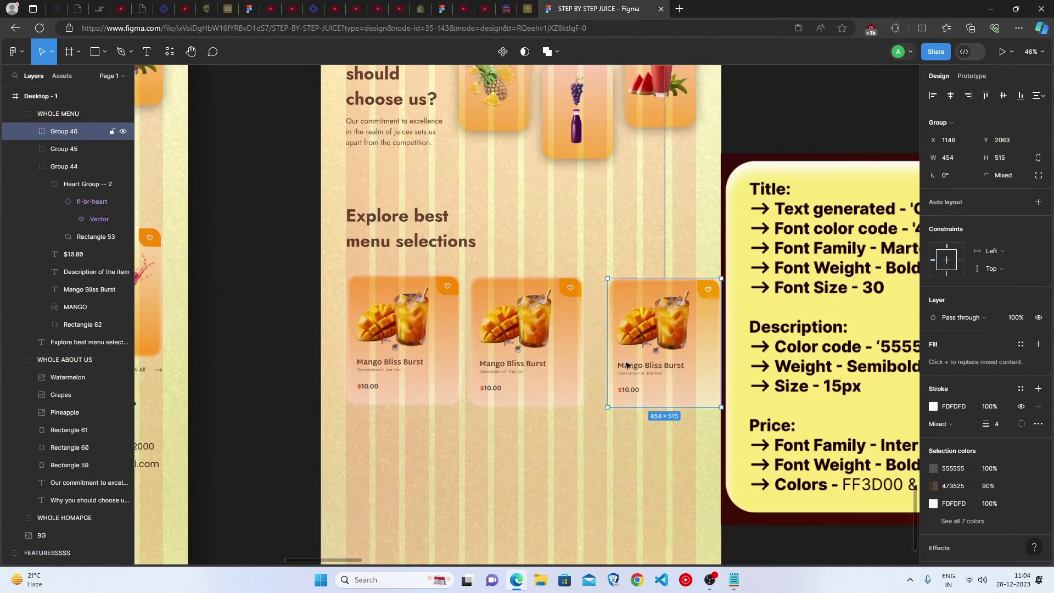
pyautogui.moveTo(660, 366); pyautogui.dragTo(642, 364)
pyautogui.click(615, 435)
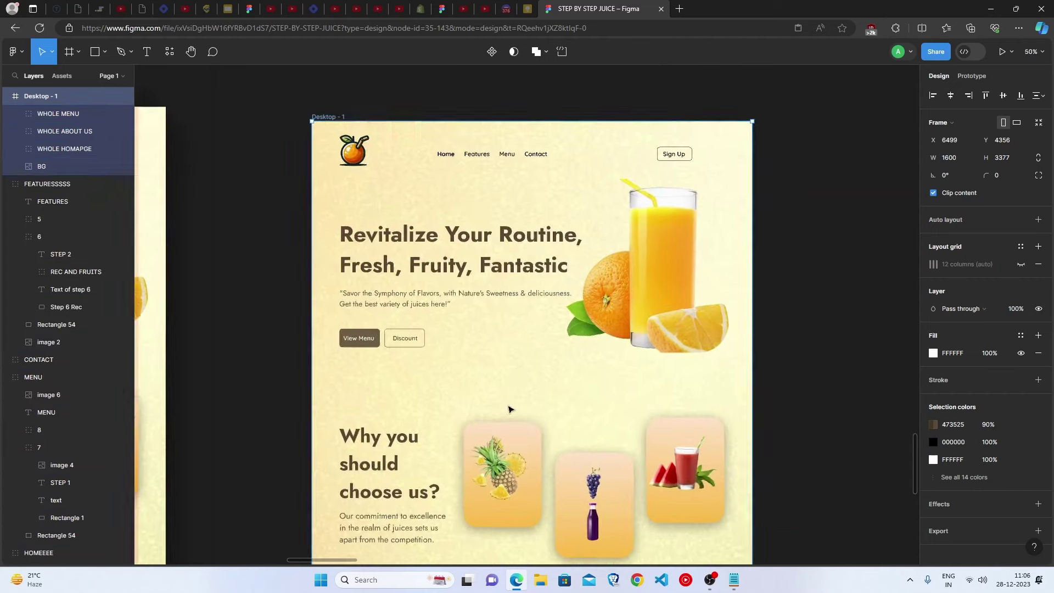
# - Examine the page's home, about us and menu sections and the notes for the contact section
pyautogui.click(416, 285)
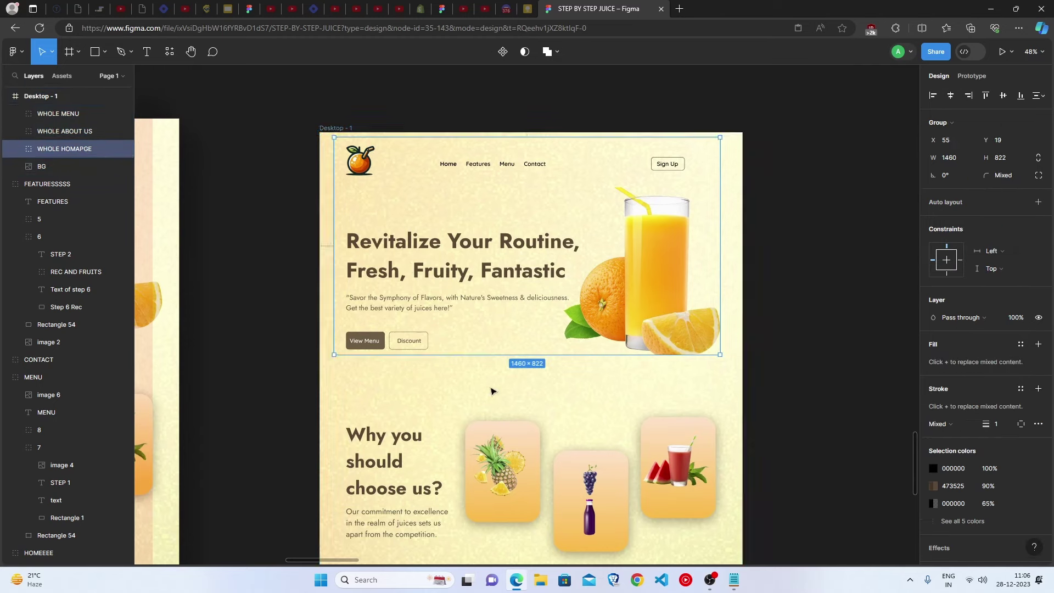
pyautogui.scroll(-4, 497, 362)
pyautogui.click(497, 332)
pyautogui.scroll(-3, 493, 374)
pyautogui.click(471, 373)
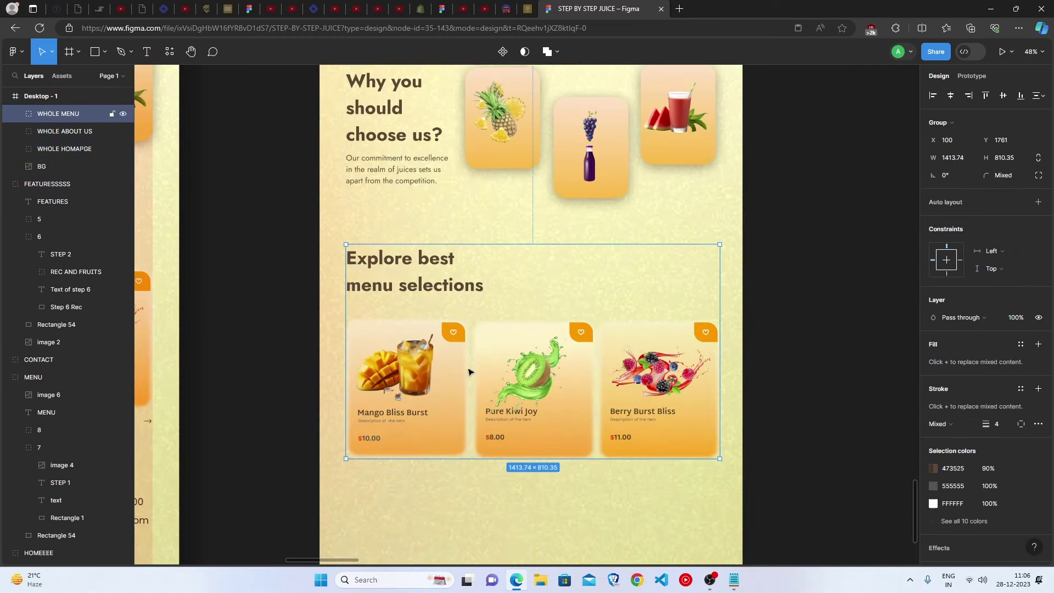
pyautogui.click(767, 337)
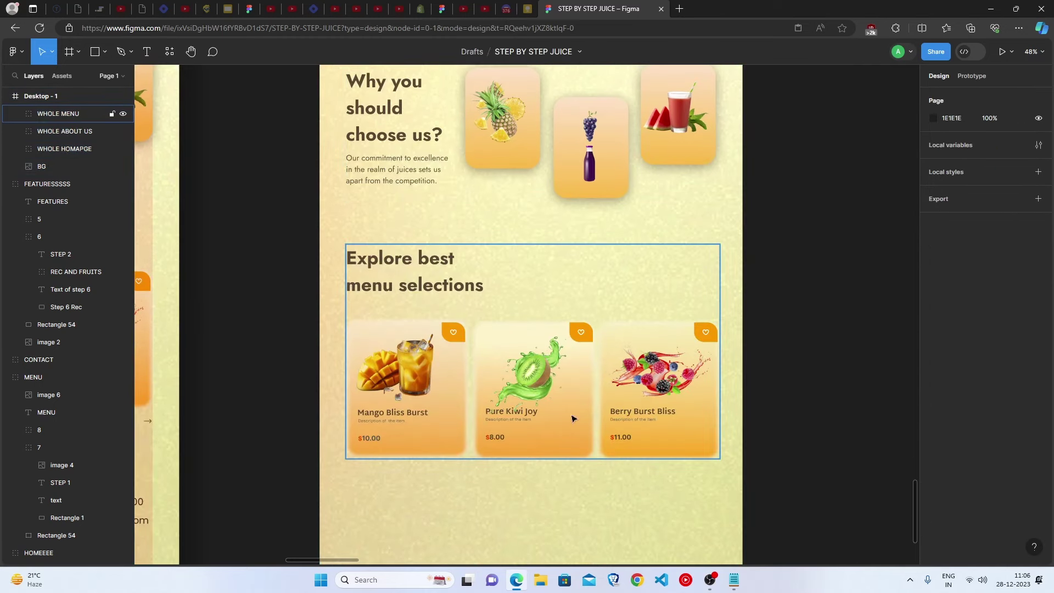
pyautogui.scroll(-1, 502, 415)
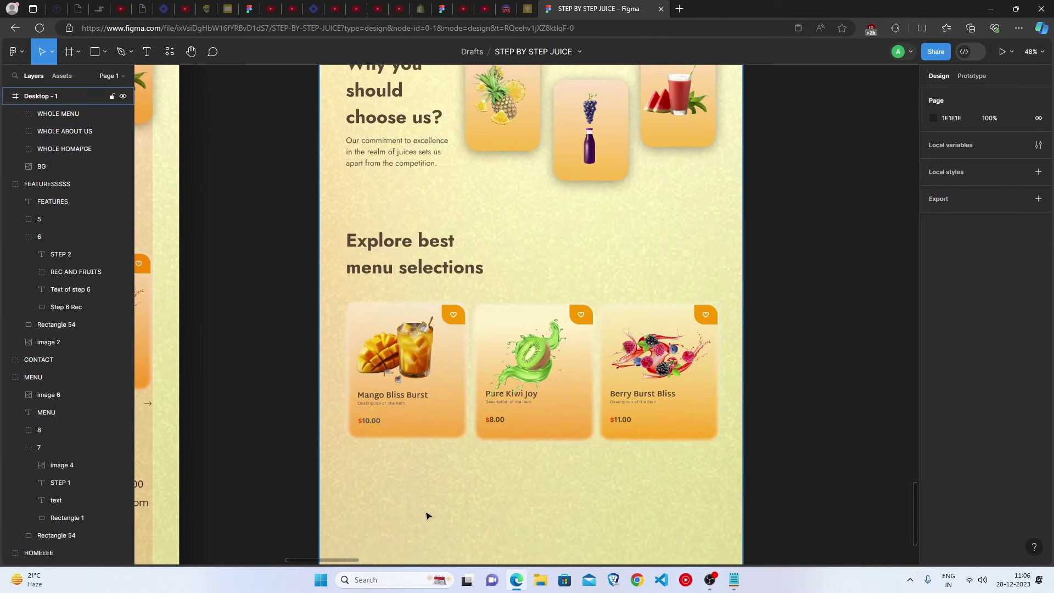
pyautogui.scroll(-3, 523, 424)
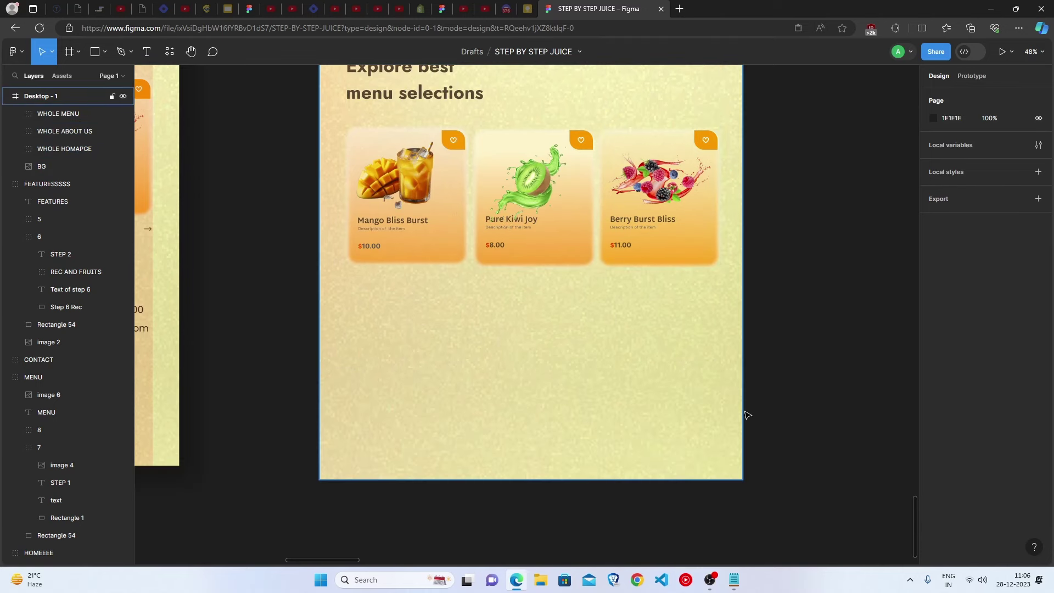
pyautogui.scroll(3, 407, 498)
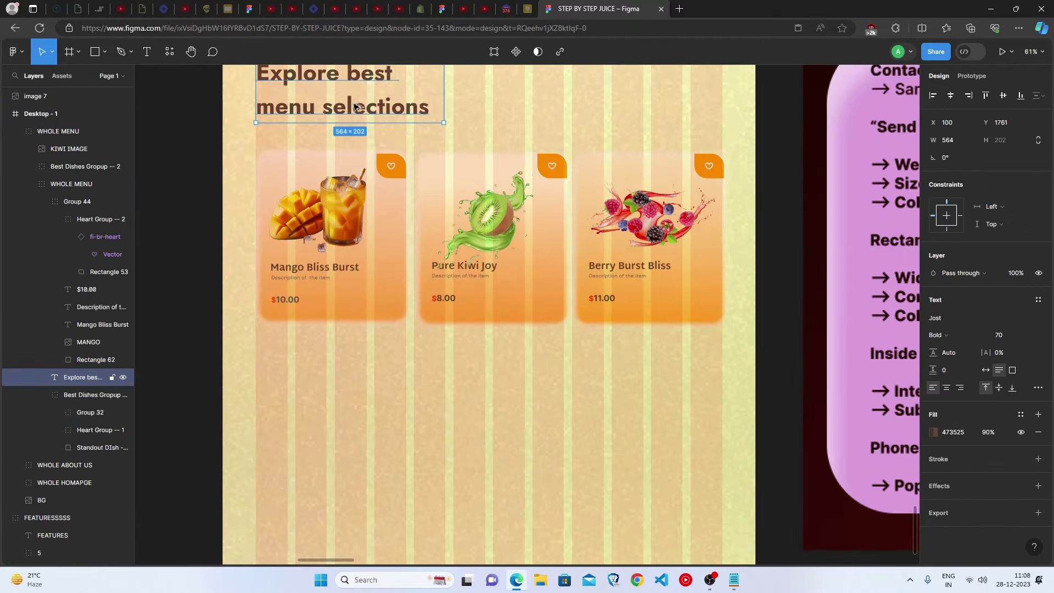
# - Place a "Contact Us" heading below the first menu card and duplicate it beside it with the wording "Sitemap"
pyautogui.moveTo(356, 107); pyautogui.dragTo(357, 415)
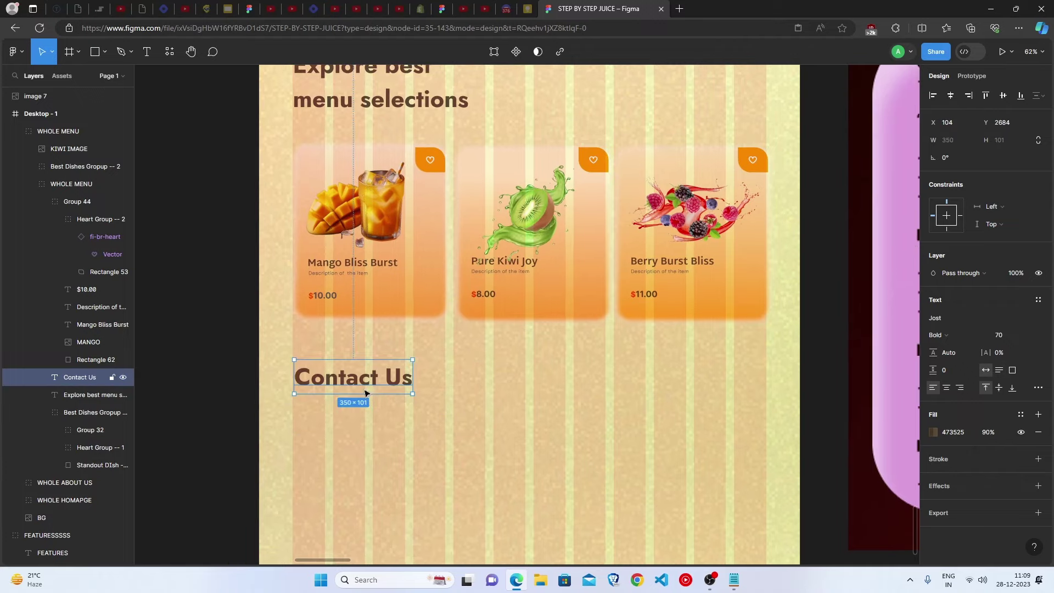
pyautogui.moveTo(369, 384); pyautogui.dragTo(537, 398)
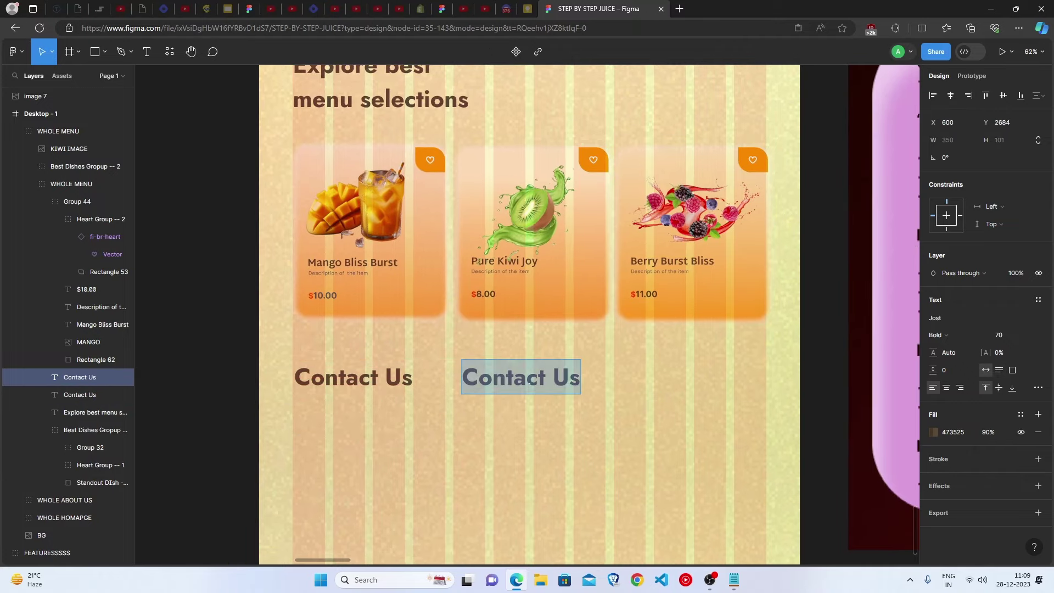
pyautogui.write('Sitemap')
pyautogui.press('Escape')
pyautogui.scroll(-4, 495, 420)
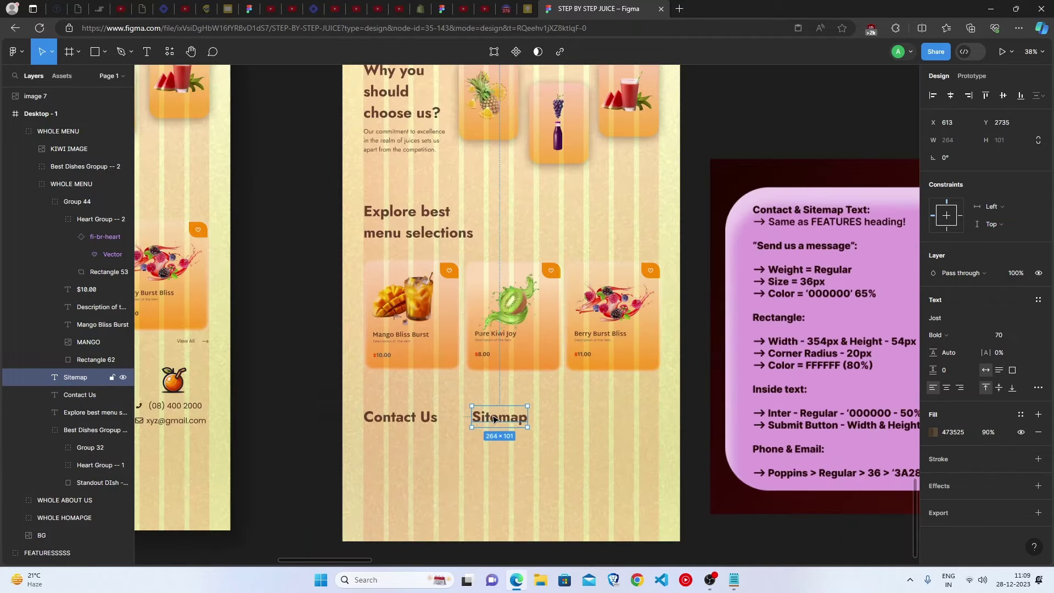
# - Duplicate the Sitemap heading below itself, replace its wording with "Send us a message" and set its weight to Regular
pyautogui.moveTo(494, 419); pyautogui.dragTo(515, 485)
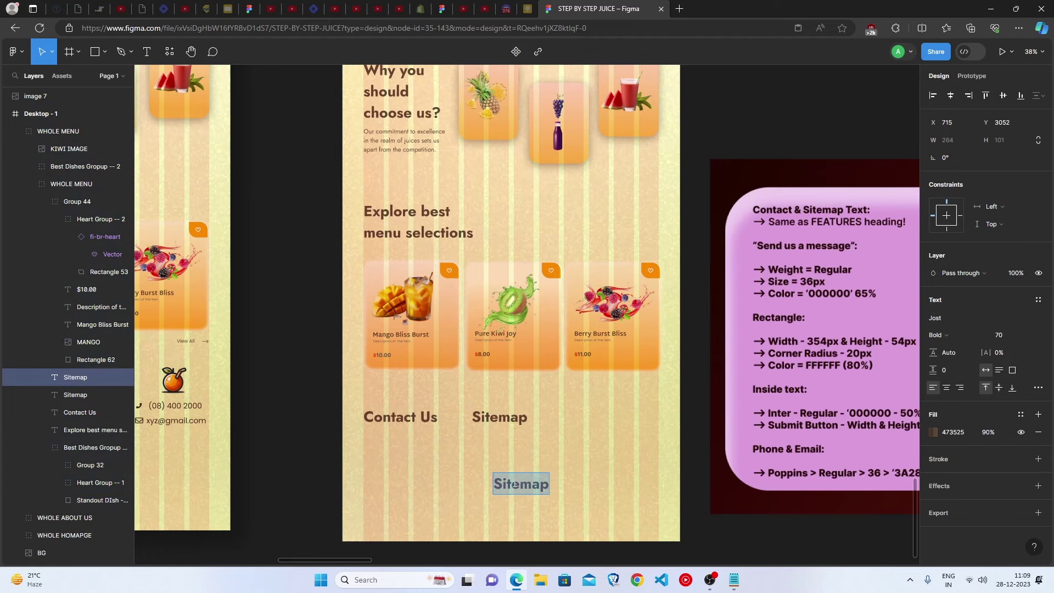
pyautogui.write('Send us a message')
pyautogui.click(935, 335)
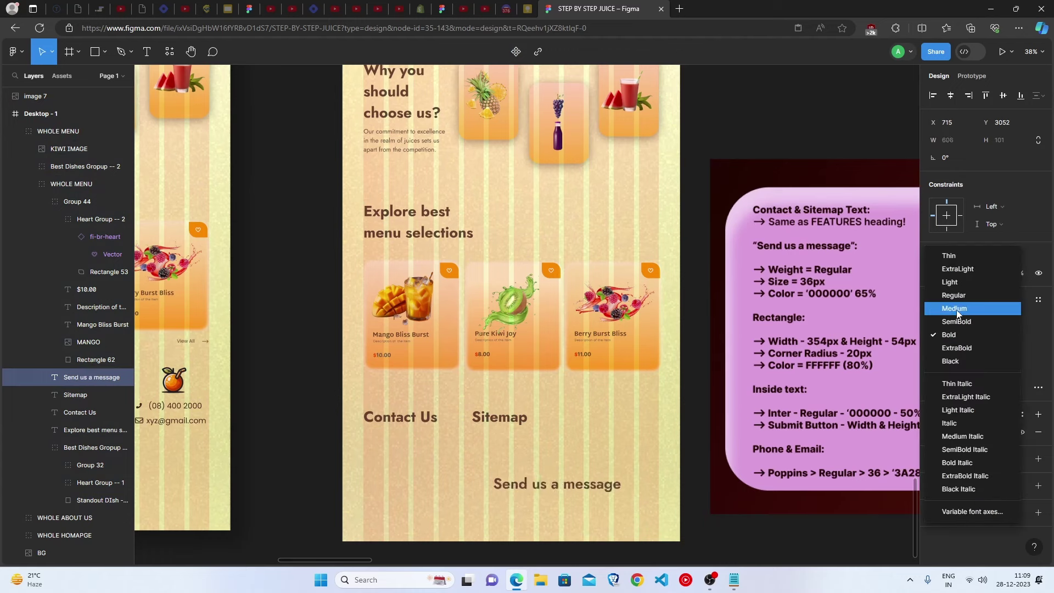
pyautogui.click(955, 296)
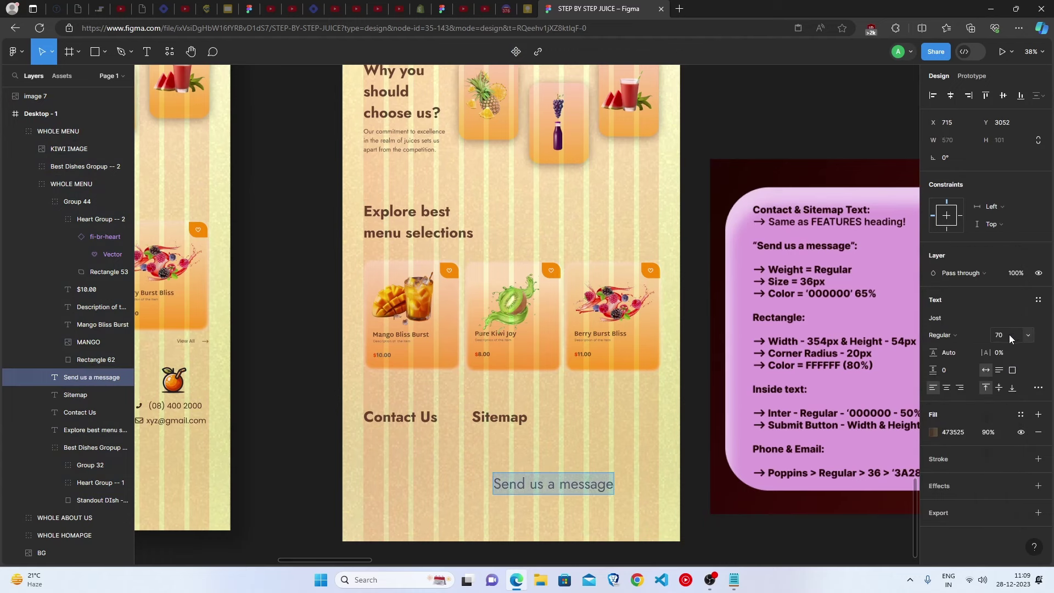
# - Set the "Send us a message" text to size 36 and color 000000, and place it directly under the Contact Us heading
pyautogui.click(933, 433)
pyautogui.moveTo(904, 400); pyautogui.dragTo(763, 445)
pyautogui.click(987, 433)
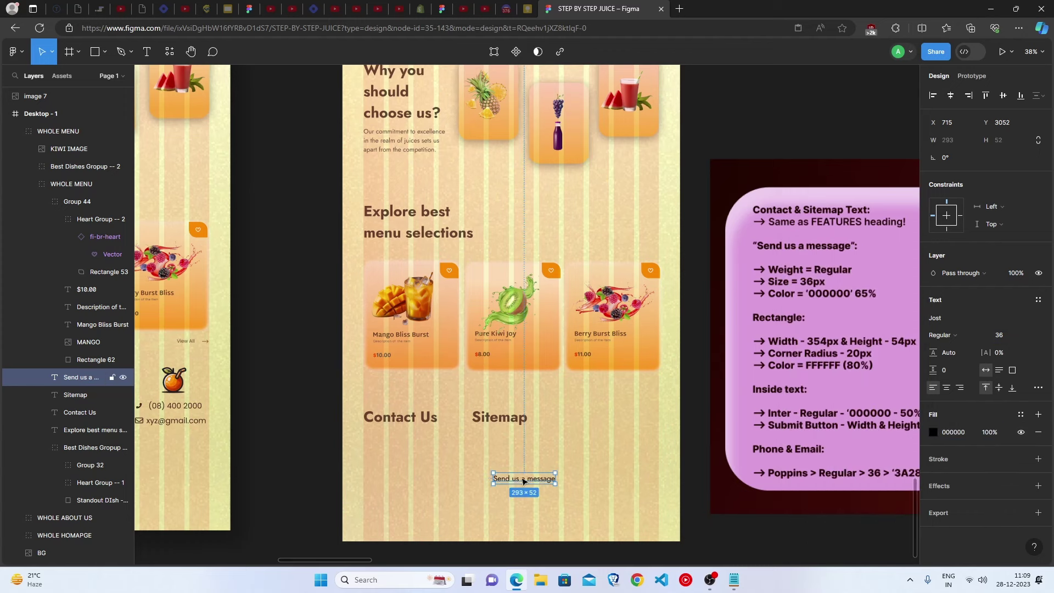
pyautogui.moveTo(542, 483); pyautogui.dragTo(393, 436)
# - Draw a rectangle below the Sitemap heading and set it to 354 by 54 with a corner radius of 20
pyautogui.press('r')
pyautogui.click(556, 462)
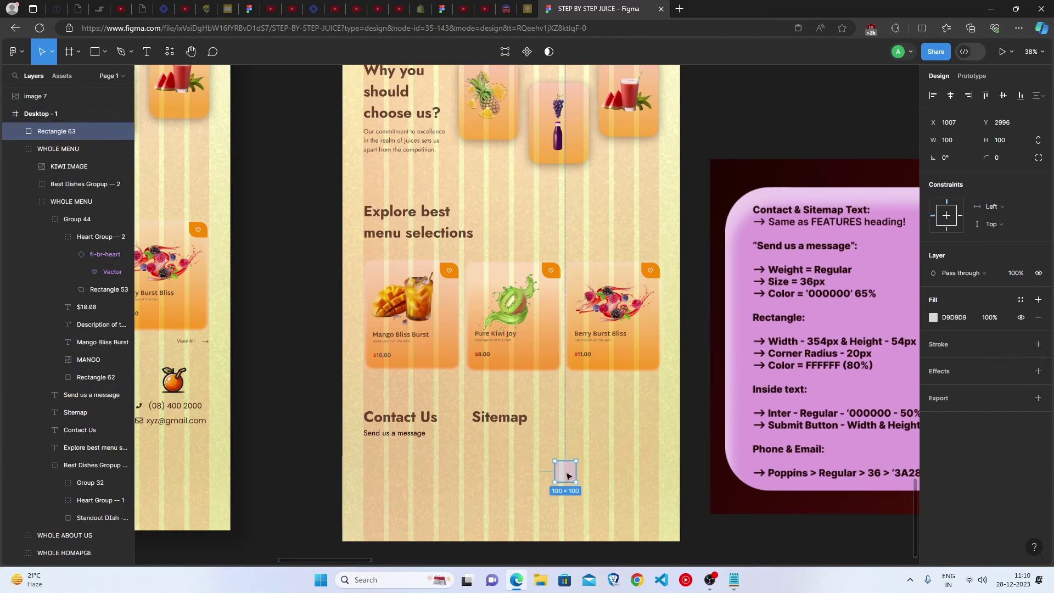
pyautogui.click(961, 141)
pyautogui.write('354')
pyautogui.click(1009, 141)
pyautogui.write('54')
pyautogui.click(1006, 157)
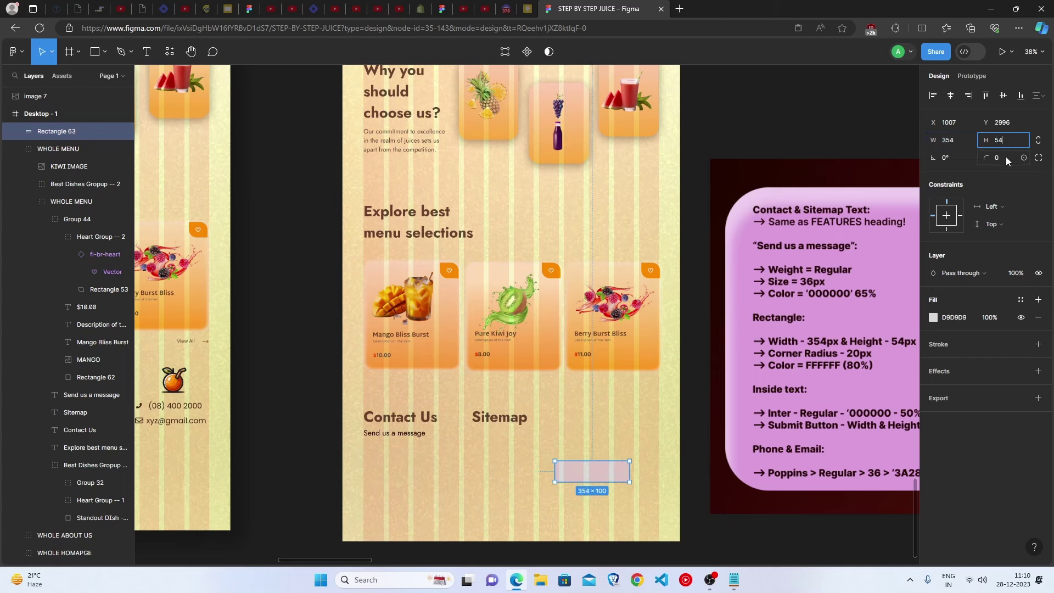
pyautogui.write('20')
pyautogui.press('Return')
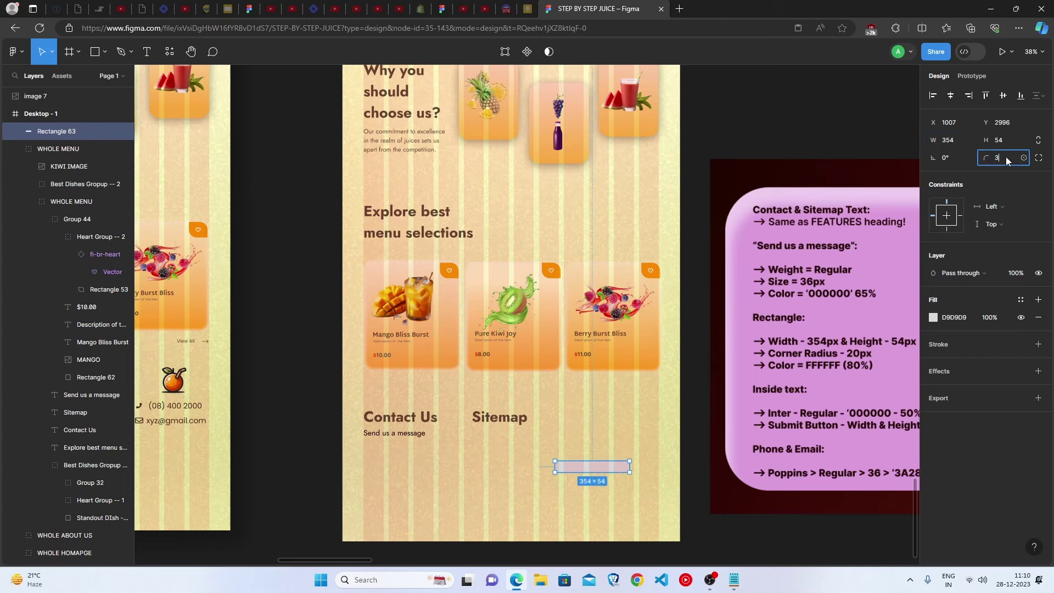
# - Set the new rectangle's fill to FFFFFF at 80% opacity
pyautogui.click(933, 317)
pyautogui.moveTo(830, 292); pyautogui.dragTo(698, 240)
pyautogui.click(746, 152)
pyautogui.click(575, 465)
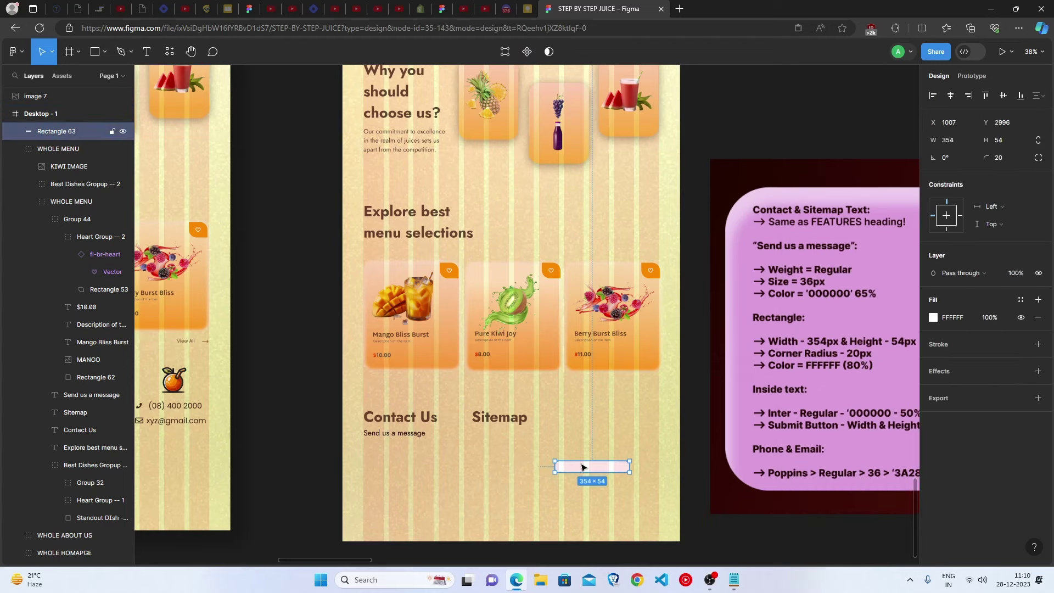
pyautogui.click(991, 318)
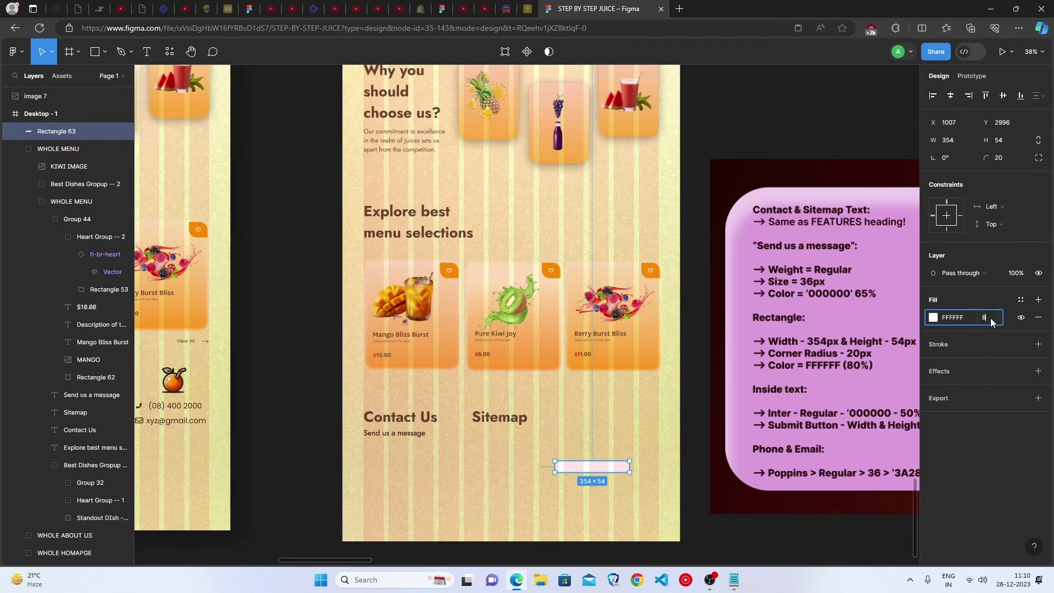
pyautogui.click(650, 452)
pyautogui.click(625, 468)
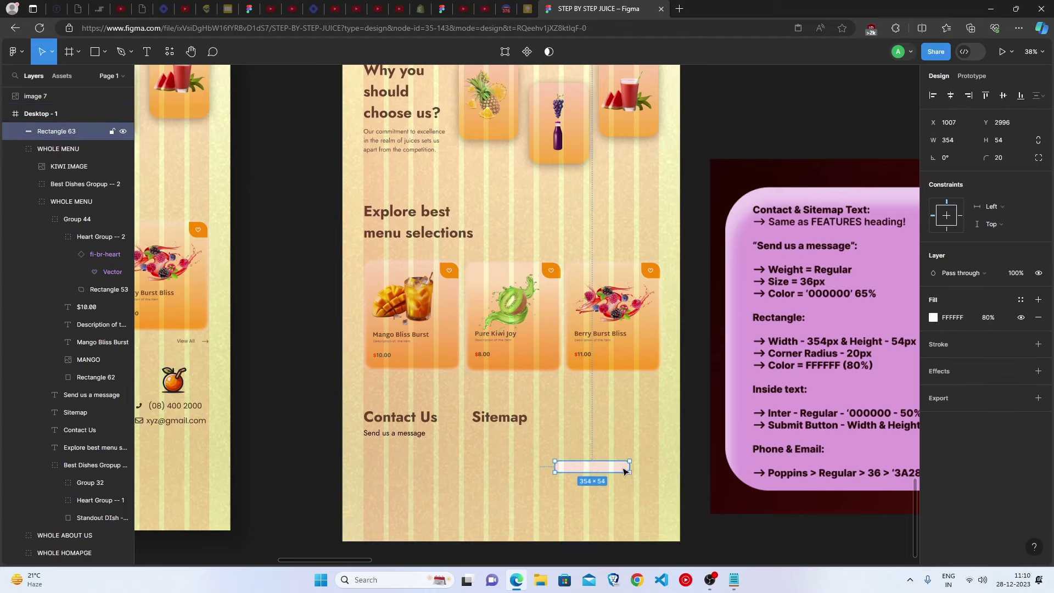
# - Move the white rectangle under the "Send us a message" text and resize it to 324 by 59
pyautogui.moveTo(621, 473); pyautogui.dragTo(437, 433)
pyautogui.click(1006, 140)
pyautogui.write('59')
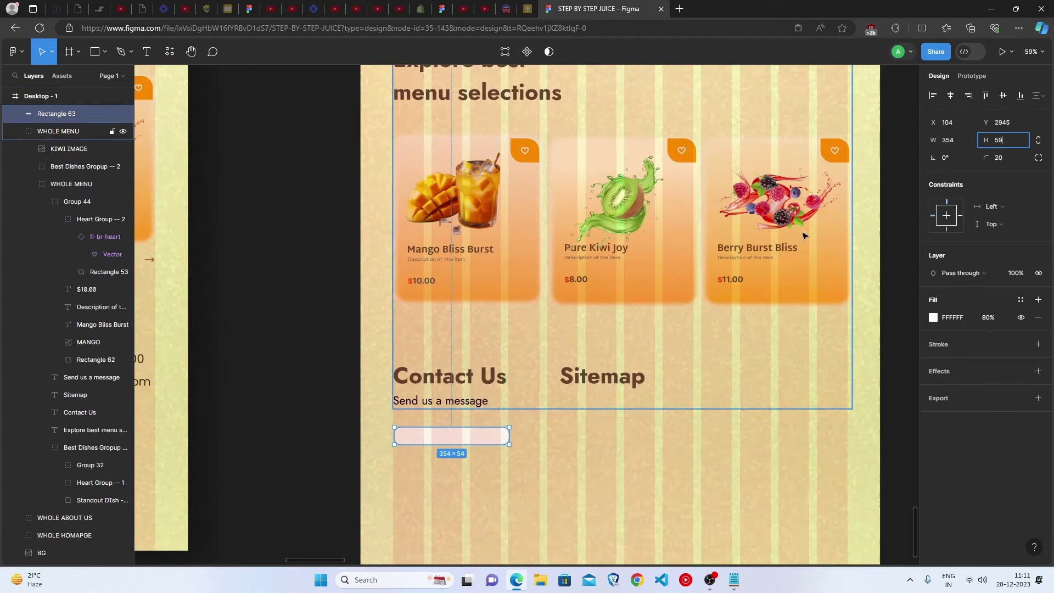
pyautogui.press('Return')
pyautogui.scroll(3, 406, 478)
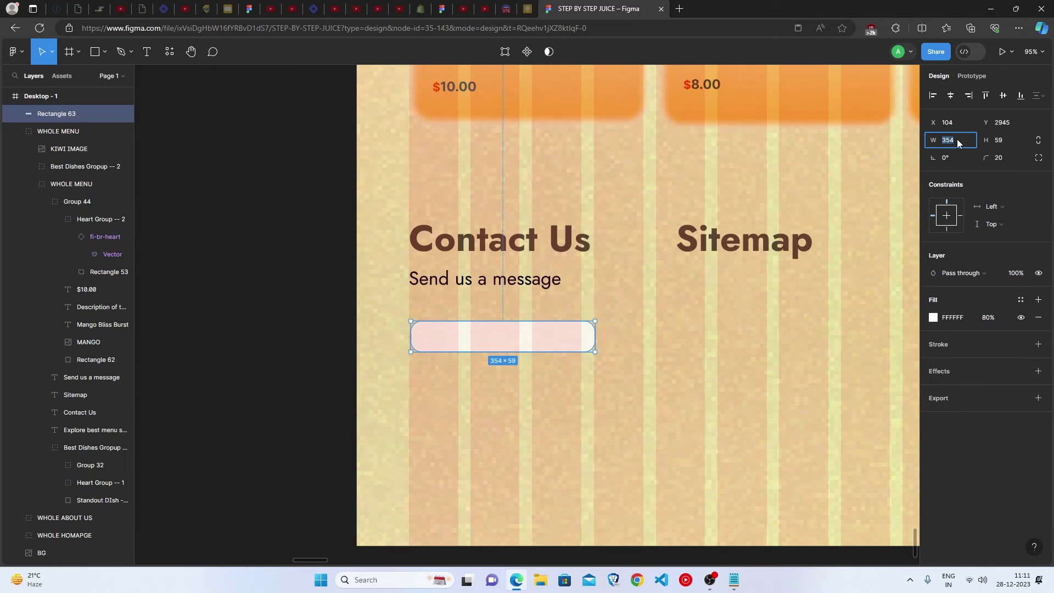
pyautogui.write('324')
pyautogui.press('Return')
# - Duplicate the white box twice below itself and resize the lowest copy to 442 by 120
pyautogui.scroll(2, 492, 255)
pyautogui.moveTo(562, 371); pyautogui.dragTo(771, 514)
pyautogui.click(957, 141)
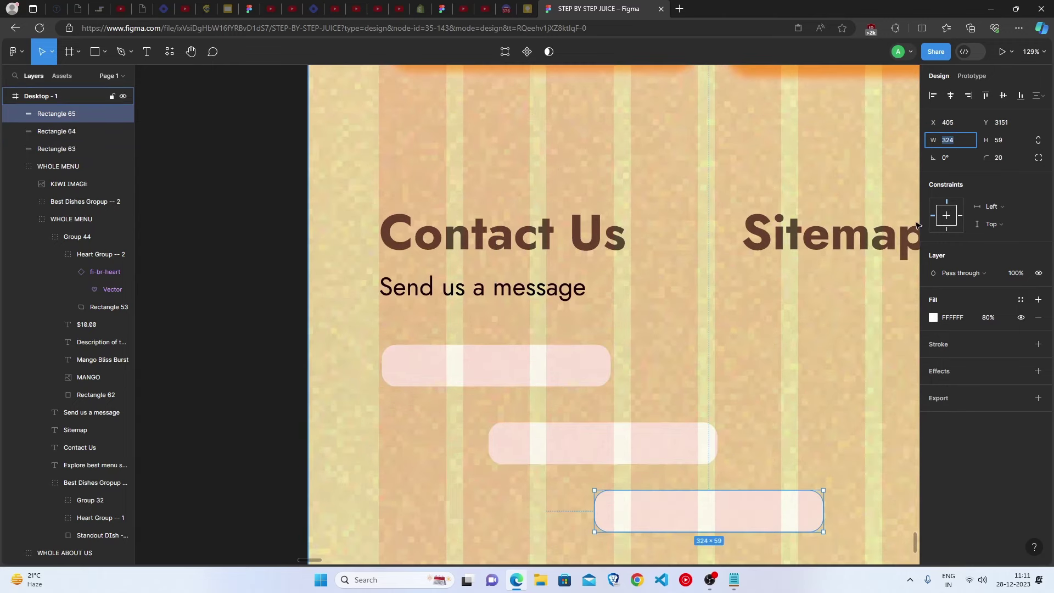
pyautogui.write('442')
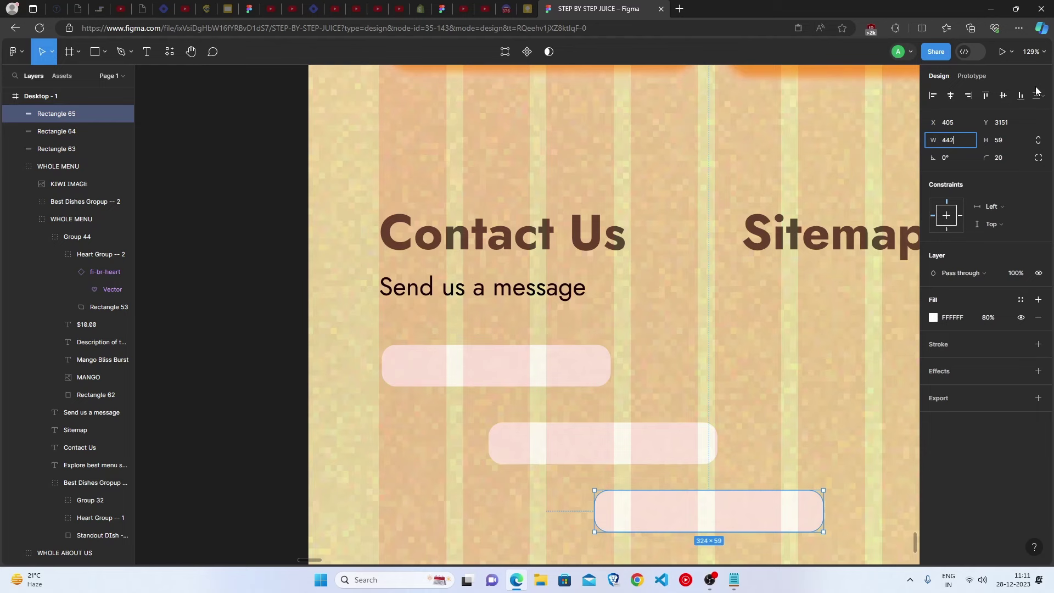
pyautogui.click(1002, 142)
pyautogui.write('120')
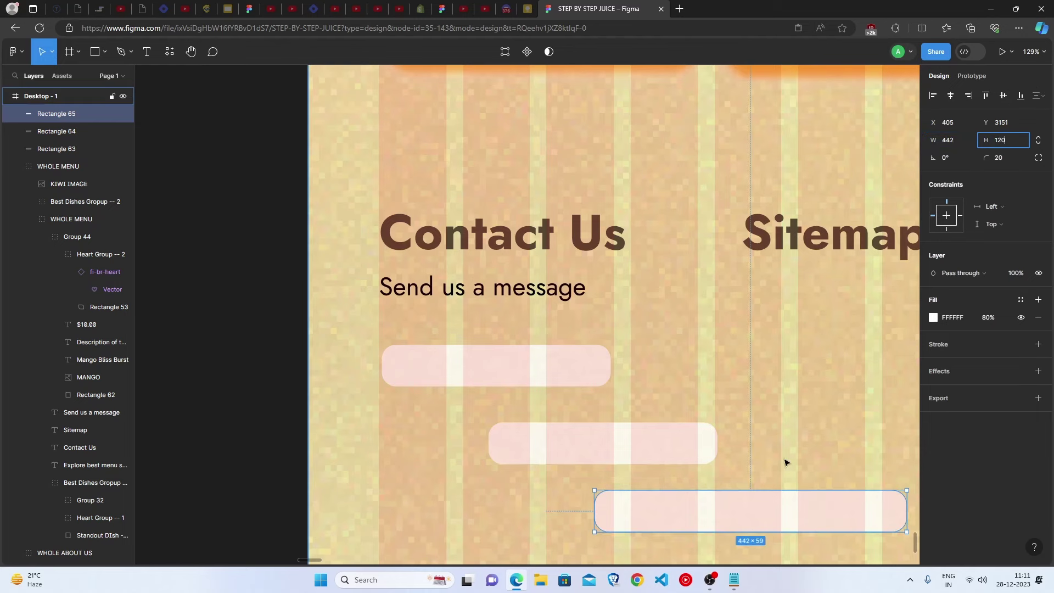
pyautogui.click(785, 456)
# - Left-align the three boxes with the Contact Us heading and stack them with 48 px gaps
pyautogui.scroll(-2, 714, 343)
pyautogui.moveTo(620, 334); pyautogui.dragTo(509, 335)
pyautogui.moveTo(521, 270); pyautogui.dragTo(525, 278)
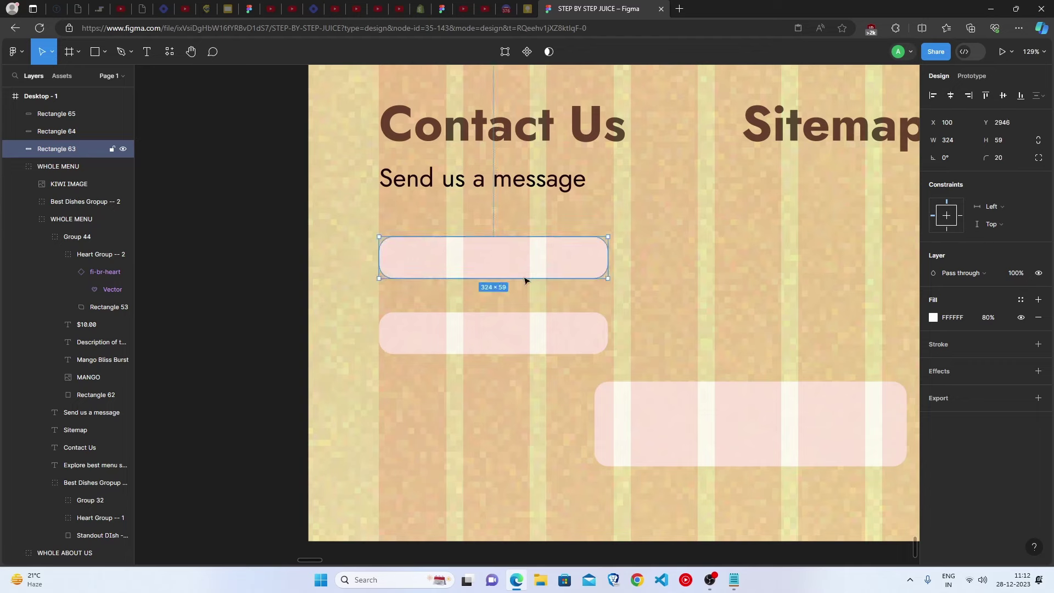
pyautogui.moveTo(693, 439); pyautogui.dragTo(478, 444)
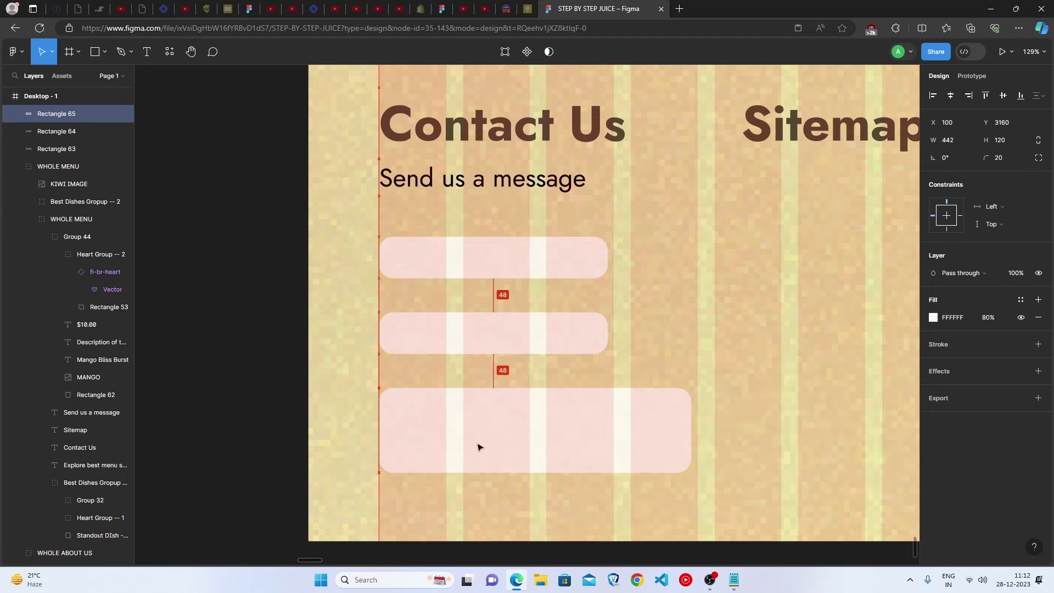
pyautogui.press('Escape')
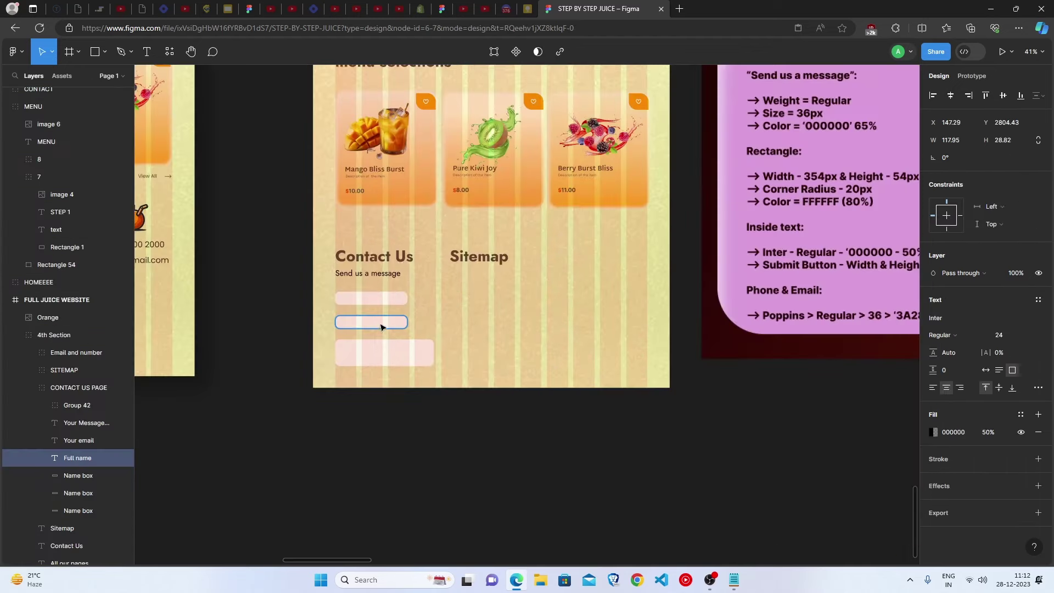
# - Duplicate the "Send us a message" text into the empty area beside the boxes and set its font to Inter
pyautogui.scroll(1, 789, 236)
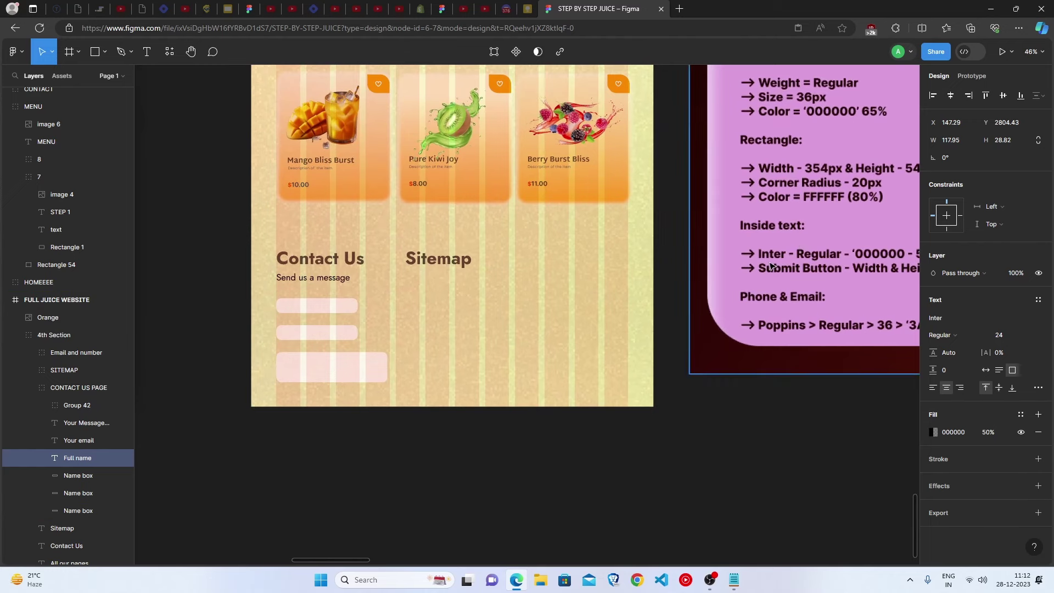
pyautogui.scroll(-1, 738, 264)
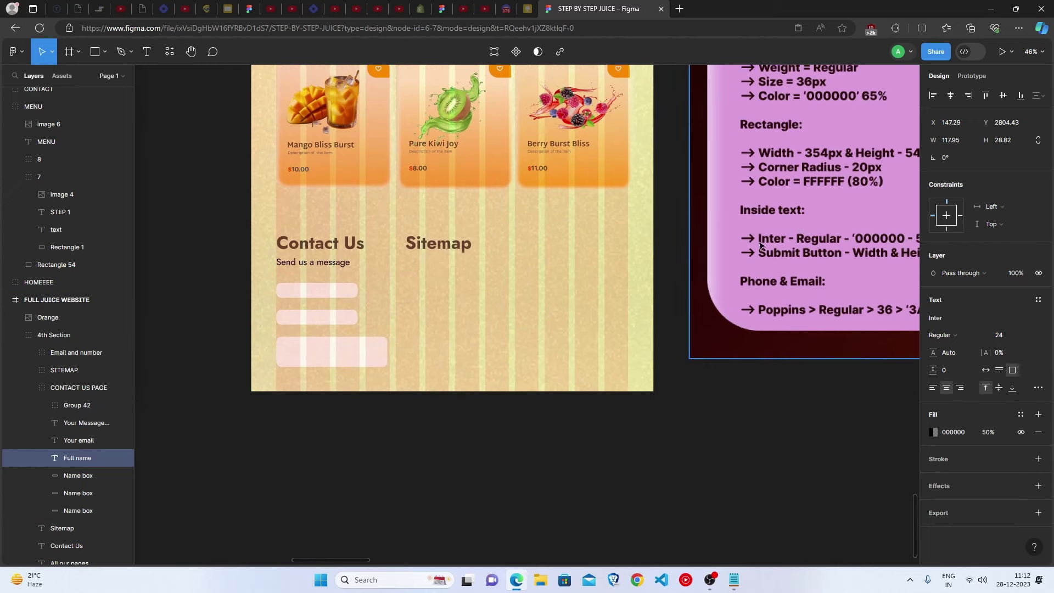
pyautogui.click(332, 267)
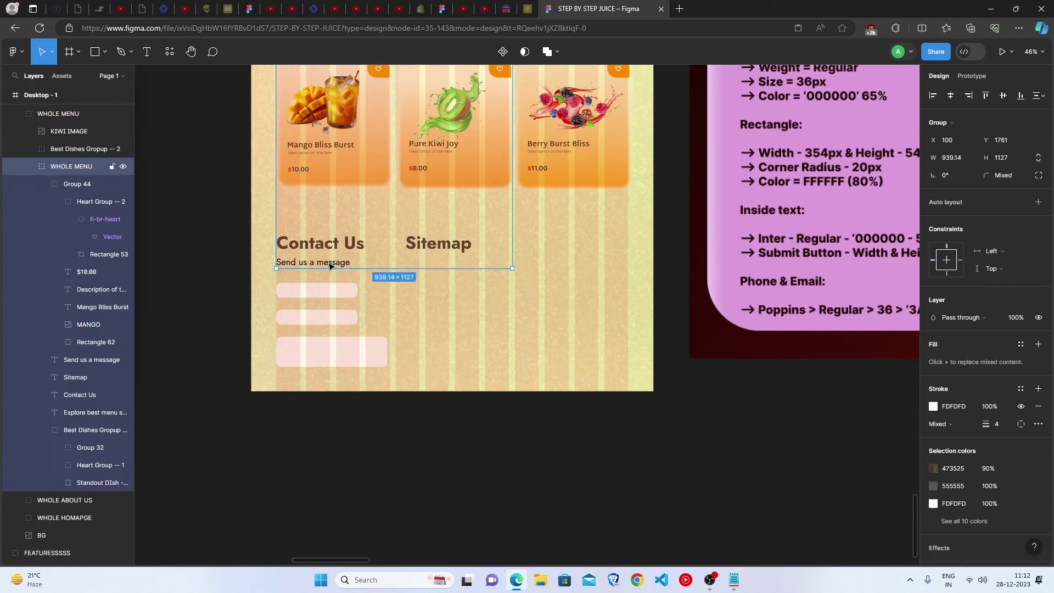
pyautogui.click(332, 266)
pyautogui.moveTo(331, 266); pyautogui.dragTo(543, 311)
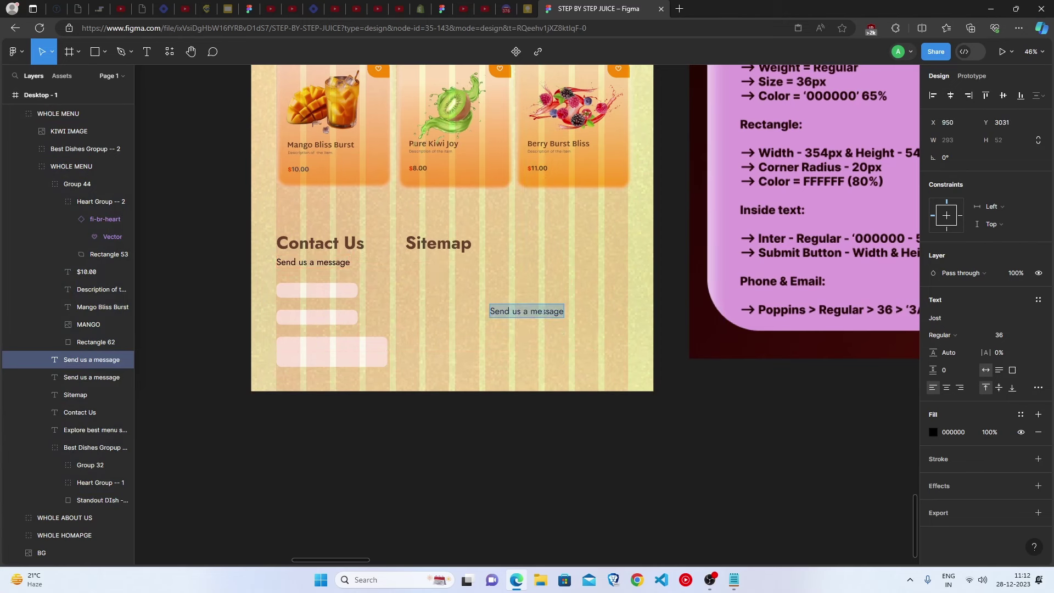
pyautogui.click(934, 319)
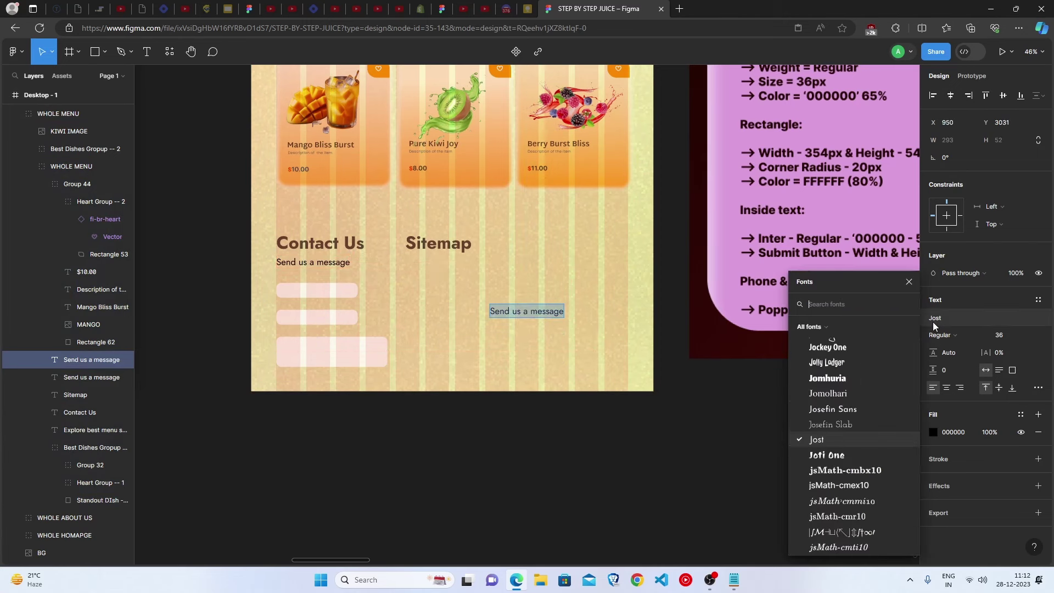
pyautogui.write('inter')
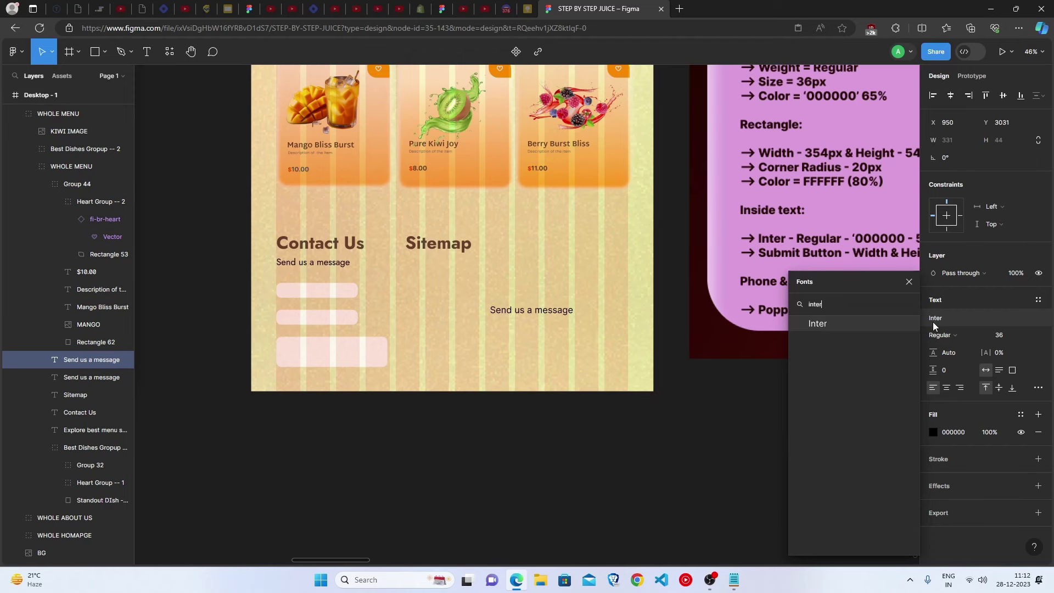
pyautogui.click(877, 321)
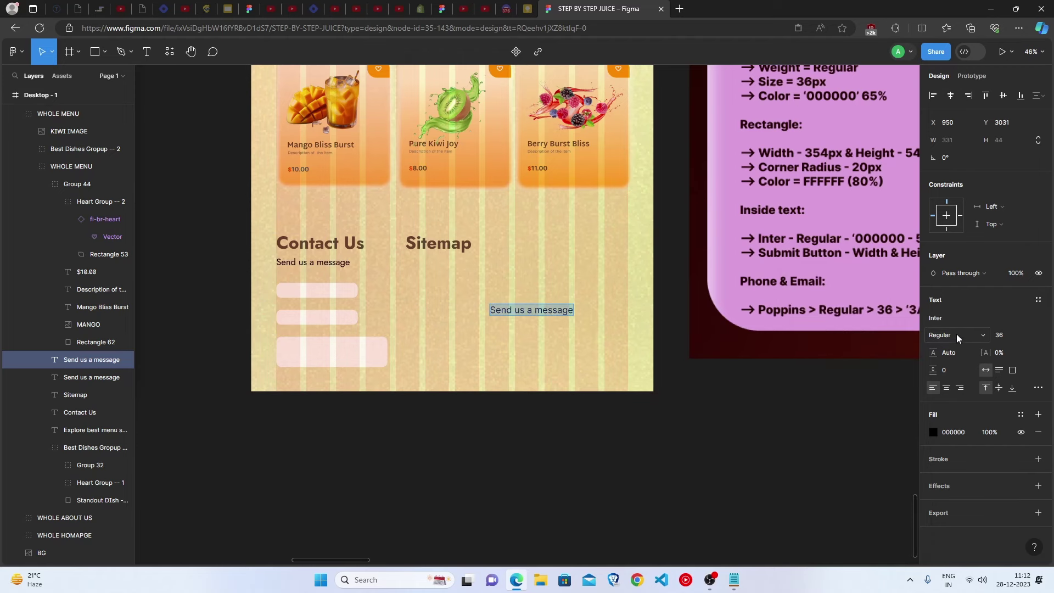
# - Set the duplicated Inter text to 50% fill opacity and size 24
pyautogui.press('-')
pyautogui.click(992, 434)
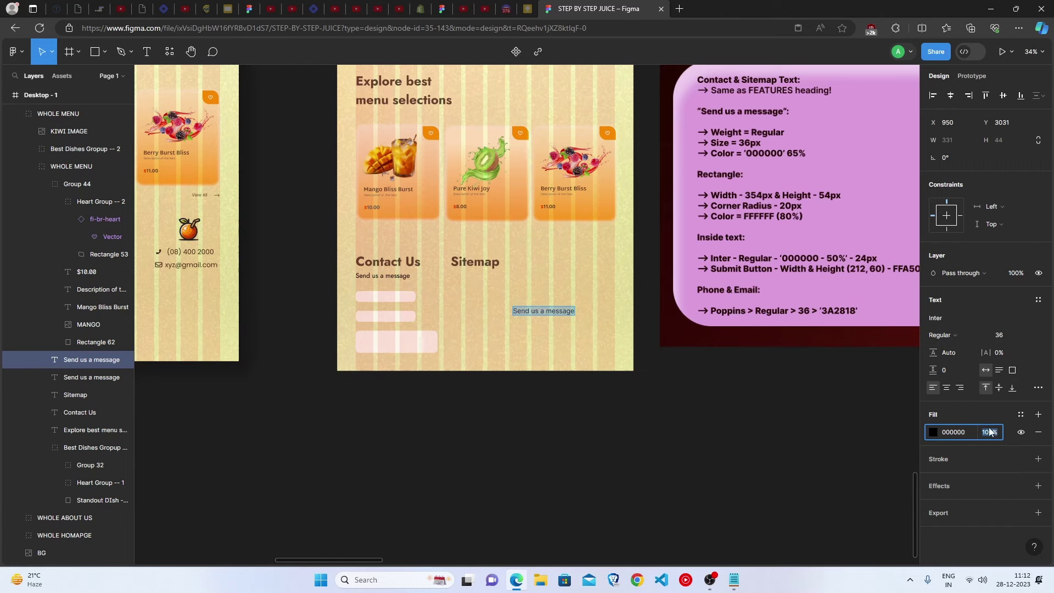
pyautogui.write('50')
pyautogui.click(1002, 334)
pyautogui.write('24')
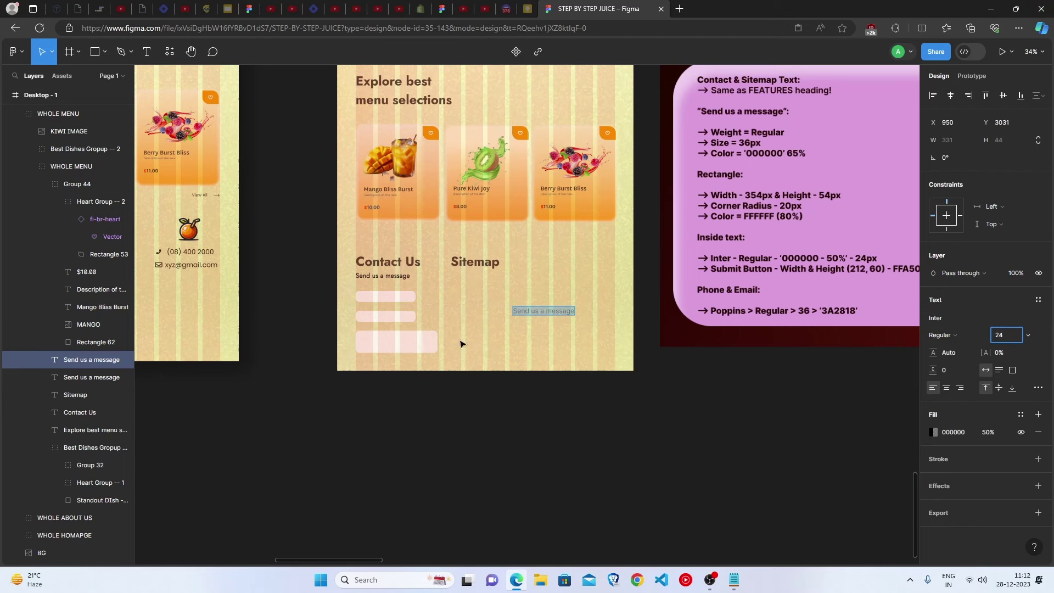
pyautogui.press('Return')
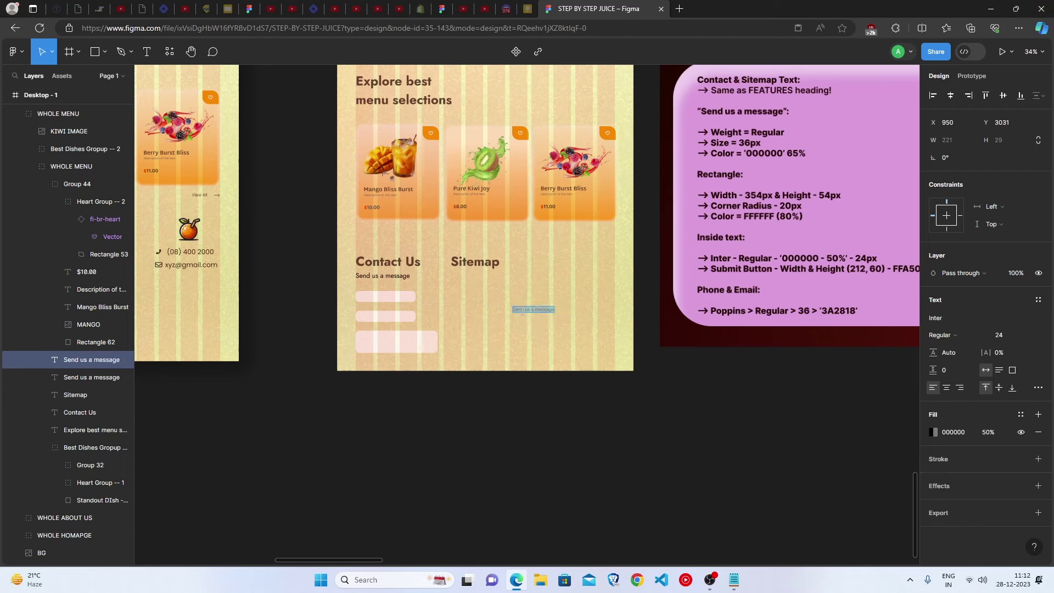
# - Replace the duplicated text's wording with "Full name" and place it inside the first box
pyautogui.write('Full name')
pyautogui.press('Escape')
pyautogui.moveTo(524, 311); pyautogui.dragTo(370, 300)
pyautogui.scroll(5, 384, 310)
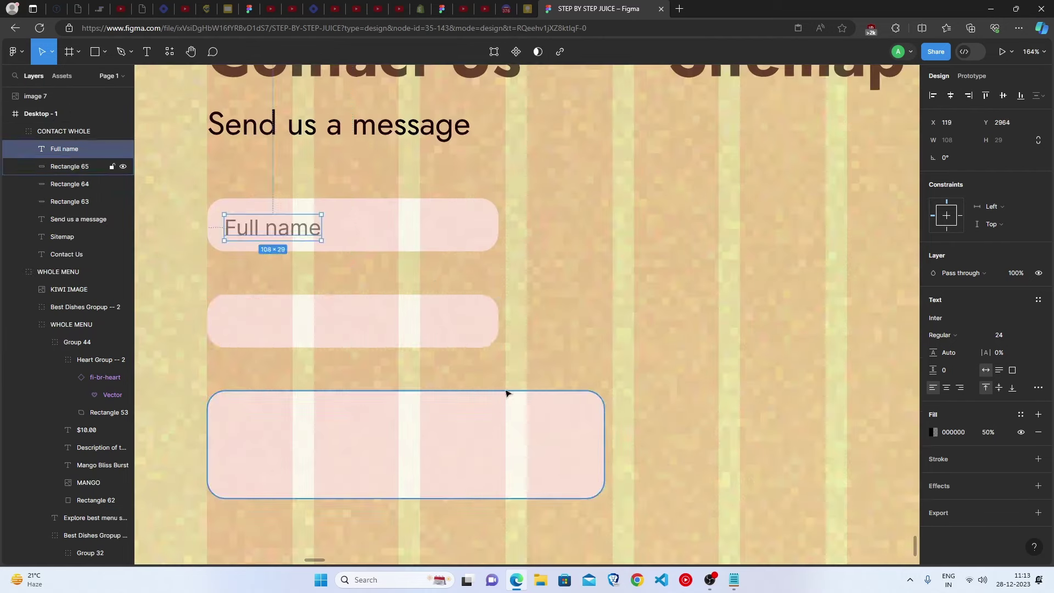
# - Duplicate the Full name text into the second box with the wording "Your Email", and nudge the original slightly up and left
pyautogui.click(479, 304)
pyautogui.click(271, 230)
pyautogui.click(452, 278)
pyautogui.scroll(-1, 287, 406)
pyautogui.keyDown('ctrl'); pyautogui.click(280, 260); pyautogui.keyUp('ctrl')
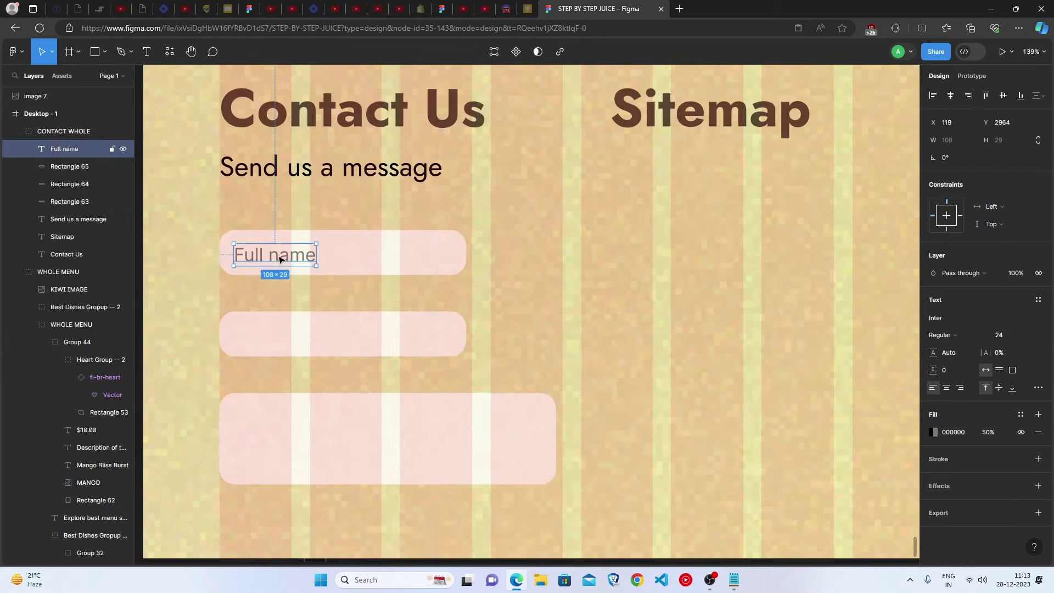
pyautogui.moveTo(280, 259); pyautogui.dragTo(281, 340)
pyautogui.write('Your Email')
pyautogui.press('Escape')
pyautogui.moveTo(277, 256); pyautogui.dragTo(274, 254)
# - Duplicate the Your Email text into the large third box with the wording "Your Message", near its upper-left corner
pyautogui.click(278, 339)
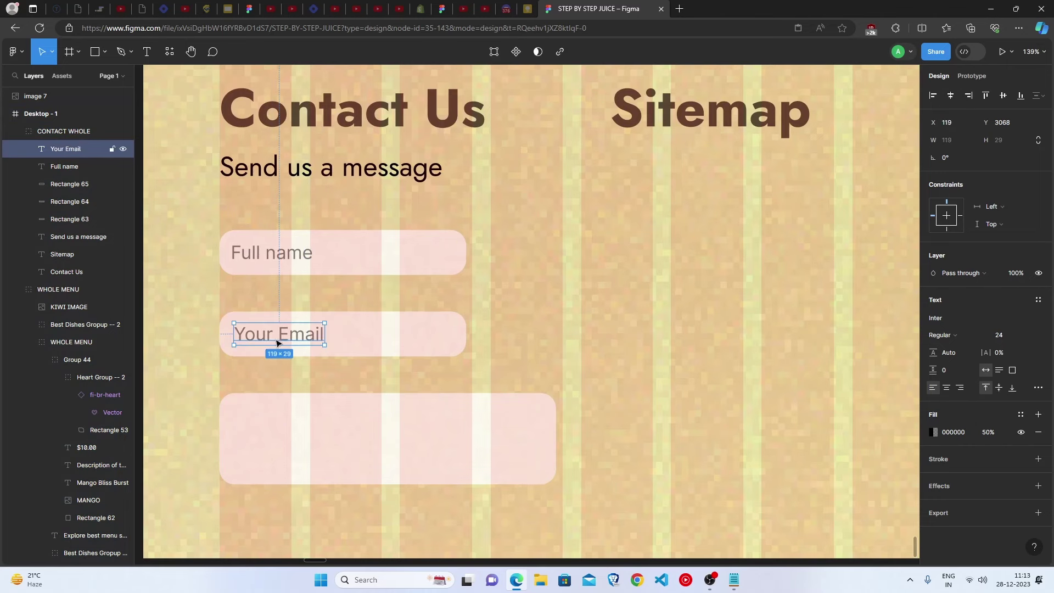
pyautogui.moveTo(277, 341); pyautogui.dragTo(329, 505)
pyautogui.moveTo(316, 424); pyautogui.dragTo(341, 454)
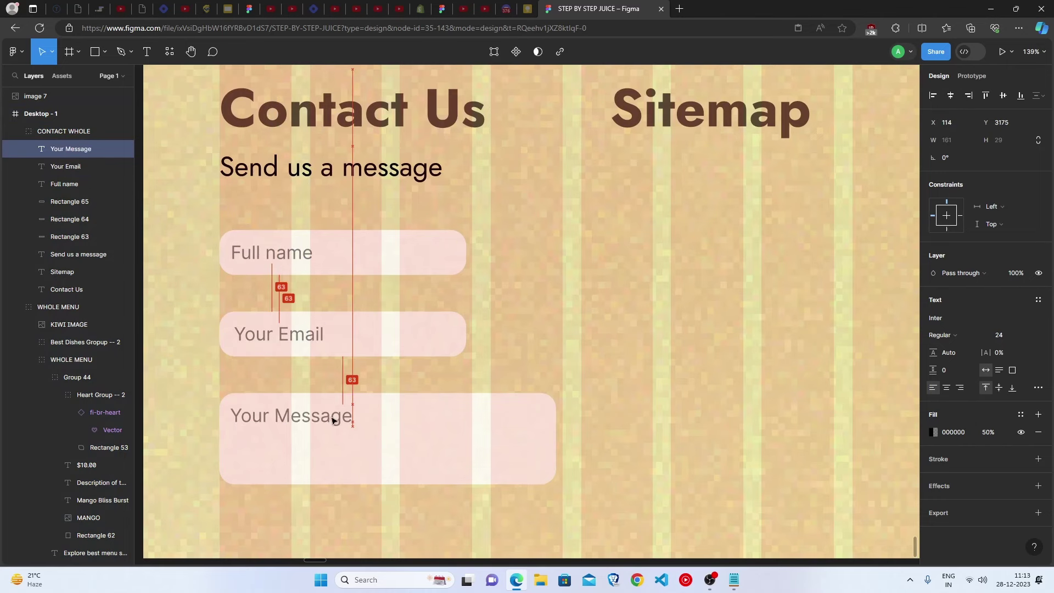
pyautogui.moveTo(348, 419); pyautogui.dragTo(334, 427)
pyautogui.click(402, 509)
# - Group the Your Email text with its box and move the group up closer to the Full name box
pyautogui.scroll(-3, 401, 509)
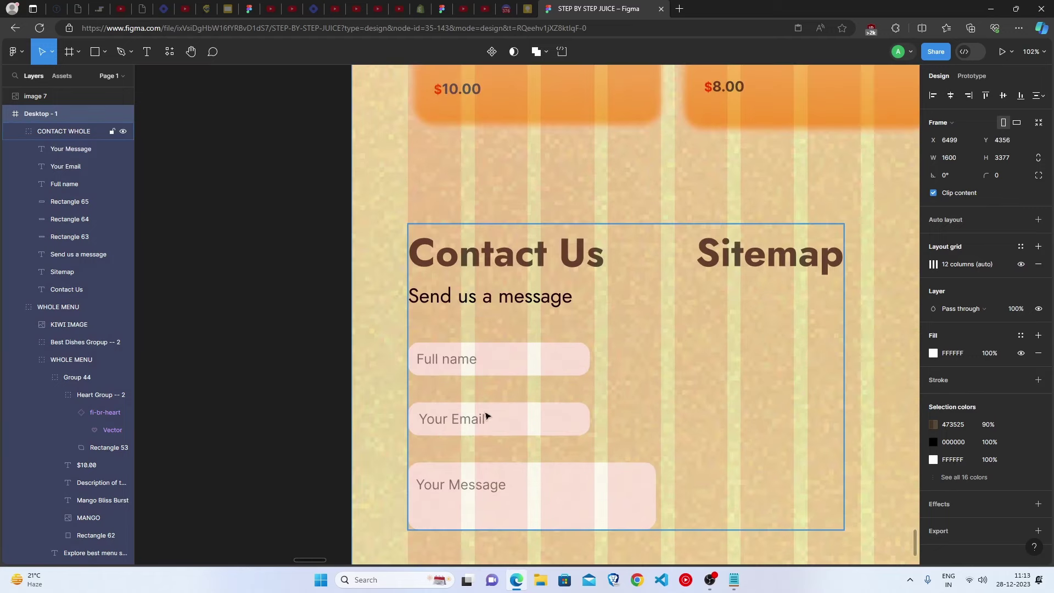
pyautogui.click(497, 425)
pyautogui.keyDown('shift'); pyautogui.click(468, 422); pyautogui.keyUp('shift')
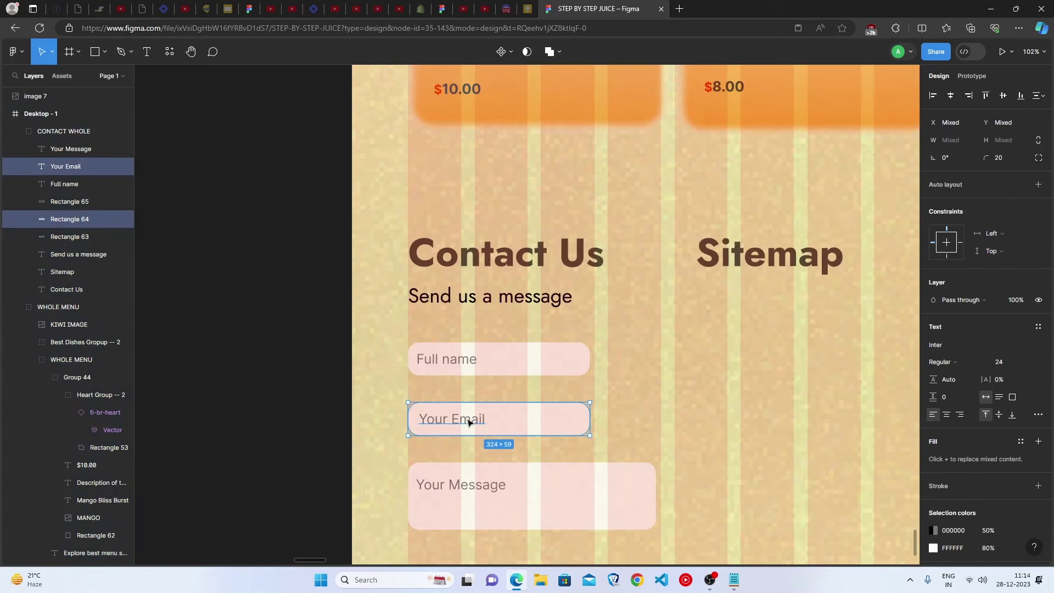
pyautogui.hotkey('ctrl', 'g')
pyautogui.moveTo(497, 421); pyautogui.dragTo(501, 415)
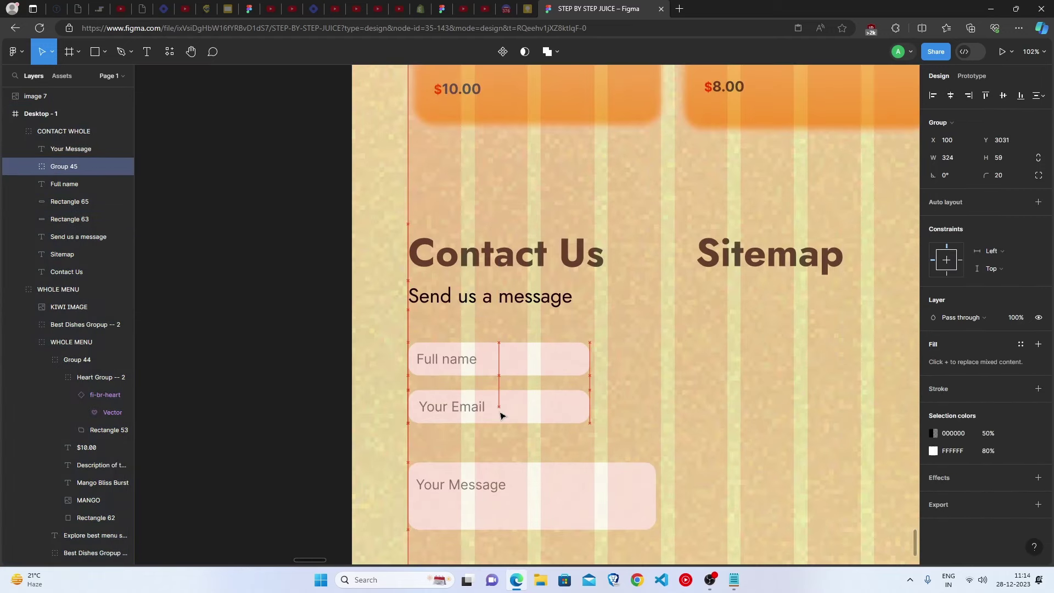
# - Group the Your Message text with its box and move the group up closer to the Your Email box
pyautogui.click(520, 504)
pyautogui.keyDown('shift'); pyautogui.click(450, 483); pyautogui.keyUp('shift')
pyautogui.hotkey('ctrl', 'g')
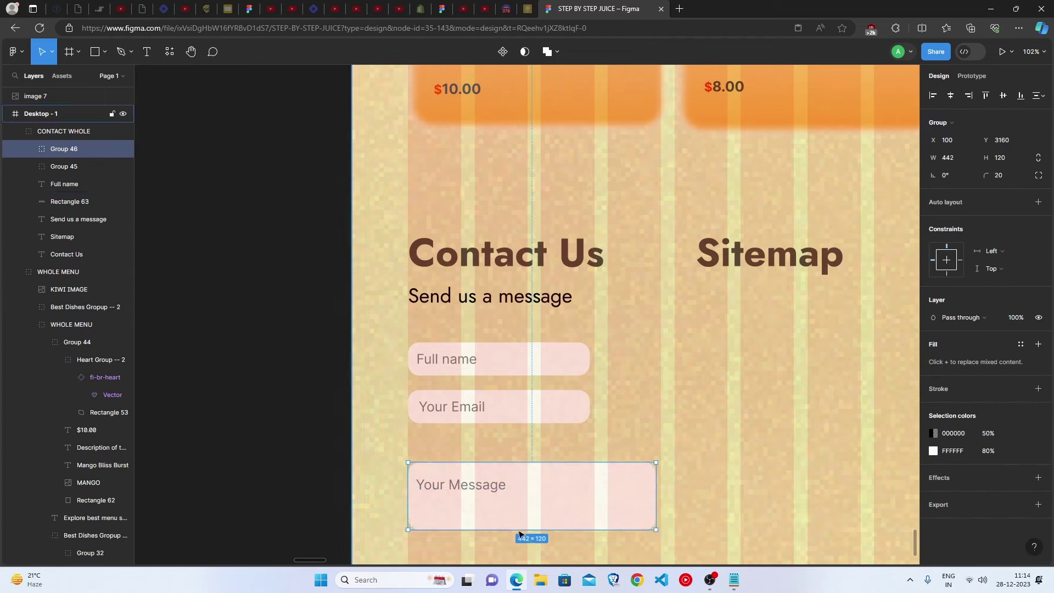
pyautogui.moveTo(501, 505); pyautogui.dragTo(500, 496)
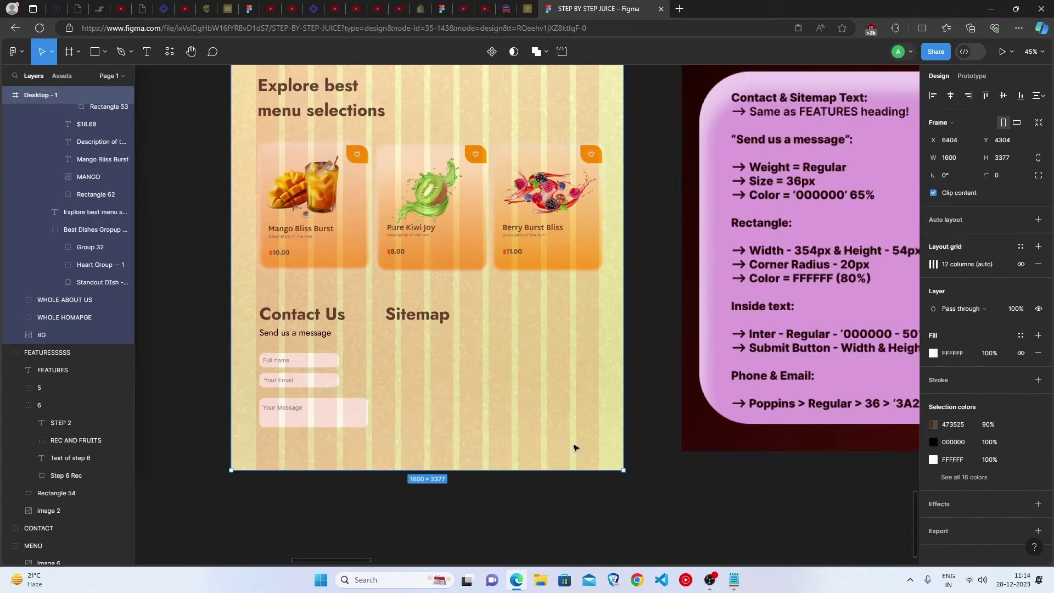
# - Duplicate the Your Email group beside the message box and change the copy's box color to orange FF9B25 at 87%
pyautogui.hscroll(-2, 446, 379)
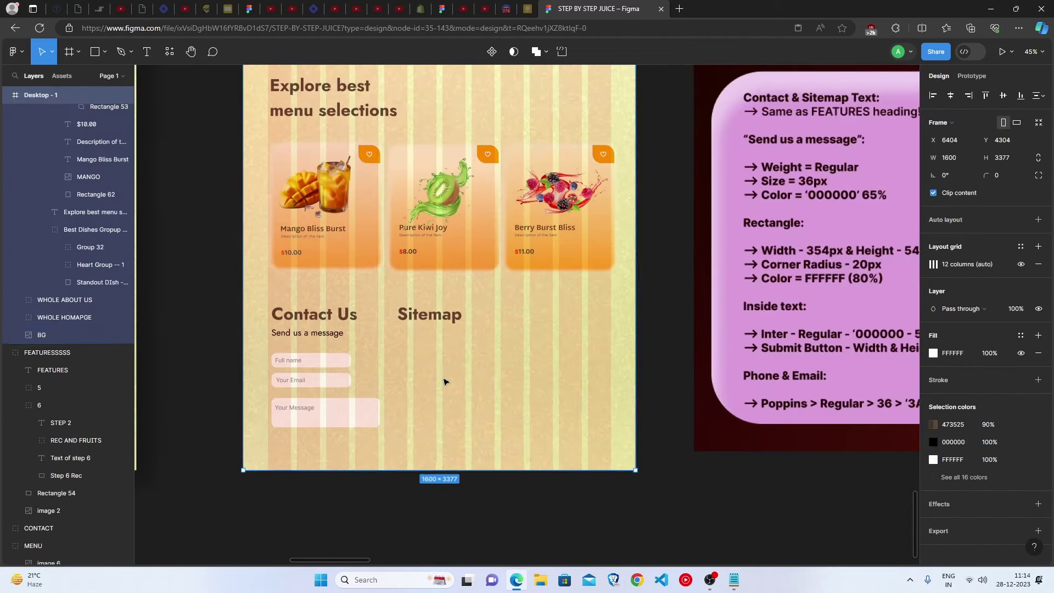
pyautogui.doubleClick(333, 384)
pyautogui.moveTo(333, 384); pyautogui.dragTo(503, 421)
pyautogui.click(933, 451)
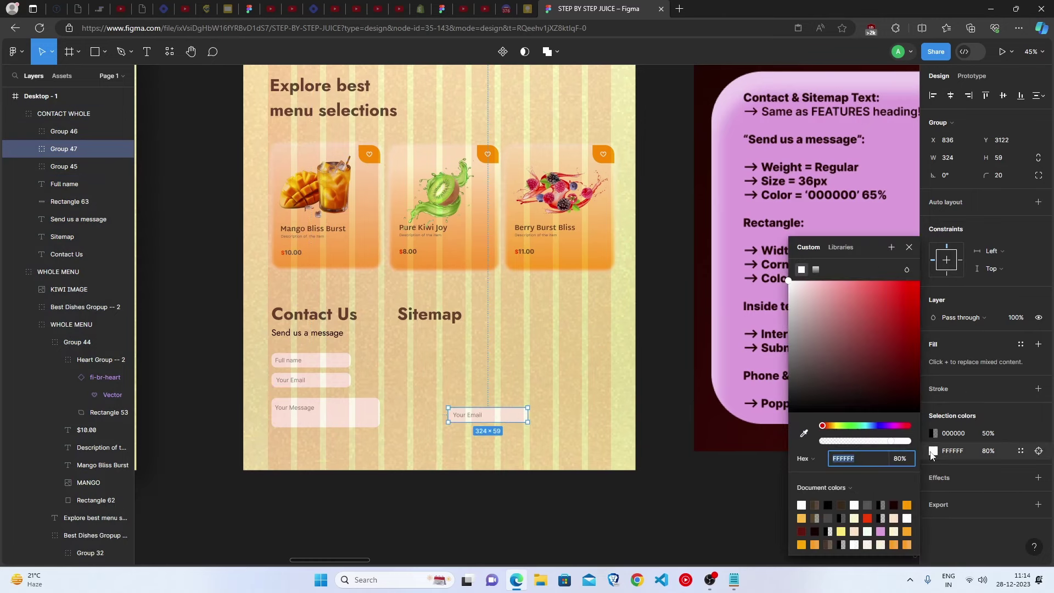
pyautogui.click(815, 544)
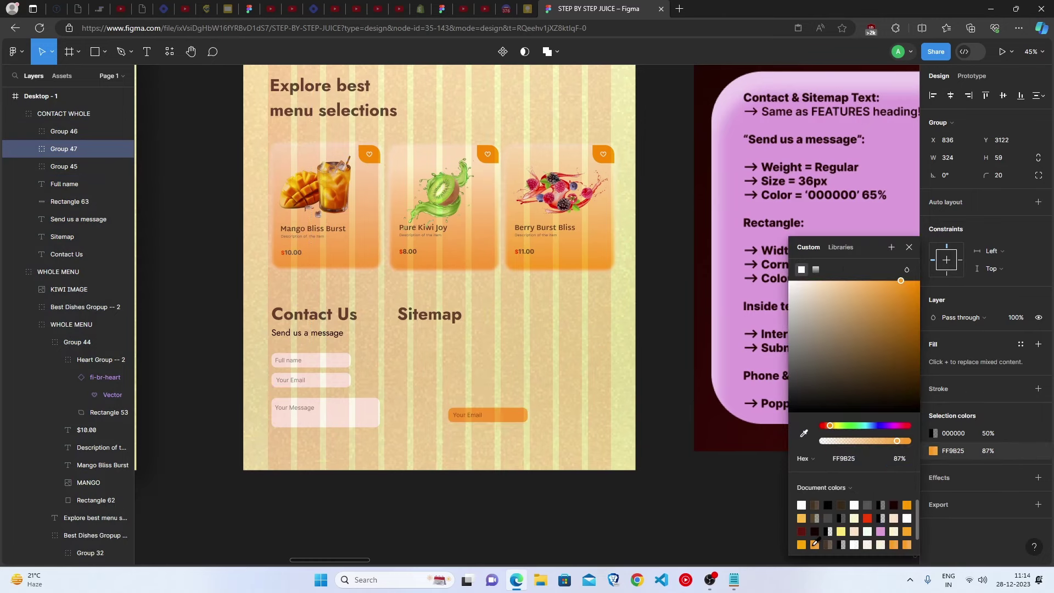
# - Reword the text on the orange box as "Submit" and set its text opacity to 100%
pyautogui.doubleClick(472, 415)
pyautogui.doubleClick(472, 415)
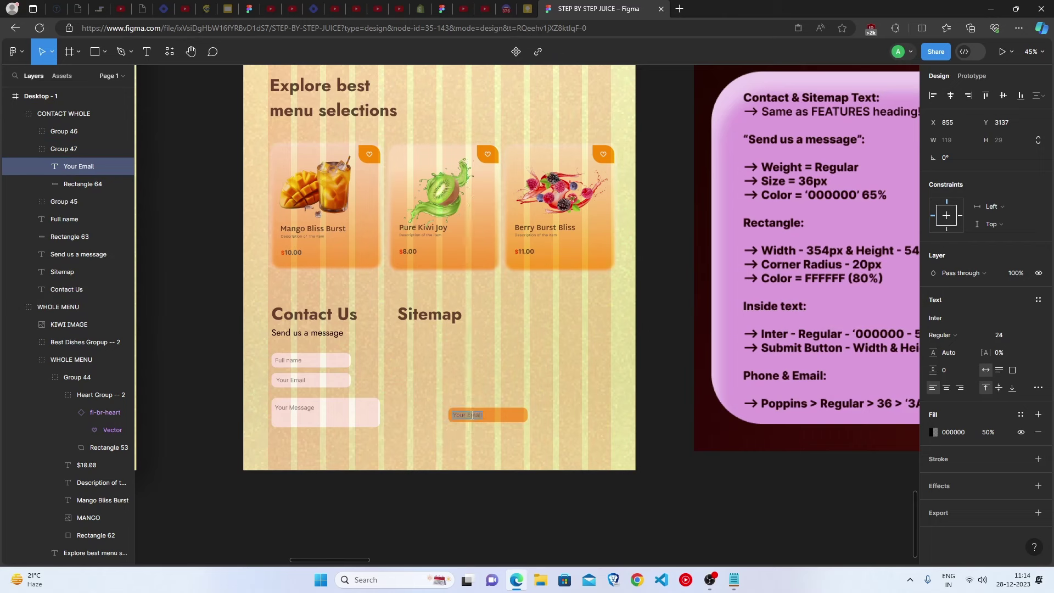
pyautogui.write('Submit')
pyautogui.click(937, 433)
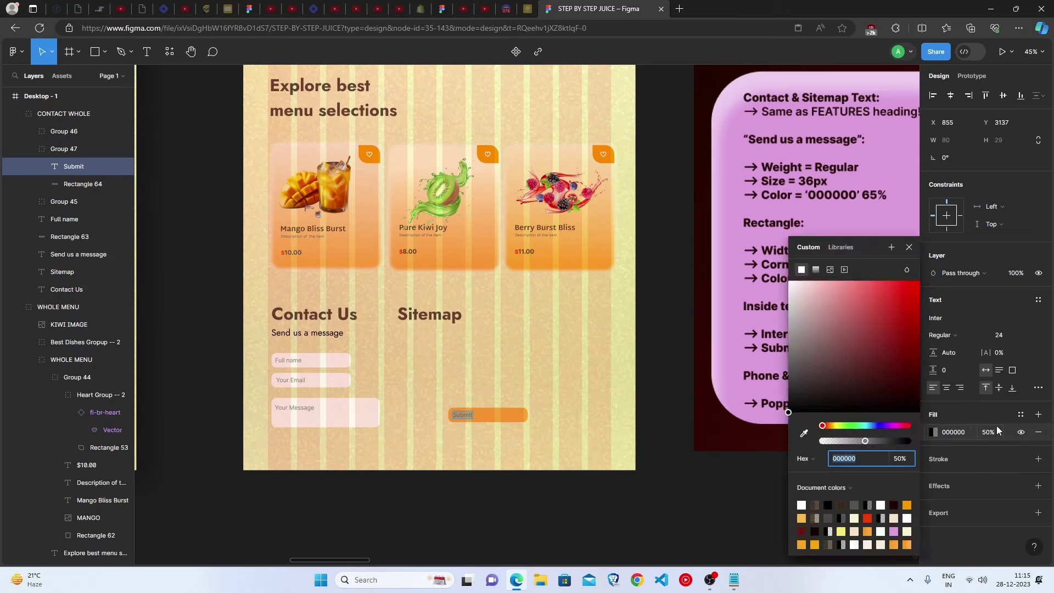
pyautogui.click(991, 433)
pyautogui.write('100')
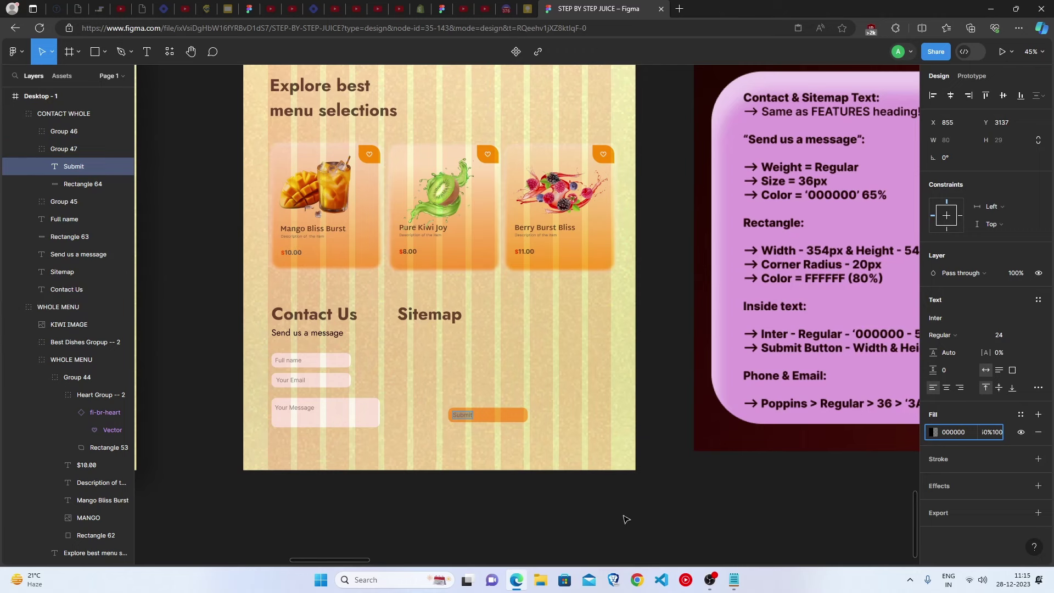
pyautogui.hotkey('ctrl', 'a')
pyautogui.write('1')
# - Narrow the orange Submit box to about 173 px wide and set its corner radius to 10
pyautogui.click(480, 416)
pyautogui.click(1002, 157)
pyautogui.write('10')
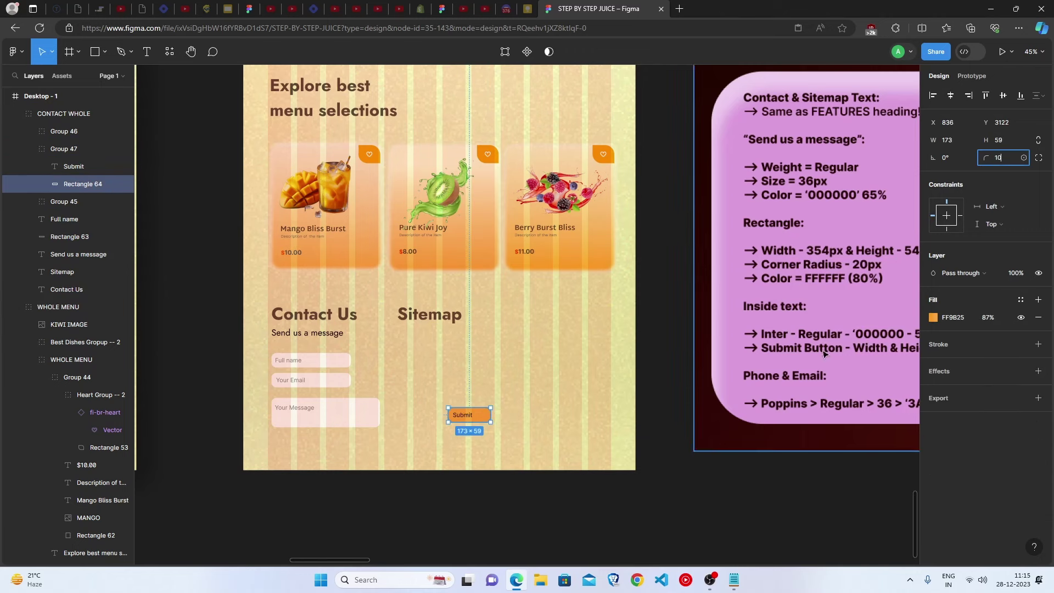
pyautogui.click(703, 486)
# - Center the Submit text in its orange box and place the button just below the Your Message box
pyautogui.click(481, 423)
pyautogui.scroll(5, 480, 423)
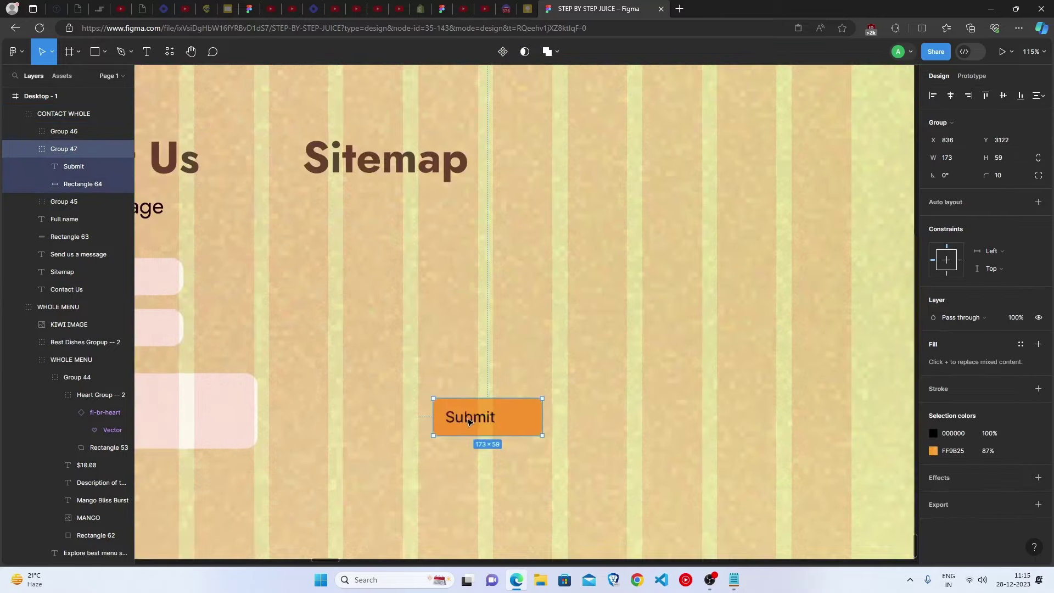
pyautogui.doubleClick(482, 421)
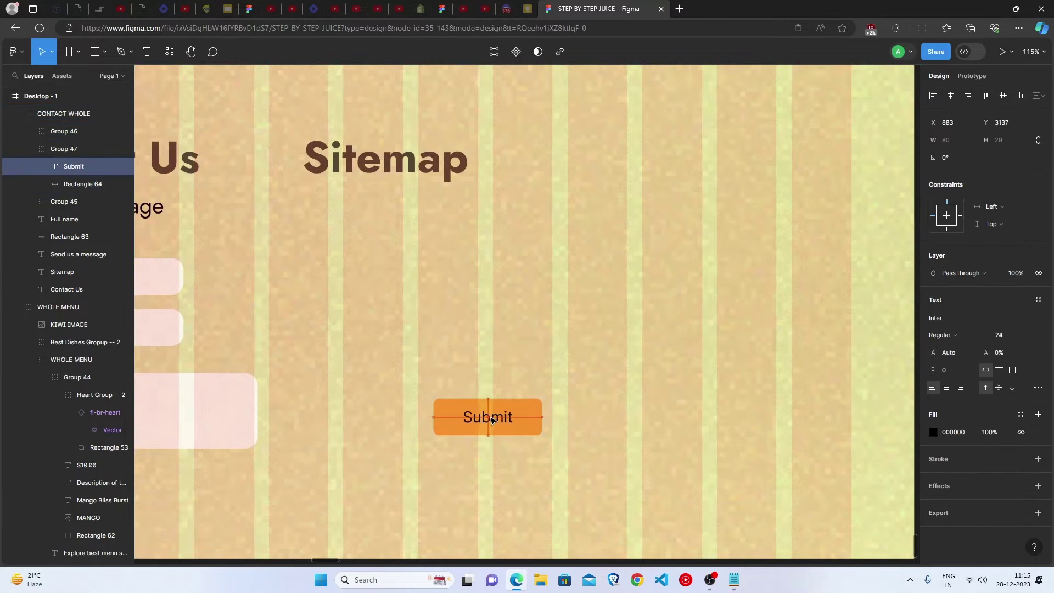
pyautogui.scroll(-3, 483, 421)
pyautogui.moveTo(483, 421); pyautogui.dragTo(194, 490)
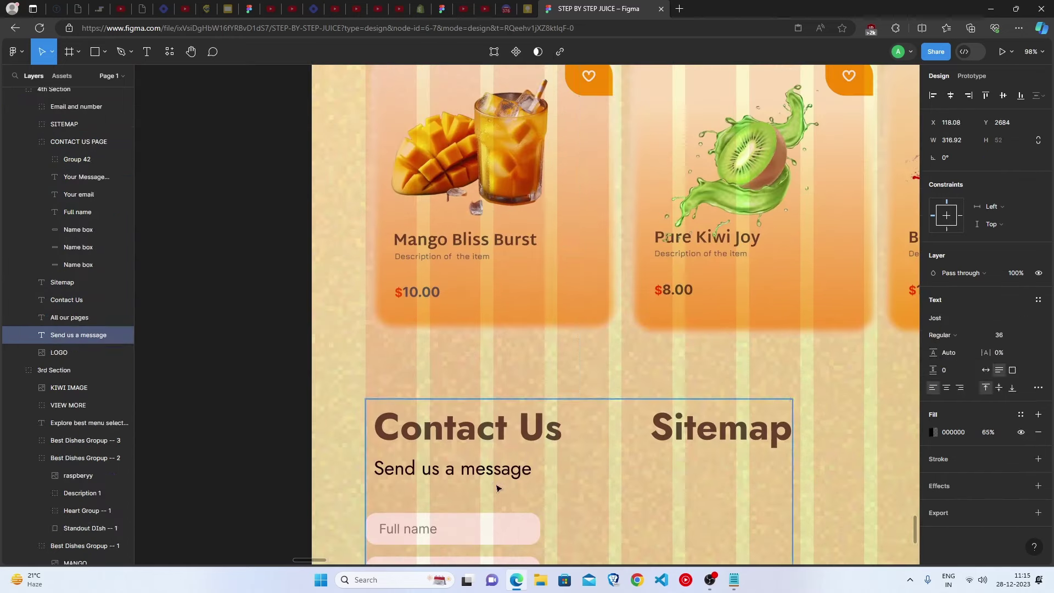
pyautogui.click(494, 486)
# - Set the fill opacity of the "Send us a message" text to 65%
pyautogui.doubleClick(439, 468)
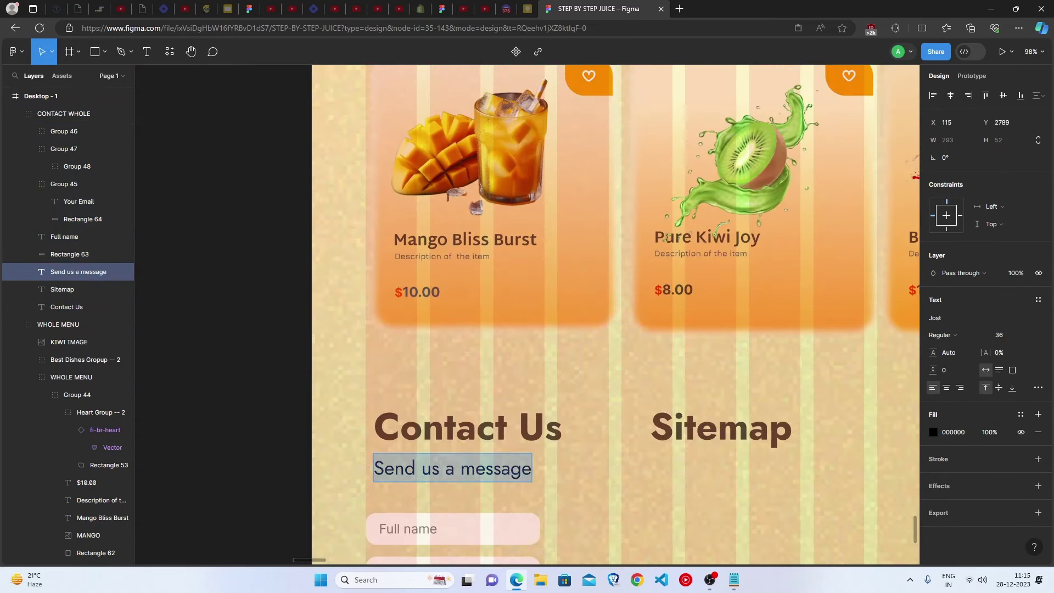
pyautogui.click(991, 432)
pyautogui.write('65')
pyautogui.press('Escape')
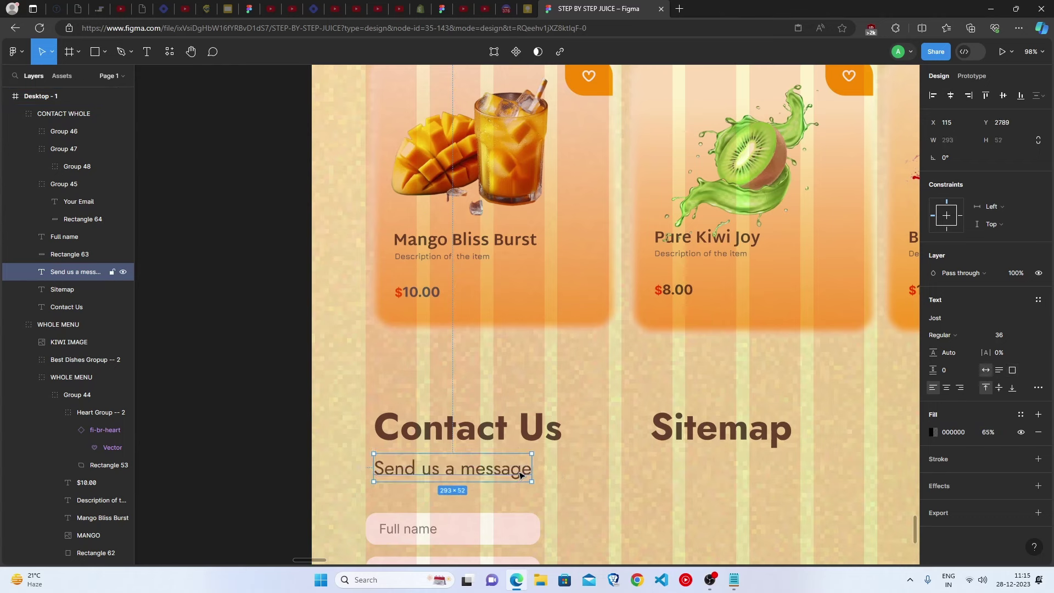
# - Duplicate the "Send us a message" text below the Sitemap heading and reword the copy as "All our pages"
pyautogui.moveTo(493, 476); pyautogui.dragTo(757, 477)
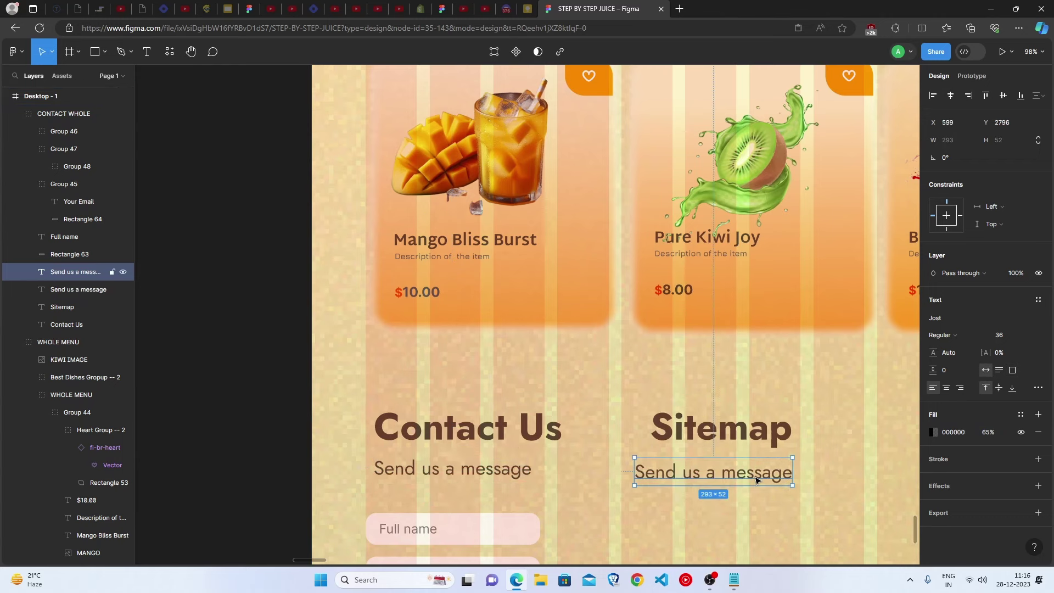
pyautogui.doubleClick(757, 475)
pyautogui.write('All opur')
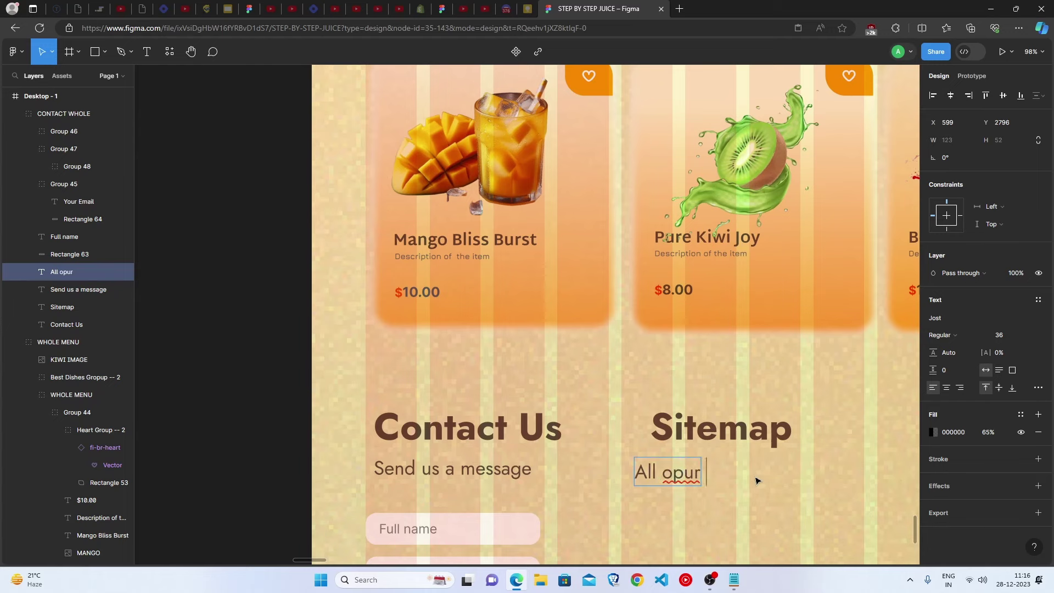
pyautogui.press('BackSpace')
pyautogui.press('BackSpace')
pyautogui.press('BackSpace')
pyautogui.write('ur')
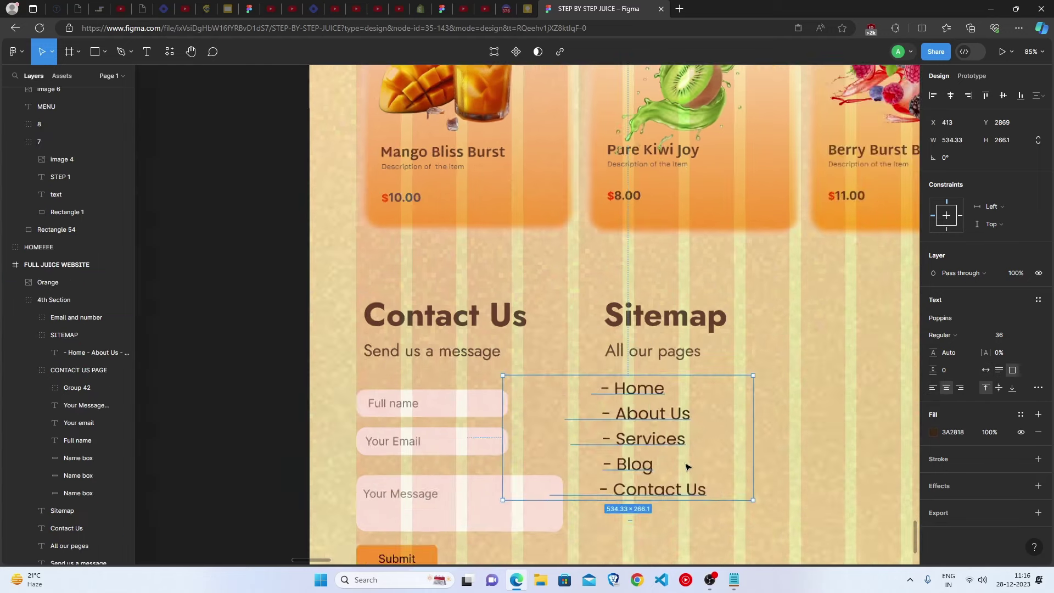
# - Place a copy of the finished design's page list, from Home to Contact Us, below "All our pages"
pyautogui.scroll(3, 687, 466)
pyautogui.doubleClick(605, 325)
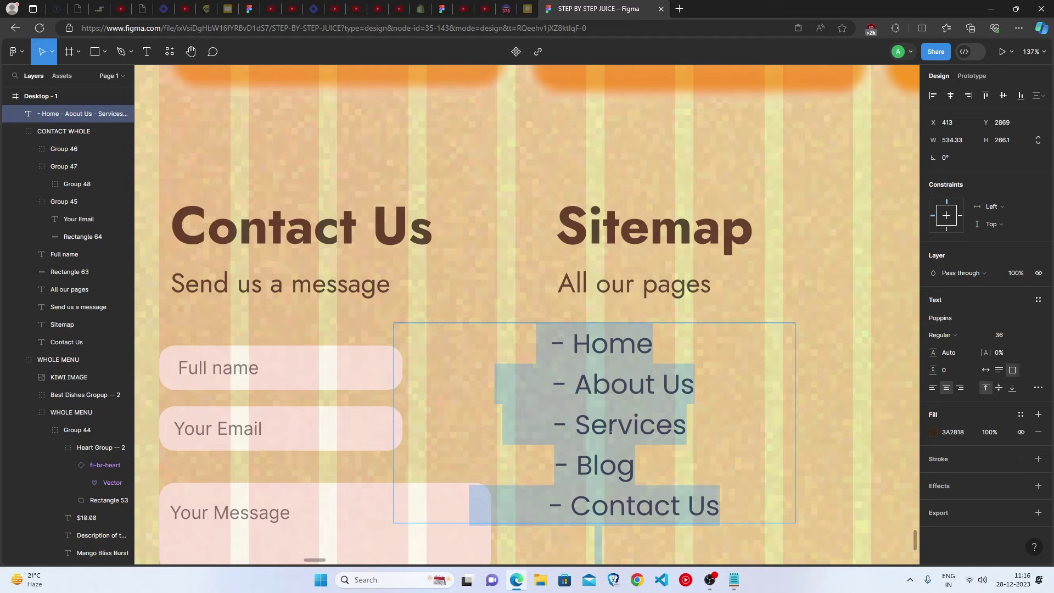
pyautogui.click(662, 549)
pyautogui.click(663, 549)
# - Duplicate the orange logo from the page header into the footer, beside the Sitemap heading
pyautogui.scroll(-4, 663, 549)
pyautogui.scroll(5, 662, 549)
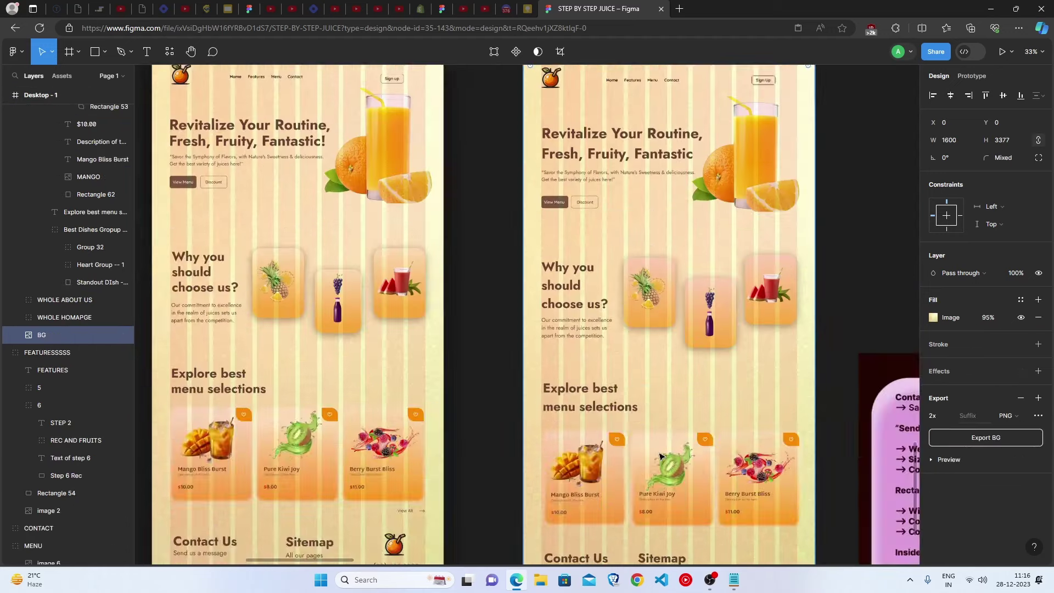
pyautogui.doubleClick(558, 259)
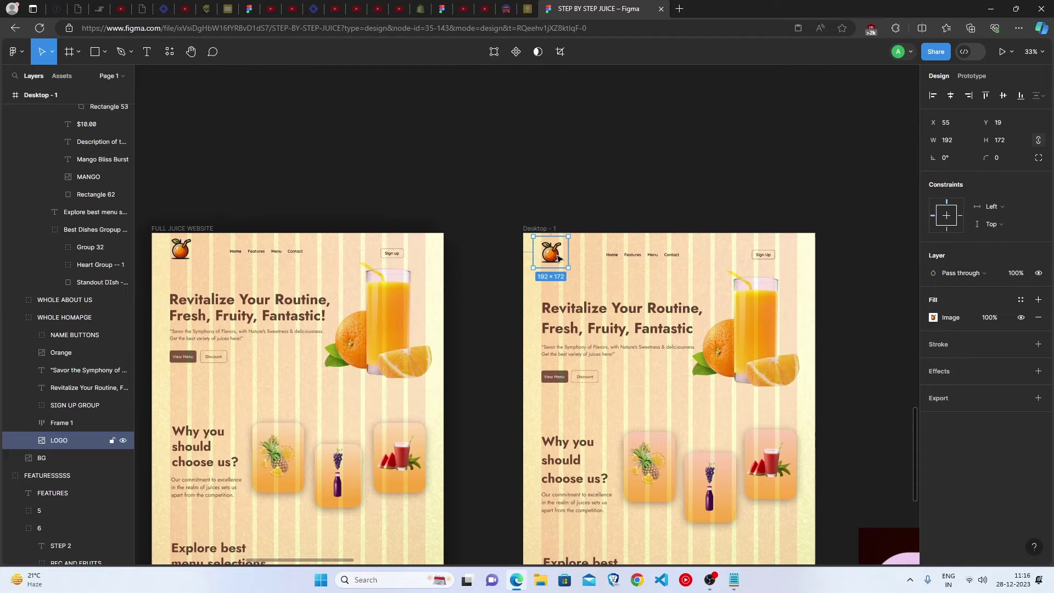
pyautogui.keyDown('alt'); pyautogui.moveTo(557, 257); pyautogui.dragTo(774, 402); pyautogui.keyUp('alt')
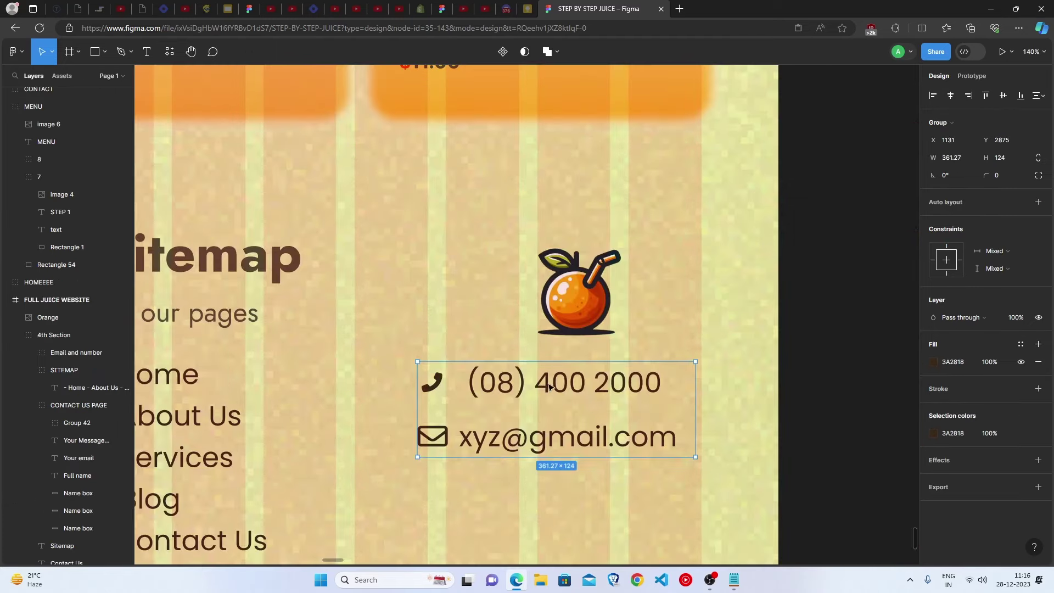
# - Position the copied phone and email group below the footer logo and align the phone number's start with the email text
pyautogui.moveTo(551, 386); pyautogui.dragTo(568, 385)
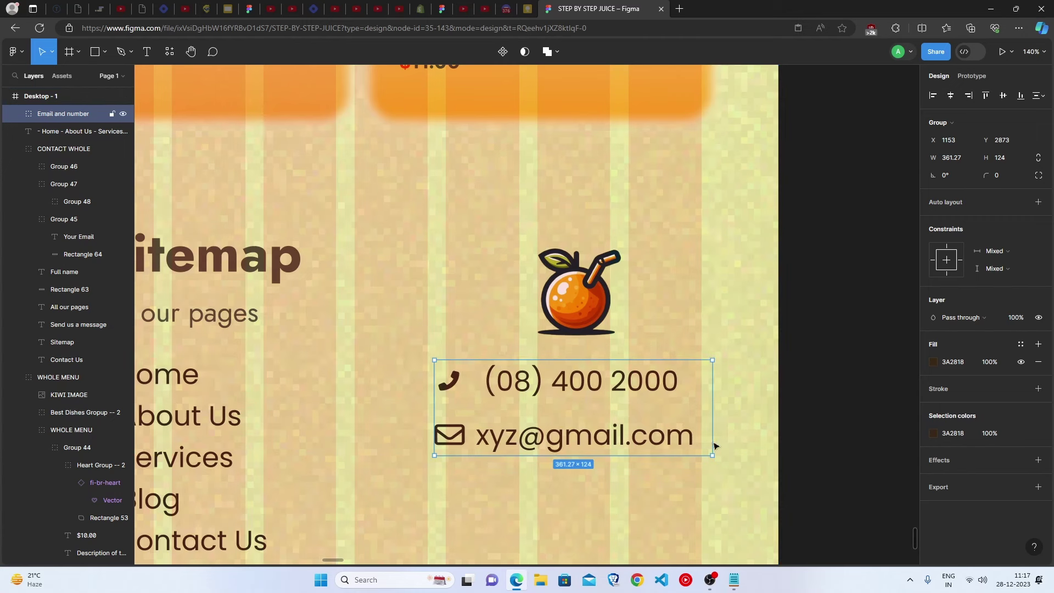
pyautogui.doubleClick(446, 389)
pyautogui.doubleClick(447, 389)
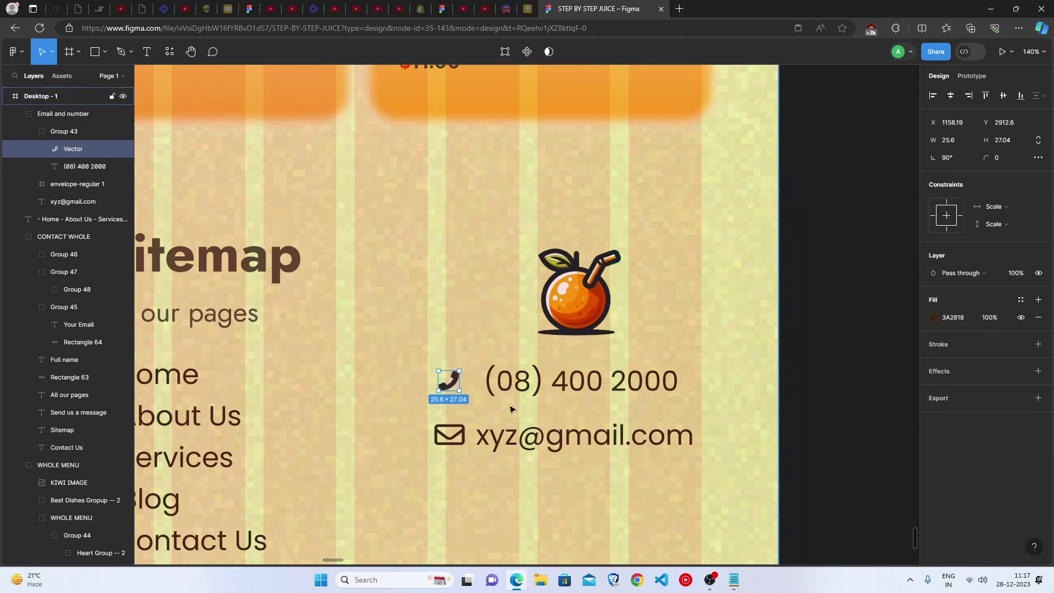
pyautogui.click(522, 392)
pyautogui.moveTo(543, 400); pyautogui.dragTo(536, 400)
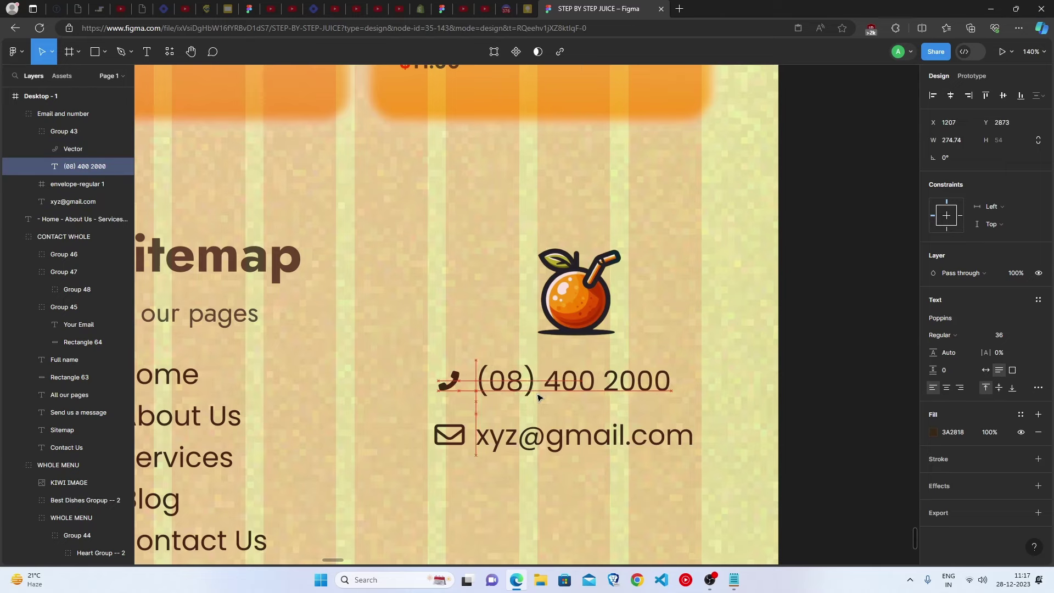
pyautogui.click(758, 360)
pyautogui.click(791, 367)
# - Hide the 12-column layout grid of the Desktop - 1 frame
pyautogui.keyDown('ctrl'); pyautogui.scroll(-5, 791, 368); pyautogui.keyUp('ctrl')
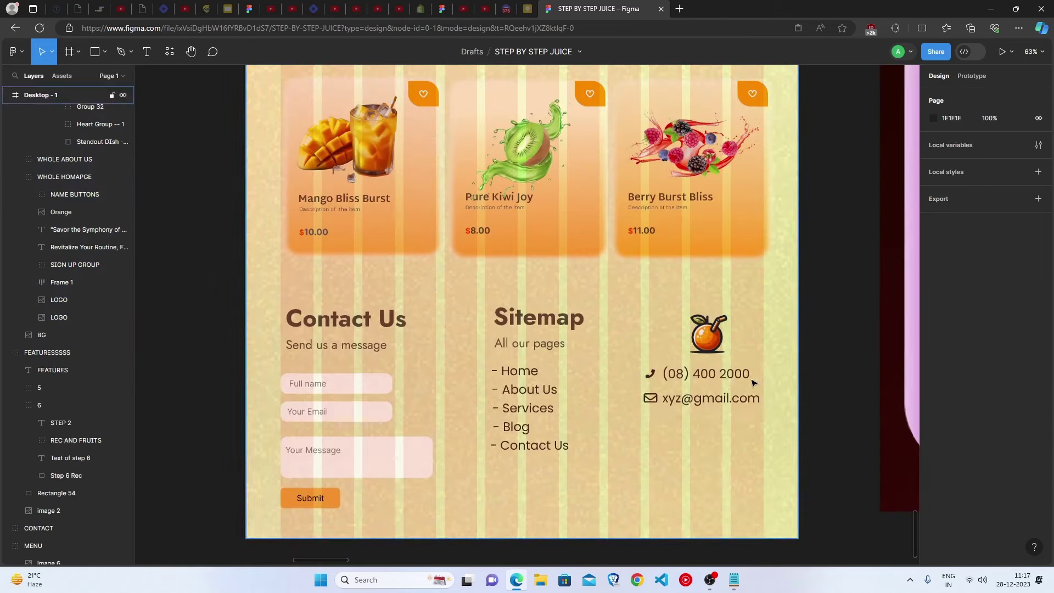
pyautogui.scroll(8, 736, 387)
pyautogui.scroll(4, 721, 398)
pyautogui.keyDown('ctrl'); pyautogui.scroll(-2, 721, 398); pyautogui.keyUp('ctrl')
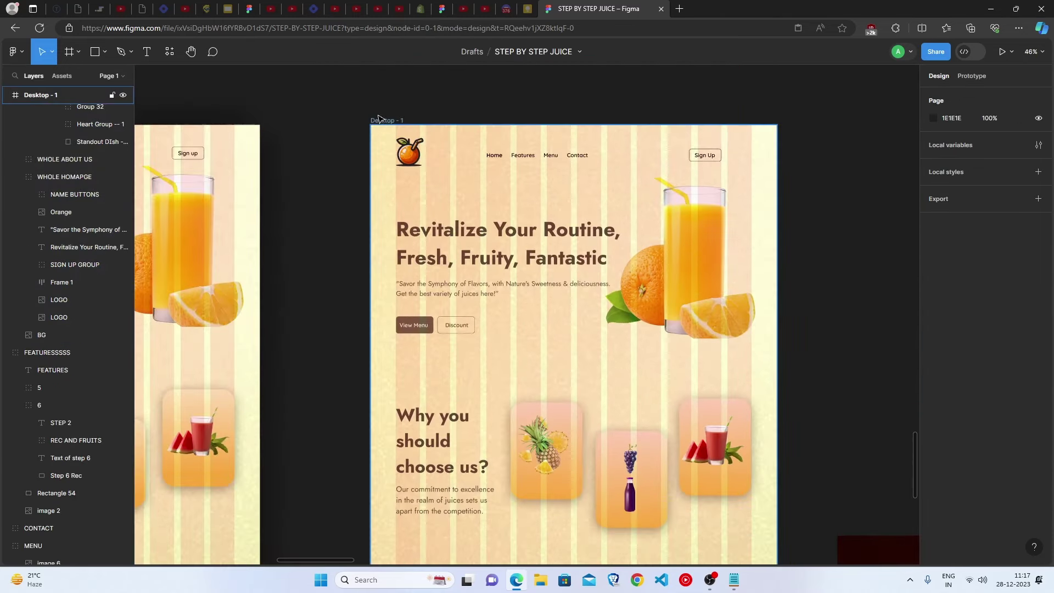
pyautogui.click(386, 121)
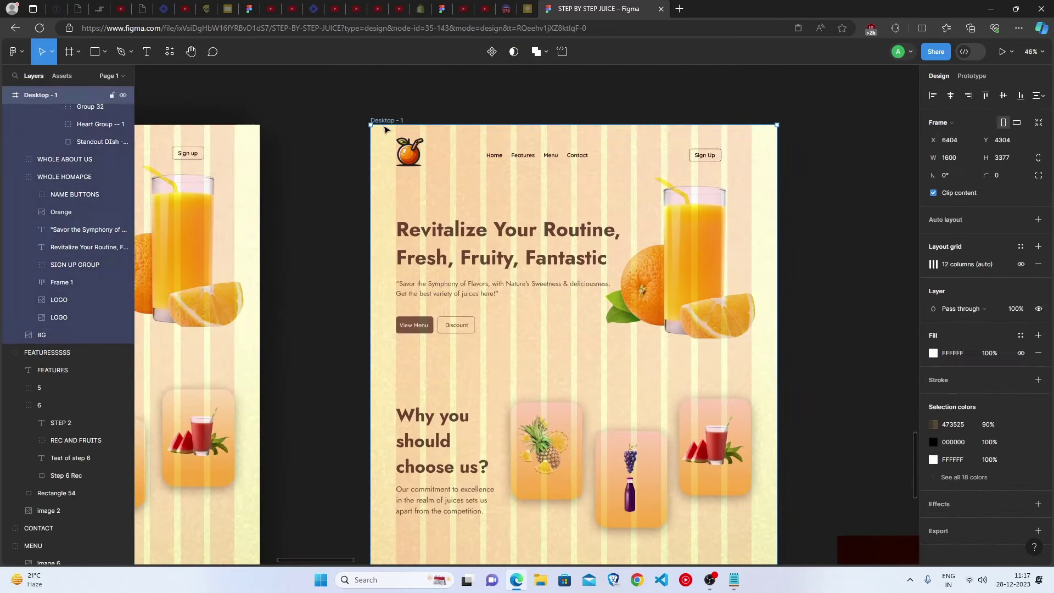
pyautogui.click(1020, 265)
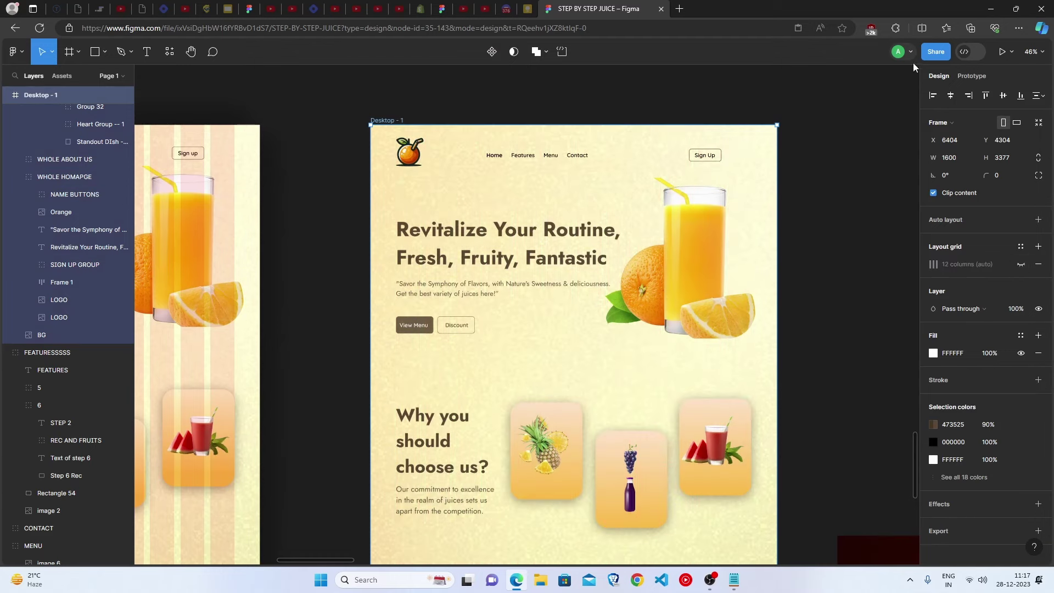
# - Present the landing page as a prototype and review it from the hero section down to the contact section
pyautogui.click(1004, 52)
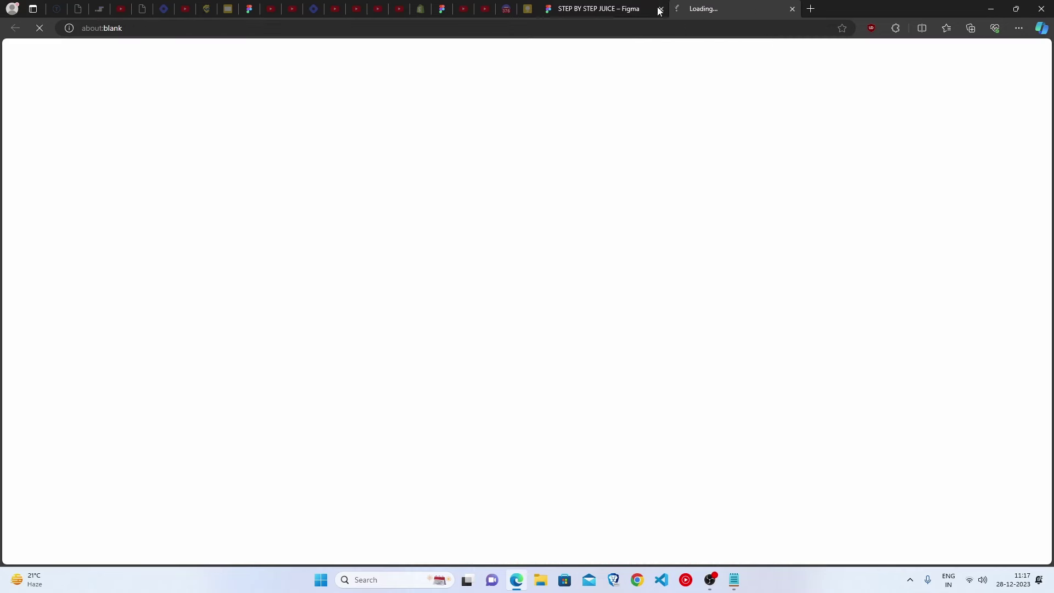
pyautogui.scroll(-10, 637, 277)
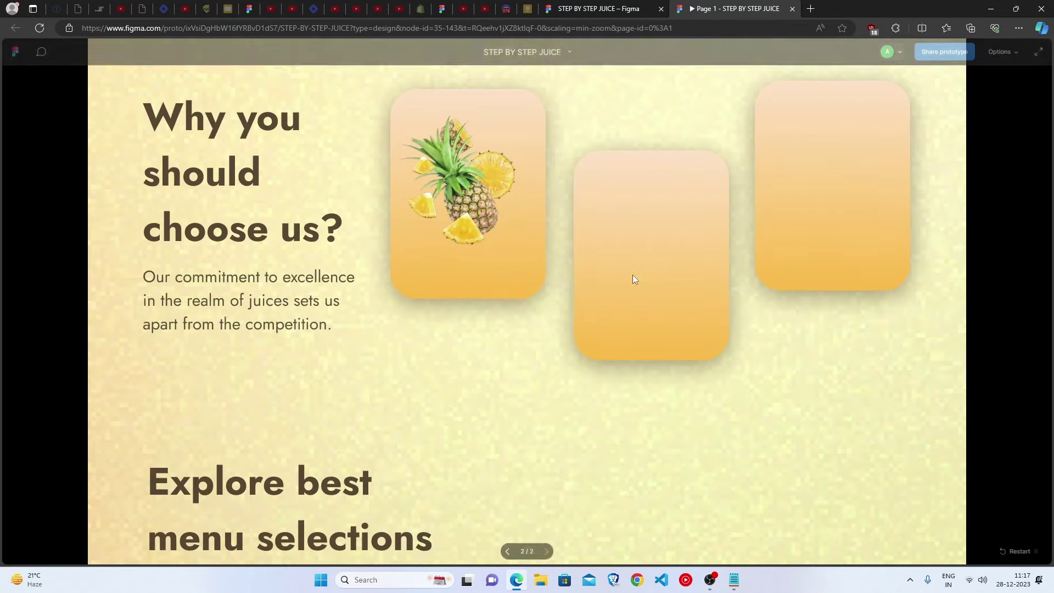
pyautogui.scroll(10, 551, 316)
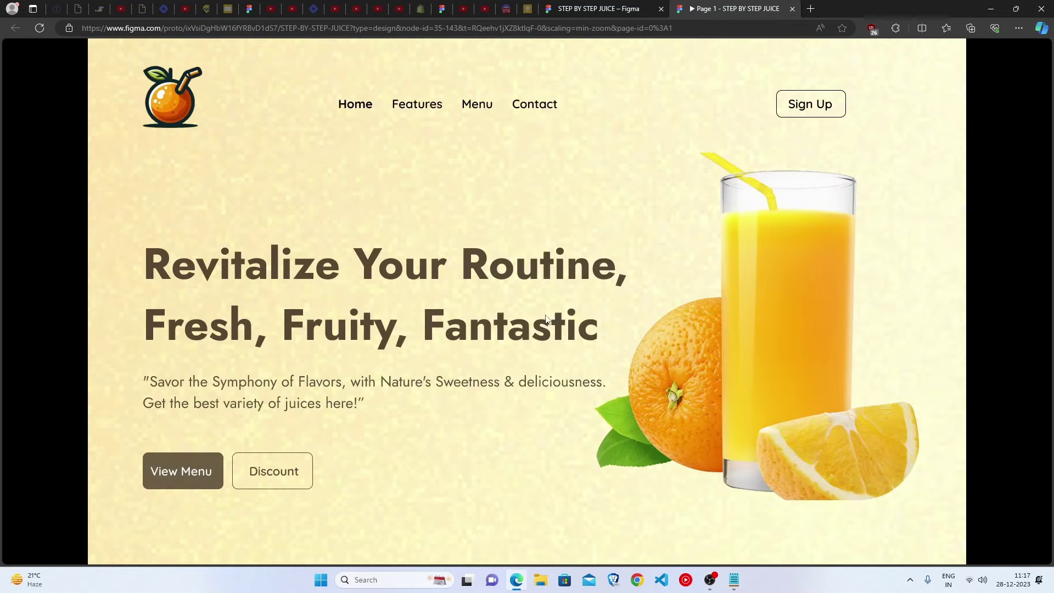
pyautogui.scroll(-6, 599, 301)
pyautogui.scroll(-5, 599, 301)
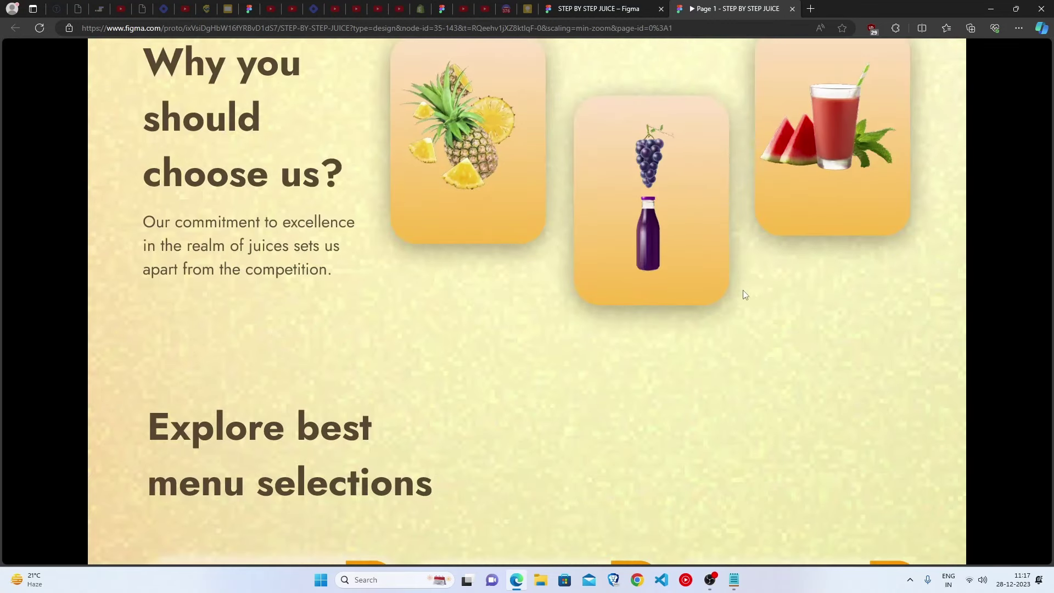
pyautogui.scroll(8, 742, 294)
pyautogui.scroll(-5, 742, 294)
pyautogui.scroll(-10, 741, 293)
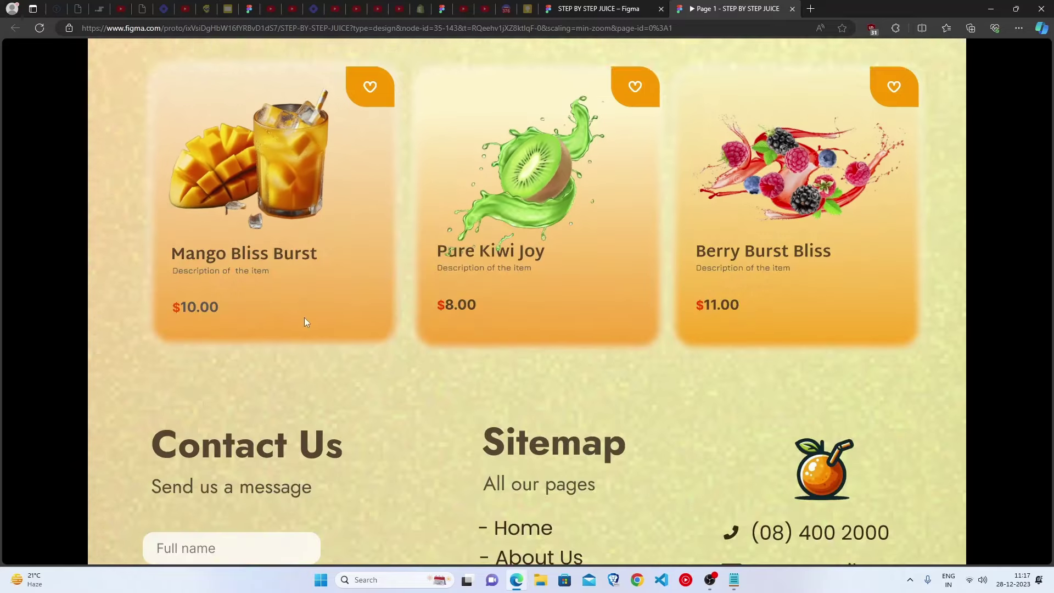